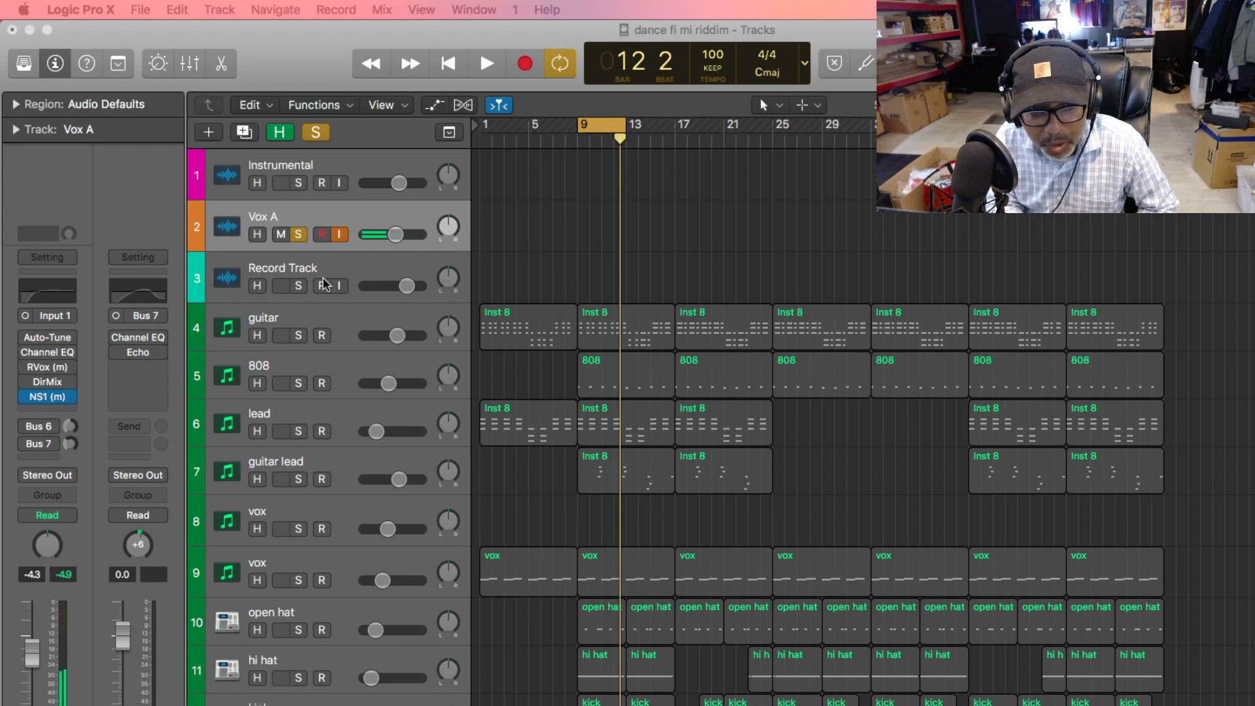
Solo the guitar track and open its bar 9 region in the Piano Roll.
{"action": "left_click", "coordinate": [343, 319]}
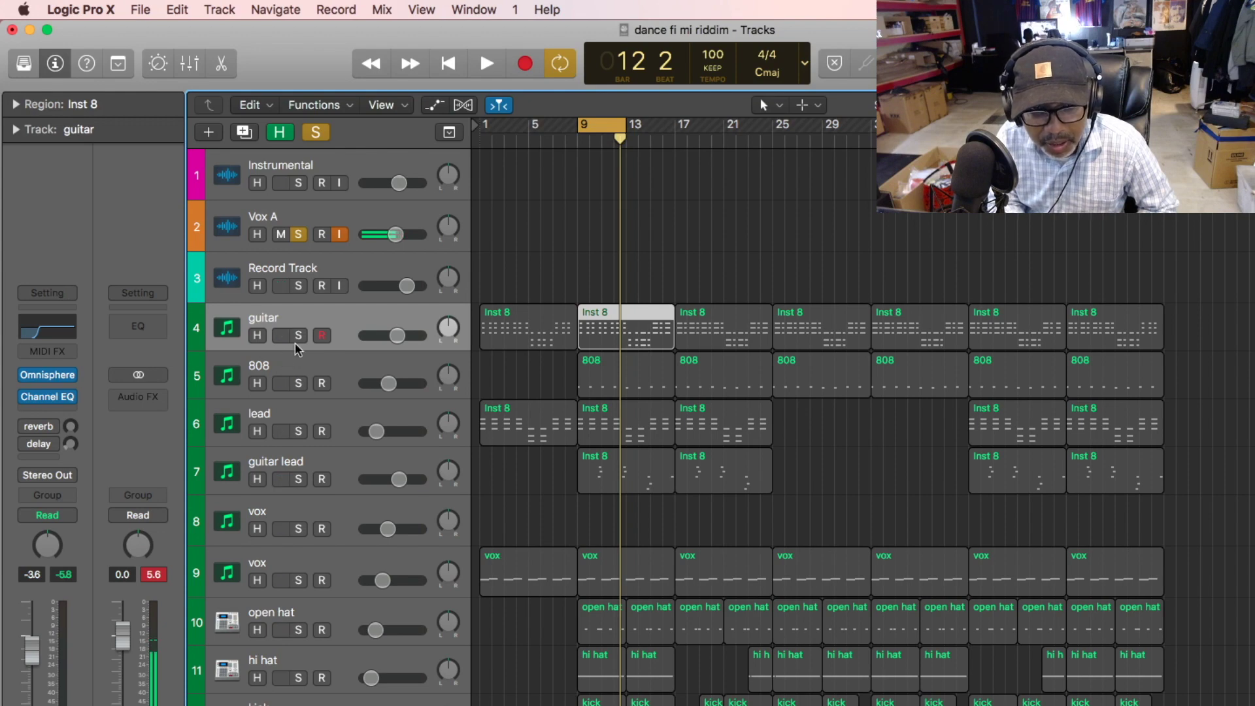
{"action": "left_click", "coordinate": [298, 336]}
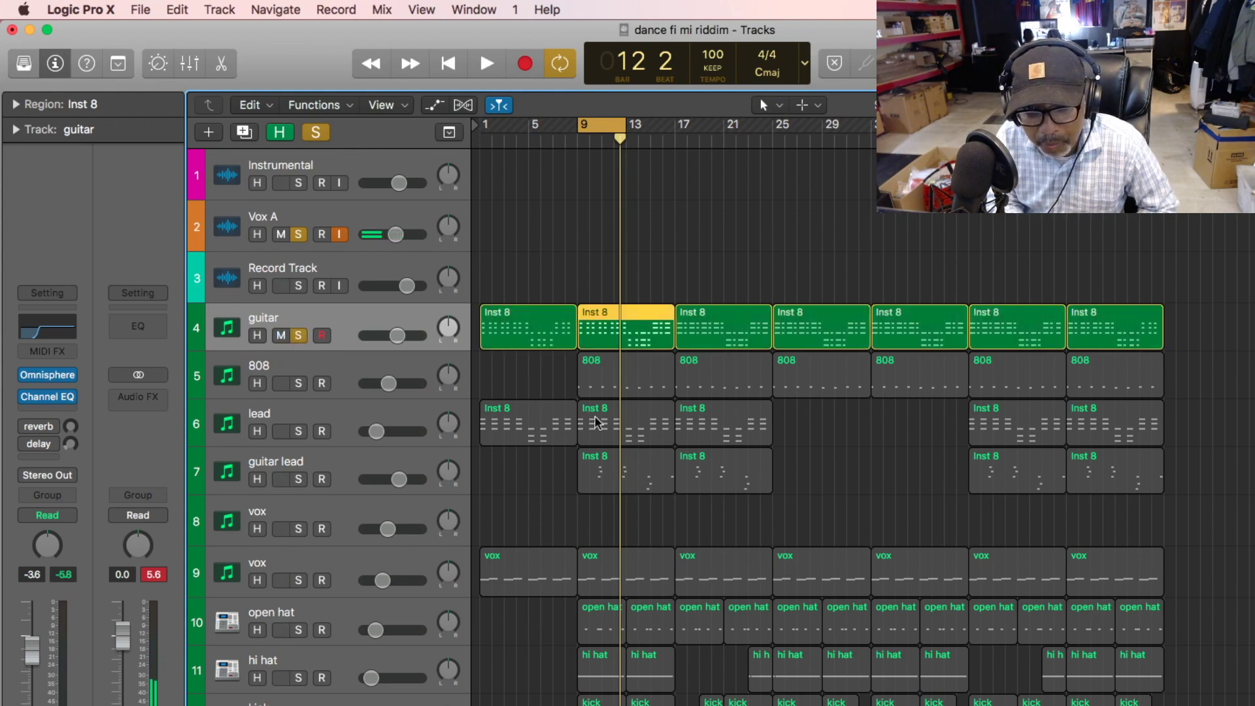
{"action": "double_click", "coordinate": [625, 339]}
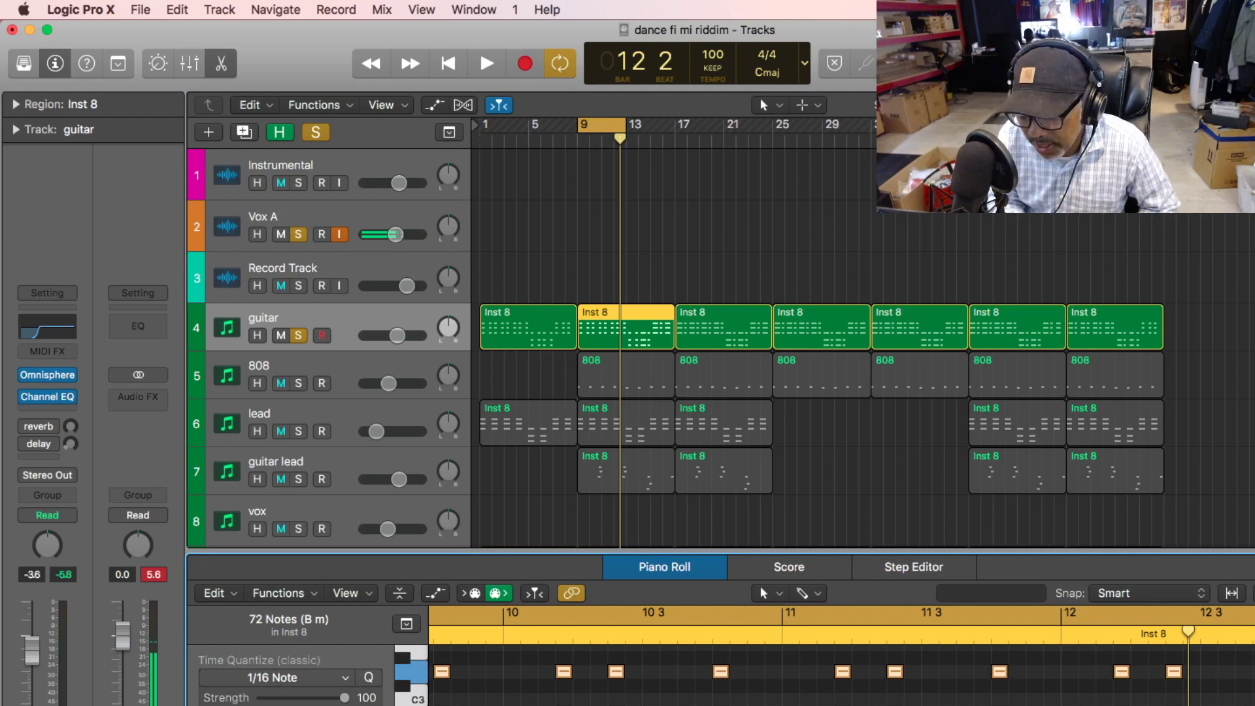
{"action": "key", "text": "super+Up"}
{"action": "key", "text": "super+Up"}
{"action": "key", "text": "super+Up"}
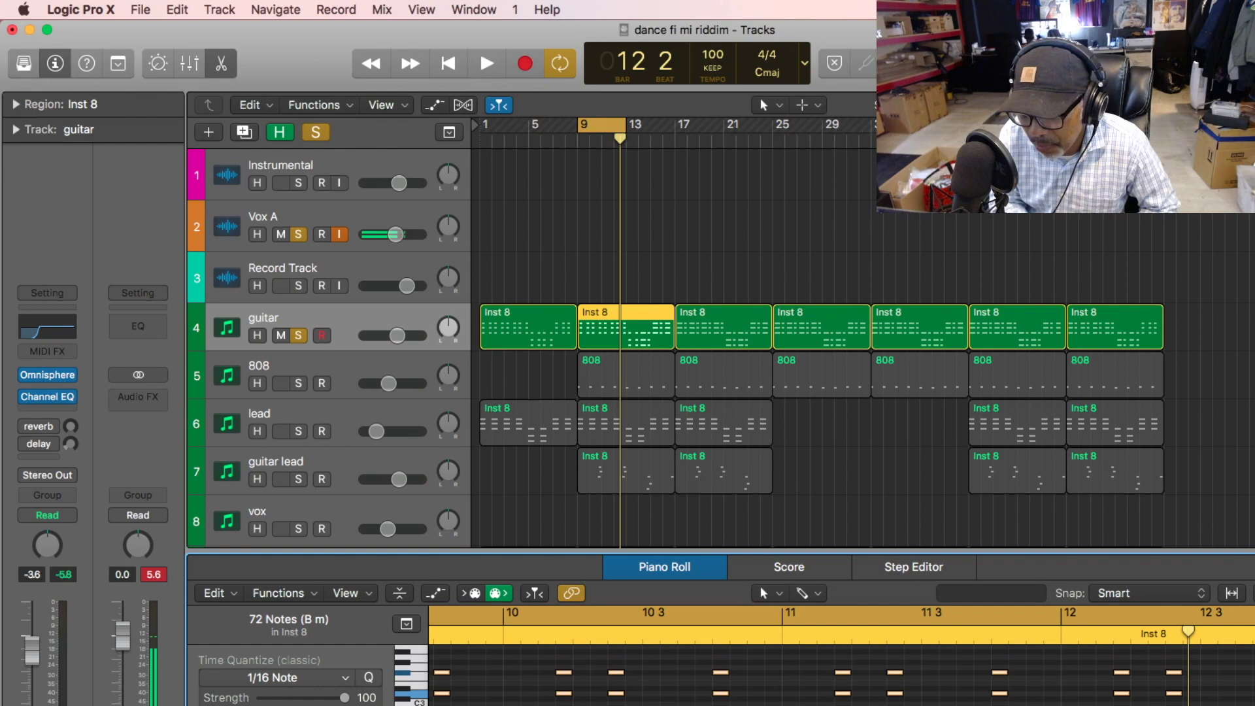
{"action": "key", "text": "super+Left"}
{"action": "key", "text": "super+Left"}
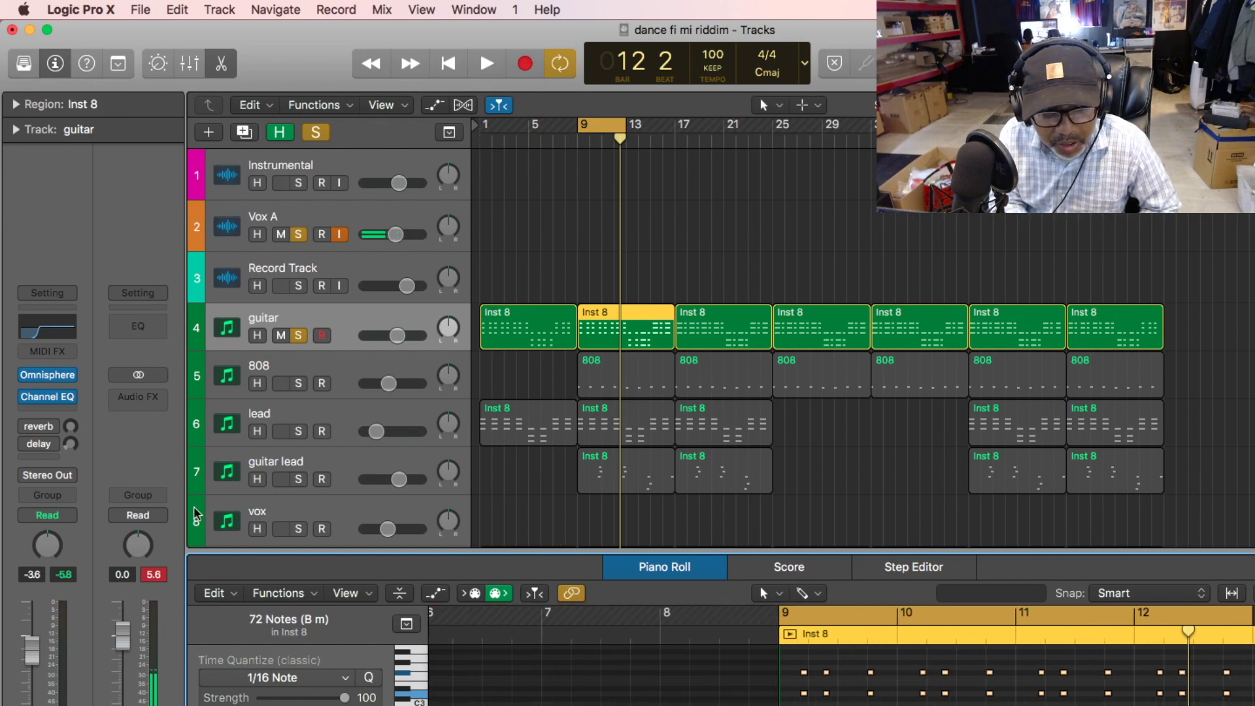
Examine the Omnisphere patch on the guitar track, close the plug-in, and audition the soloed part.
{"action": "mouse_move", "coordinate": [47, 378]}
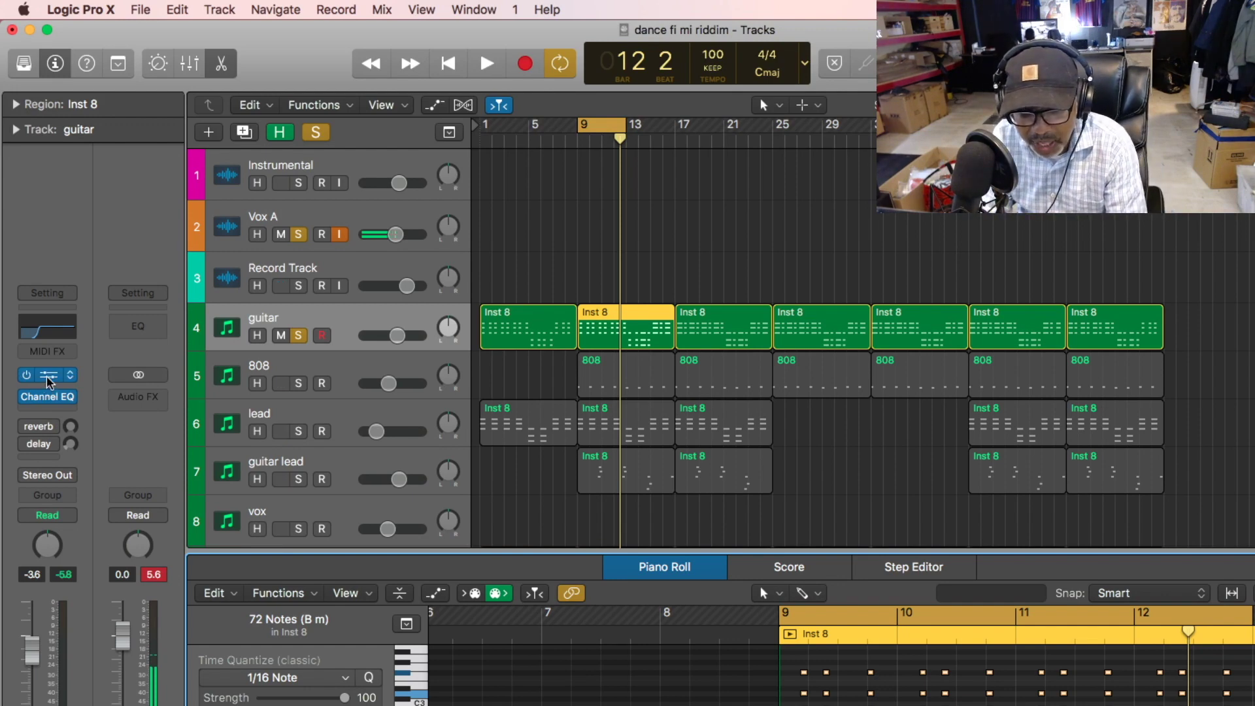
{"action": "left_click", "coordinate": [47, 377]}
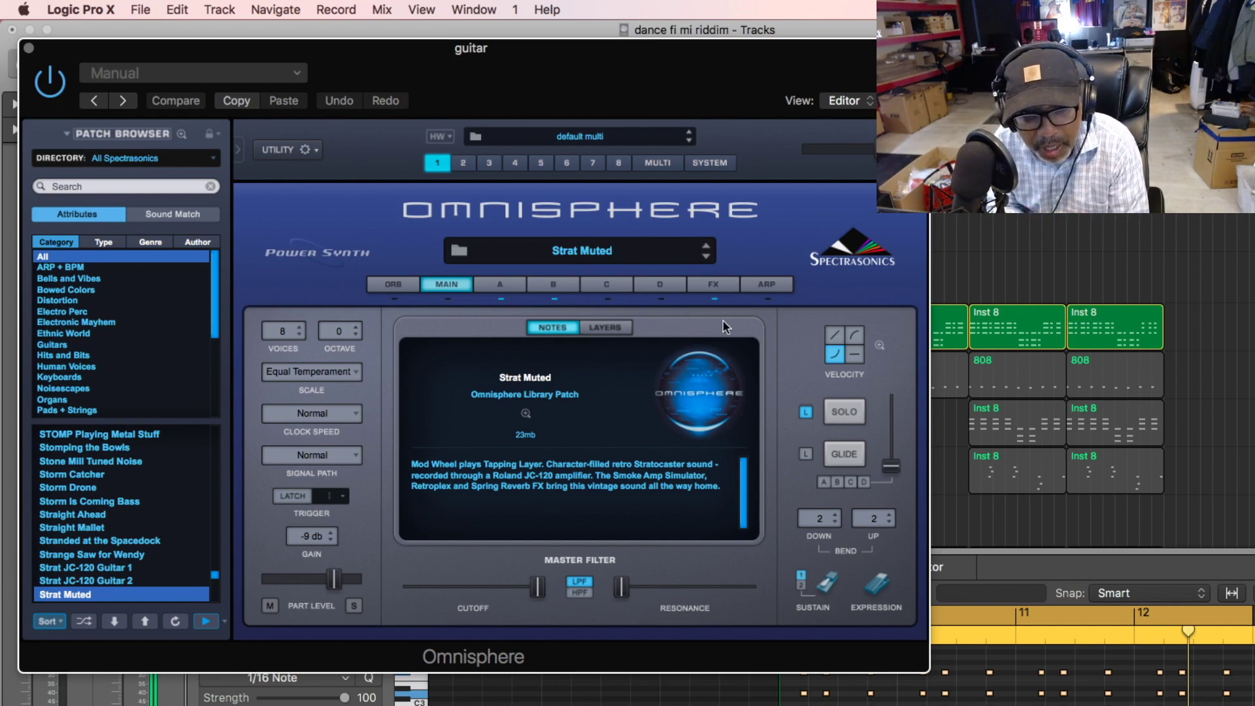
{"action": "left_click", "coordinate": [29, 48]}
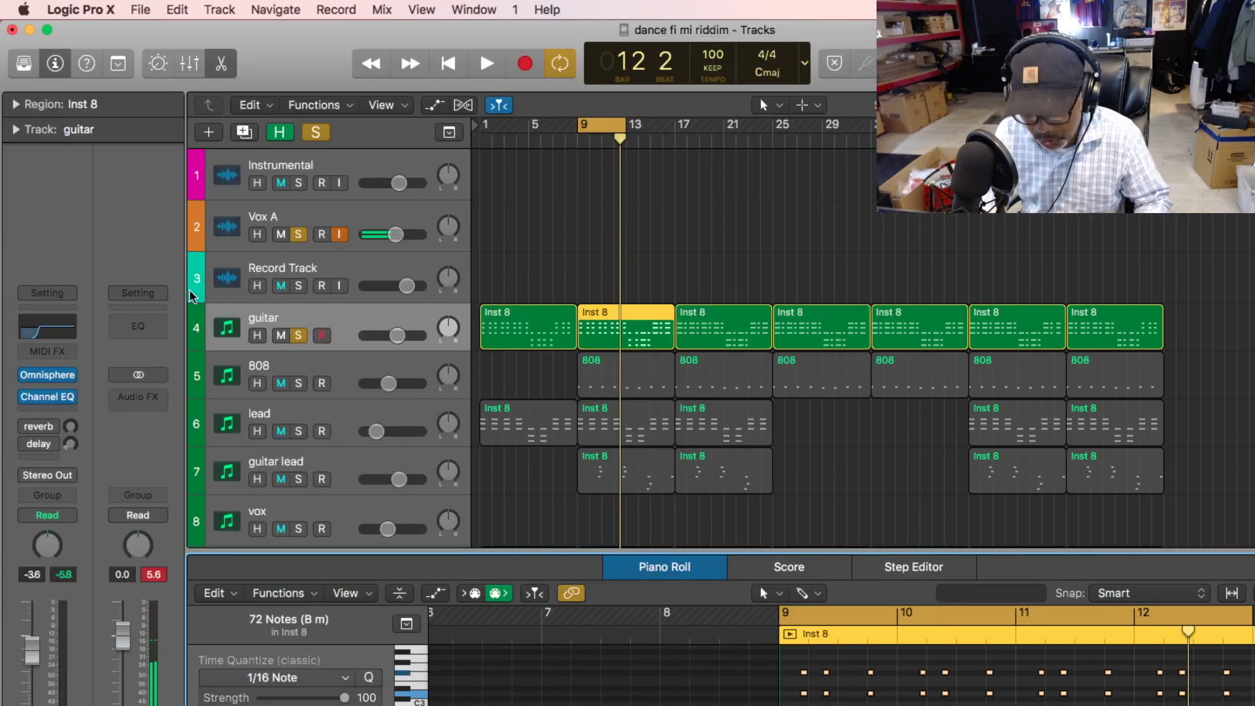
{"action": "key", "text": "space"}
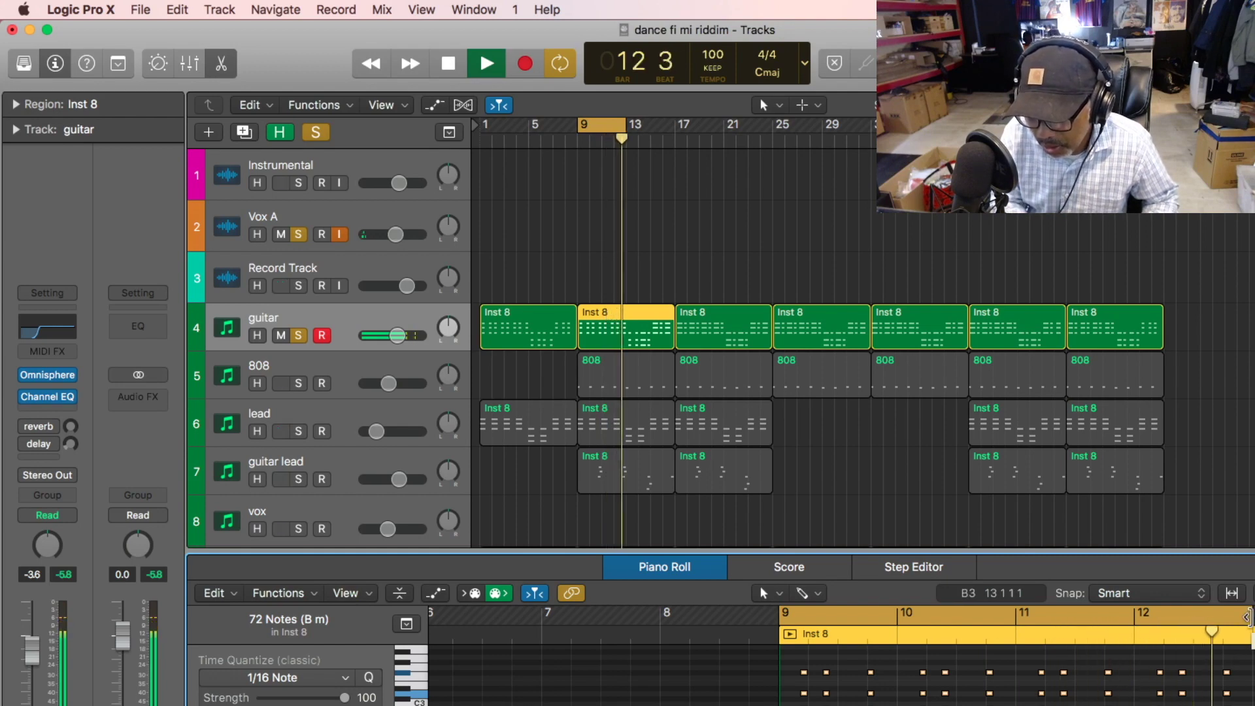
{"action": "key", "text": "space"}
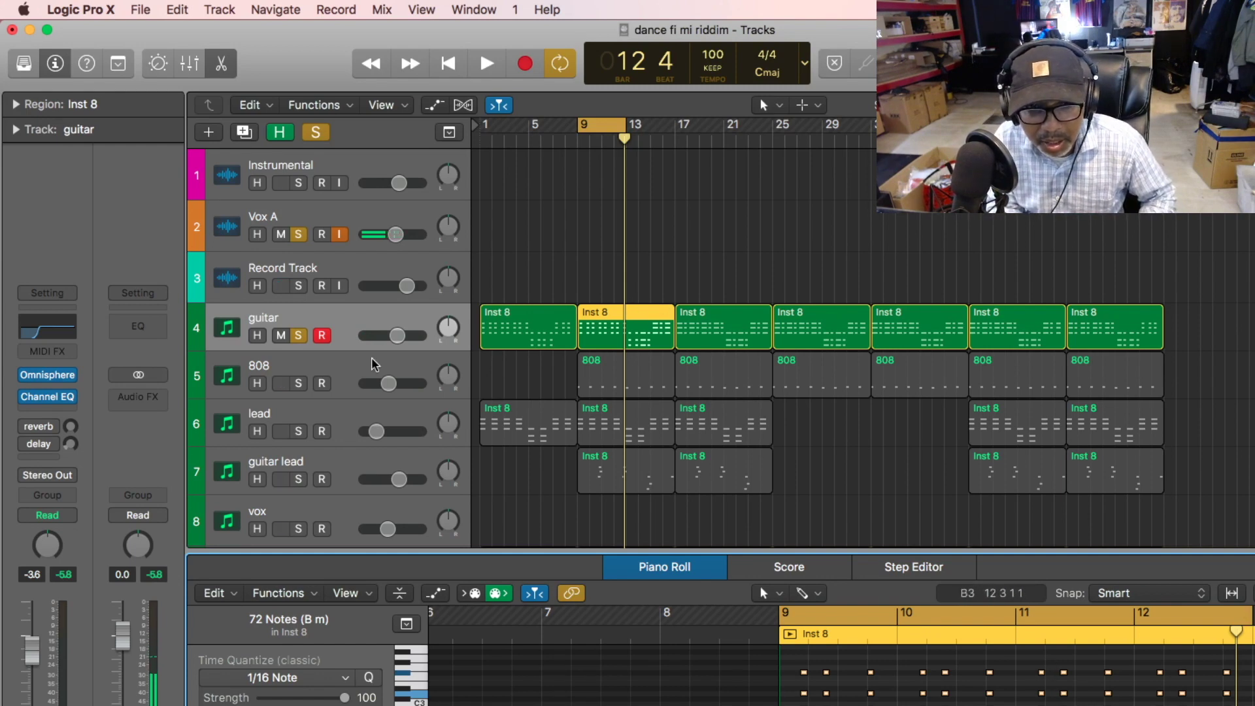
Take the guitar track out of solo and solo the 808 track instead.
{"action": "left_click", "coordinate": [342, 379]}
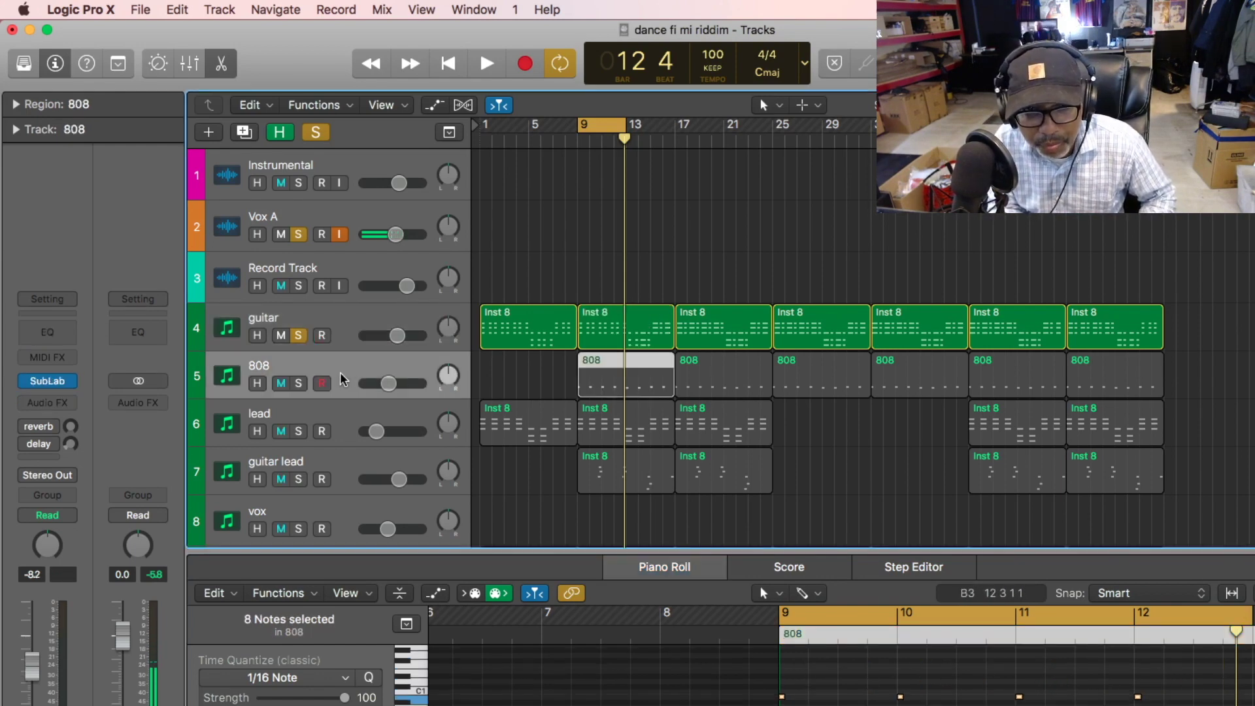
{"action": "left_click", "coordinate": [298, 336]}
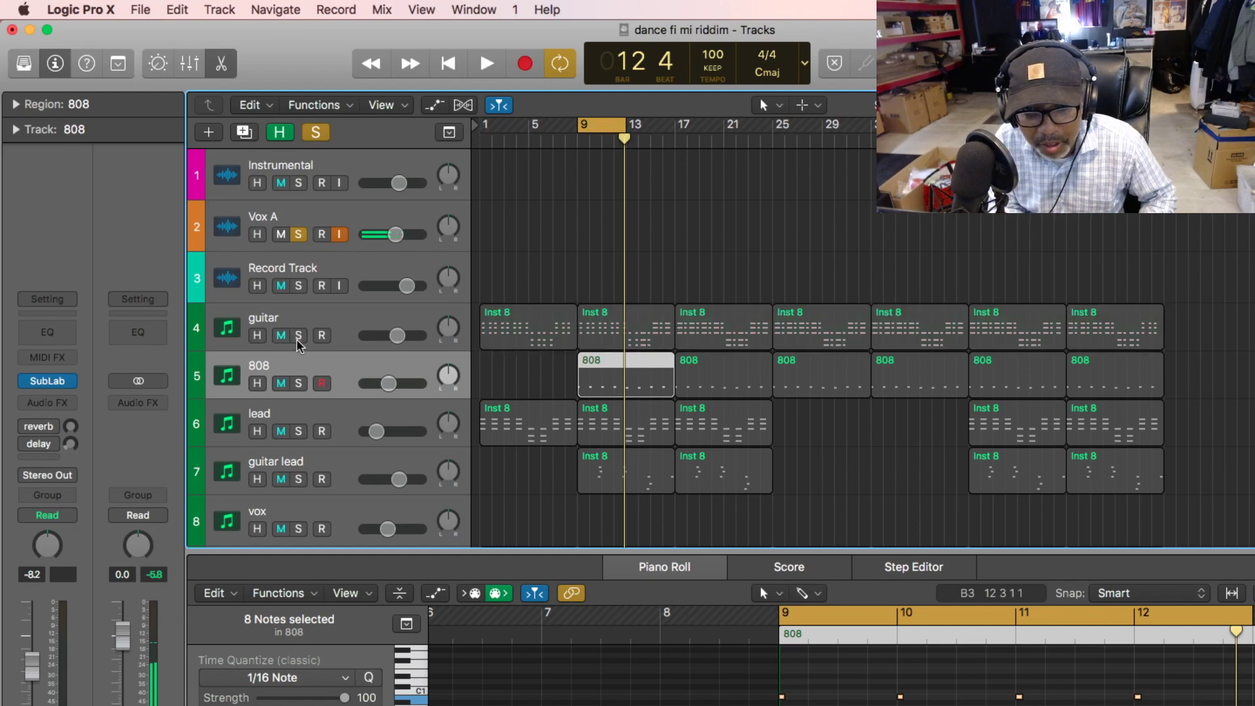
{"action": "left_click", "coordinate": [299, 383]}
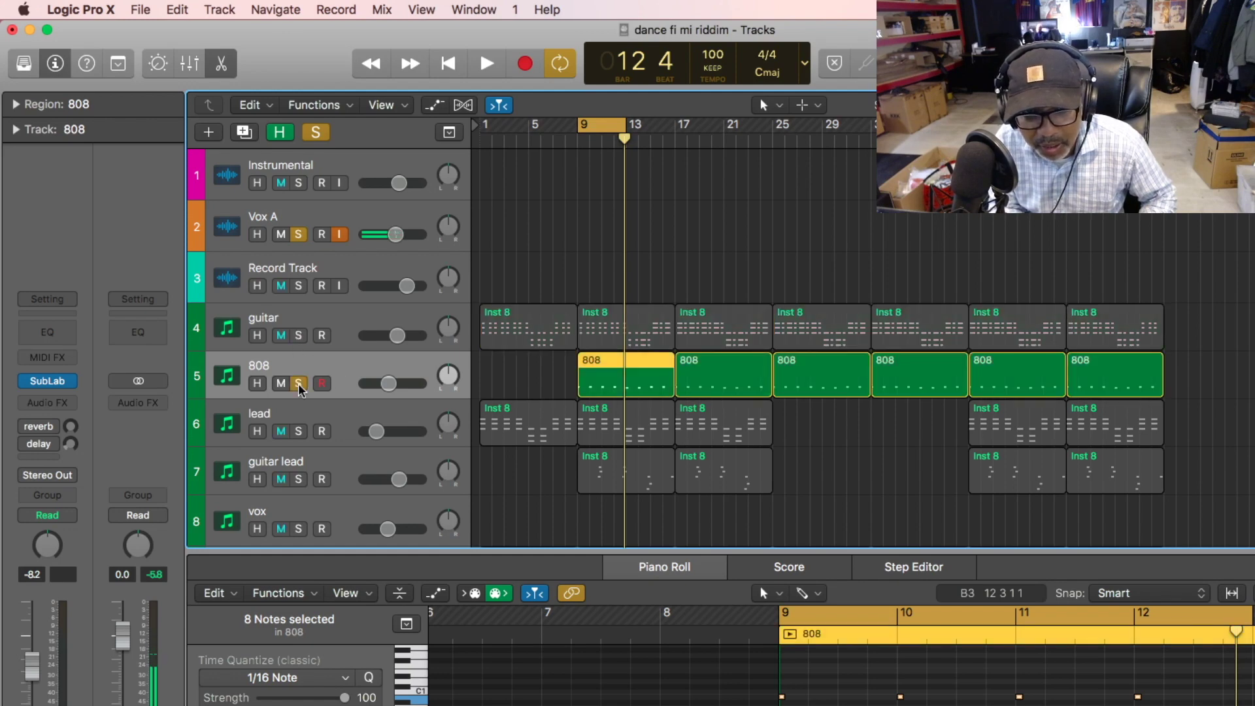
Examine the SubLab settings on the 808 track, close the plug-in, and audition the soloed bass part.
{"action": "mouse_move", "coordinate": [56, 390]}
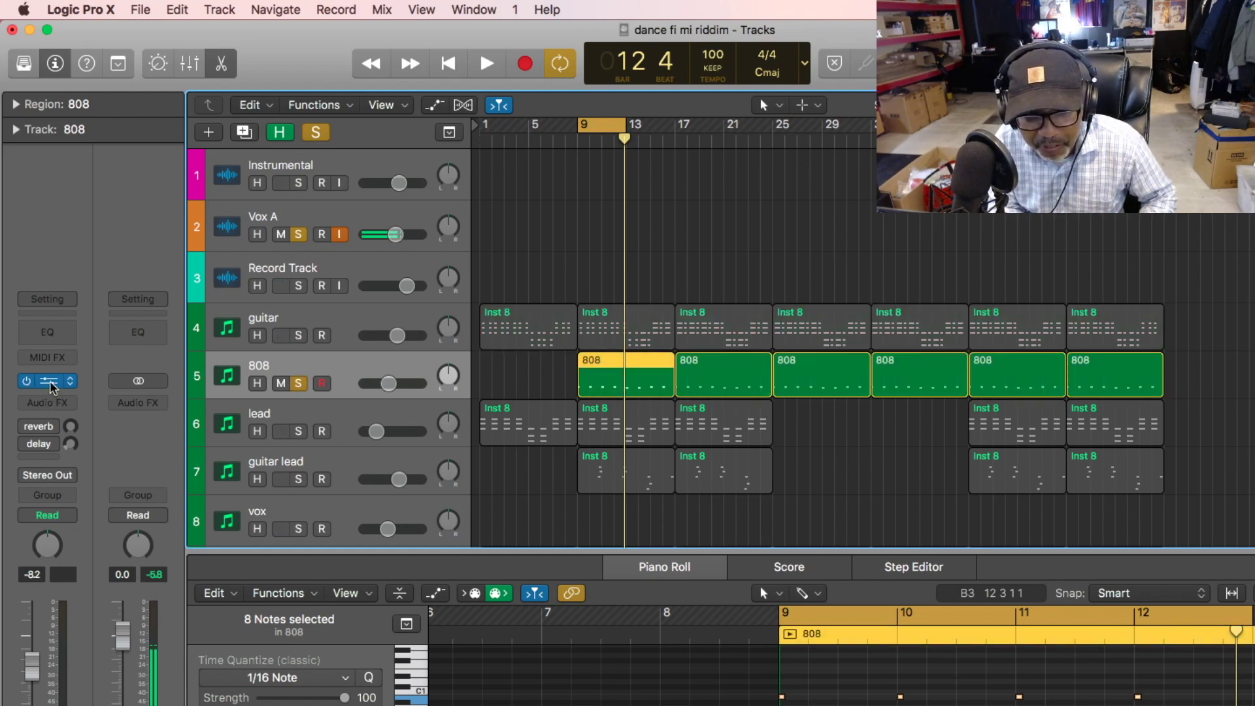
{"action": "left_click", "coordinate": [50, 380]}
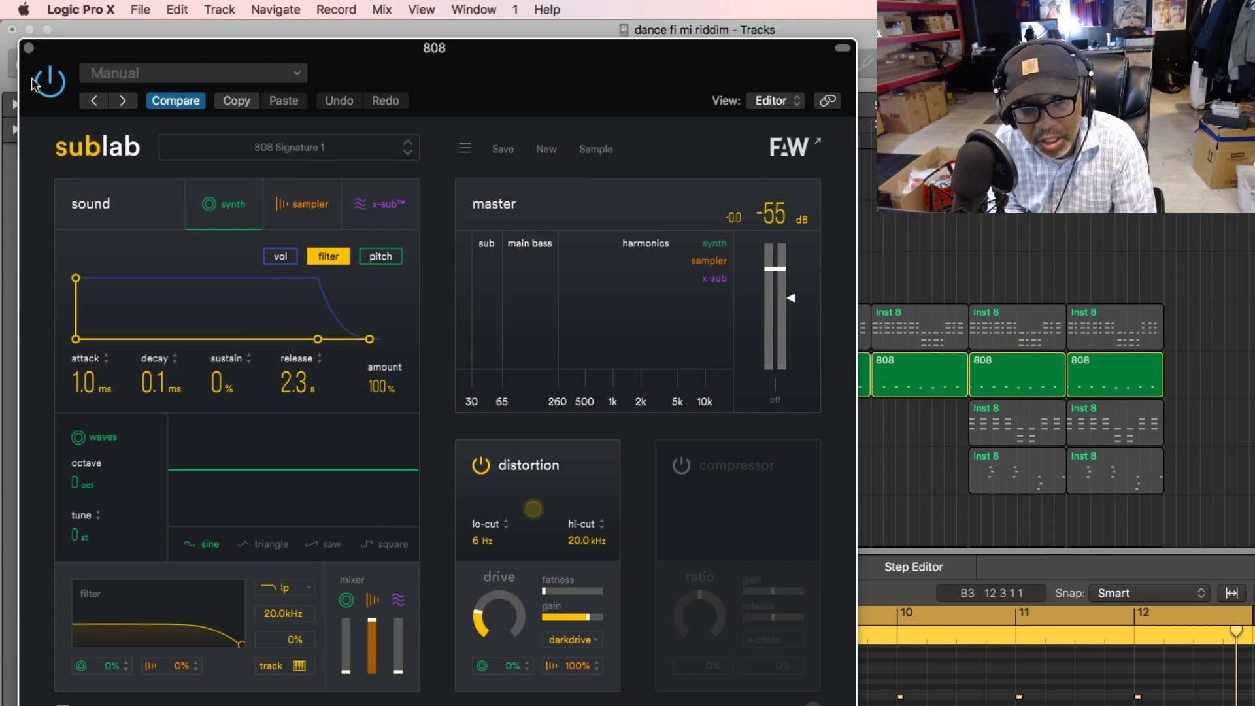
{"action": "left_click", "coordinate": [29, 49]}
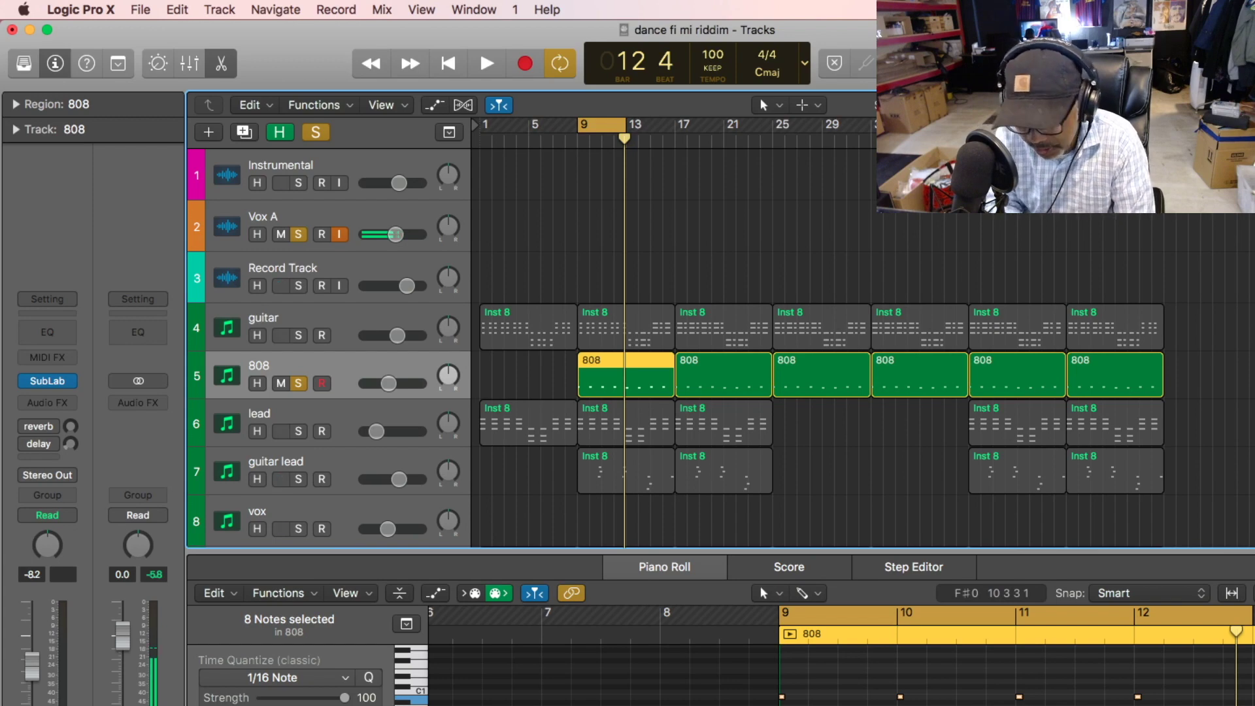
{"action": "key", "text": "space"}
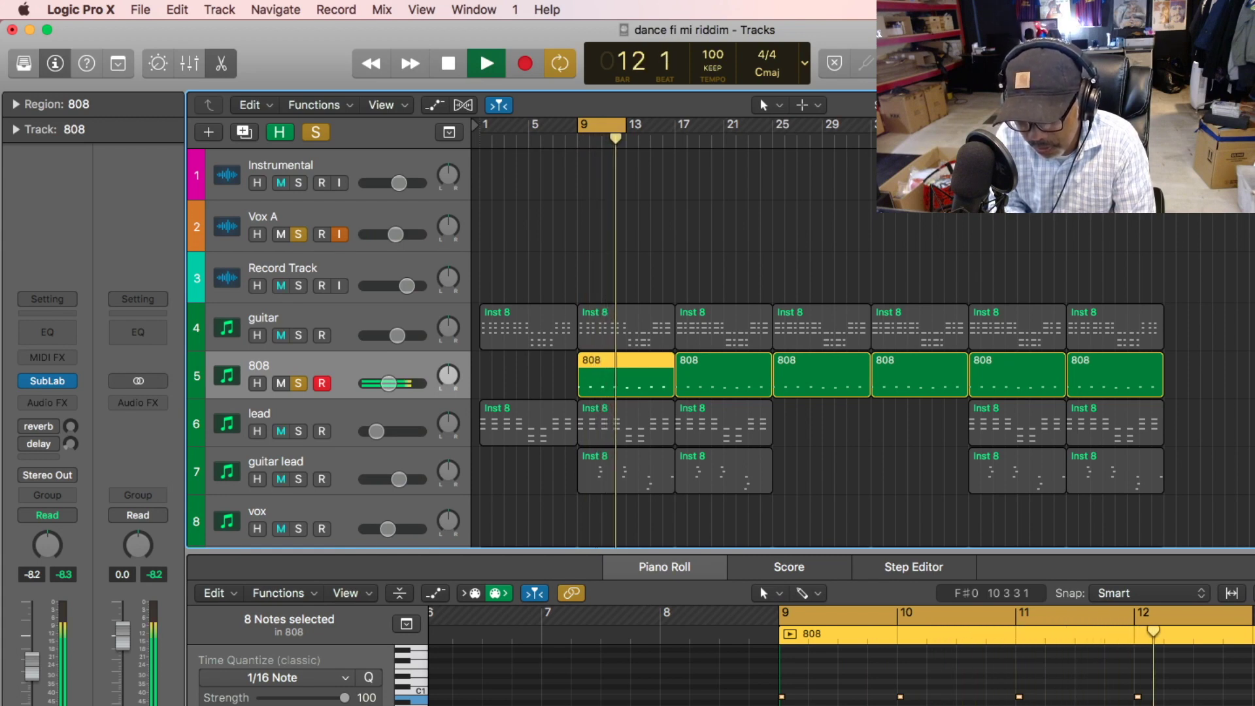
{"action": "key", "text": "space"}
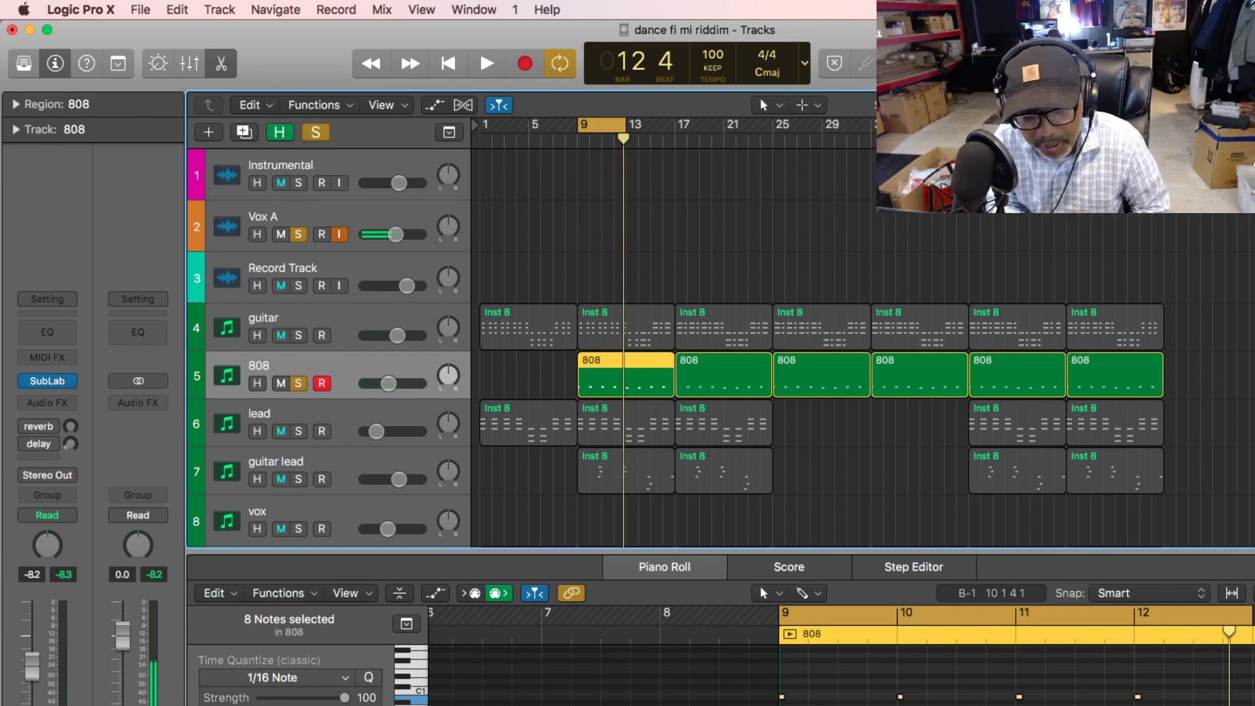
Take the 808 track out of solo and solo the lead track instead.
{"action": "left_click", "coordinate": [296, 386]}
{"action": "left_click", "coordinate": [308, 411]}
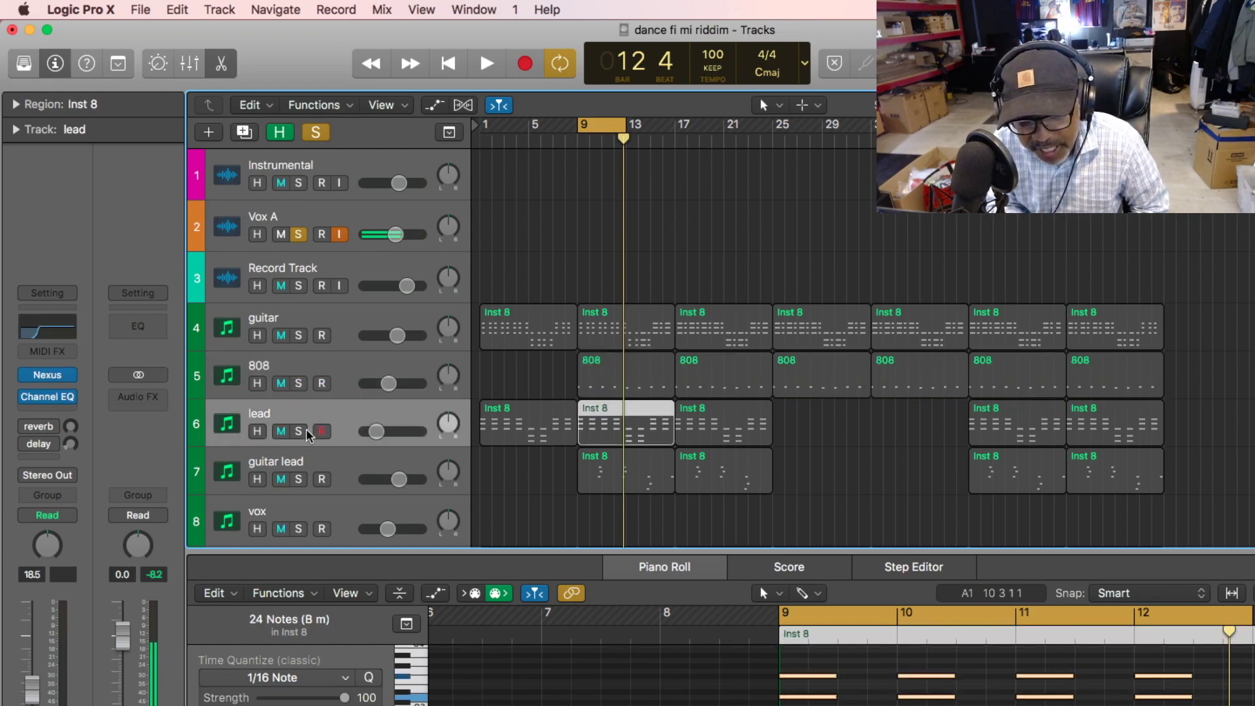
{"action": "left_click", "coordinate": [300, 431]}
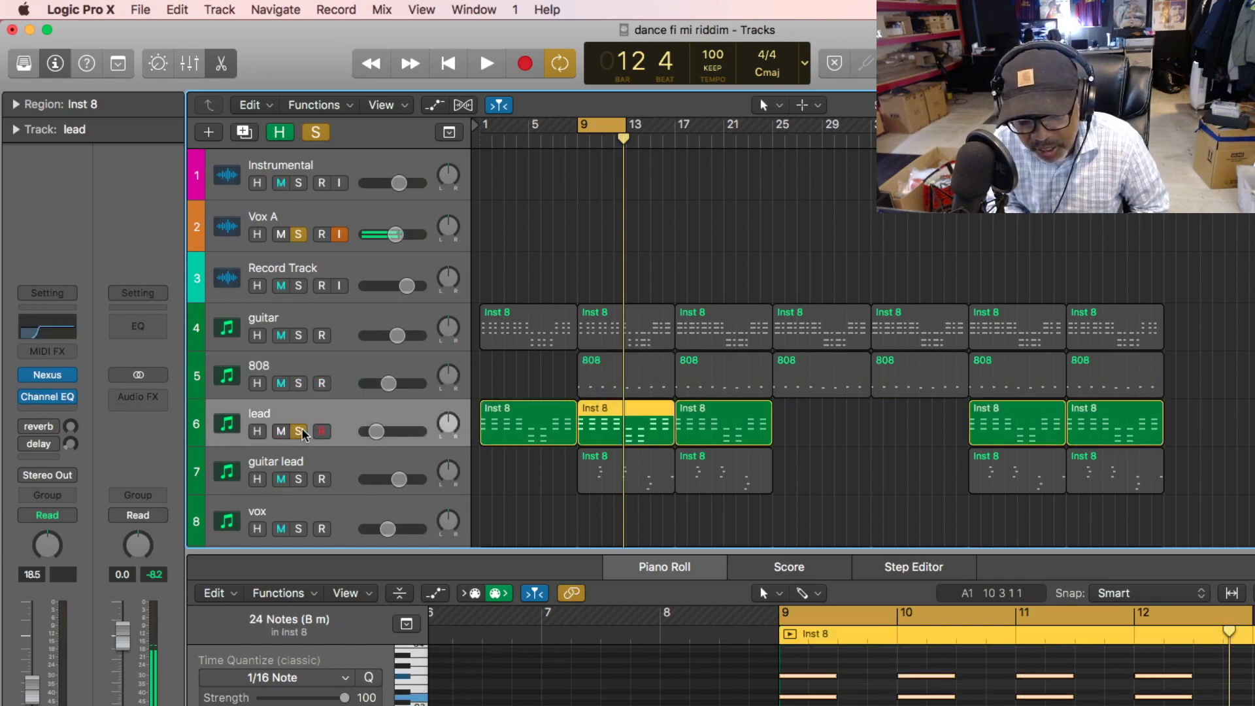
Examine the Nexus preset on the lead track, close the plug-in, and start playback of the soloed part.
{"action": "left_click", "coordinate": [49, 376]}
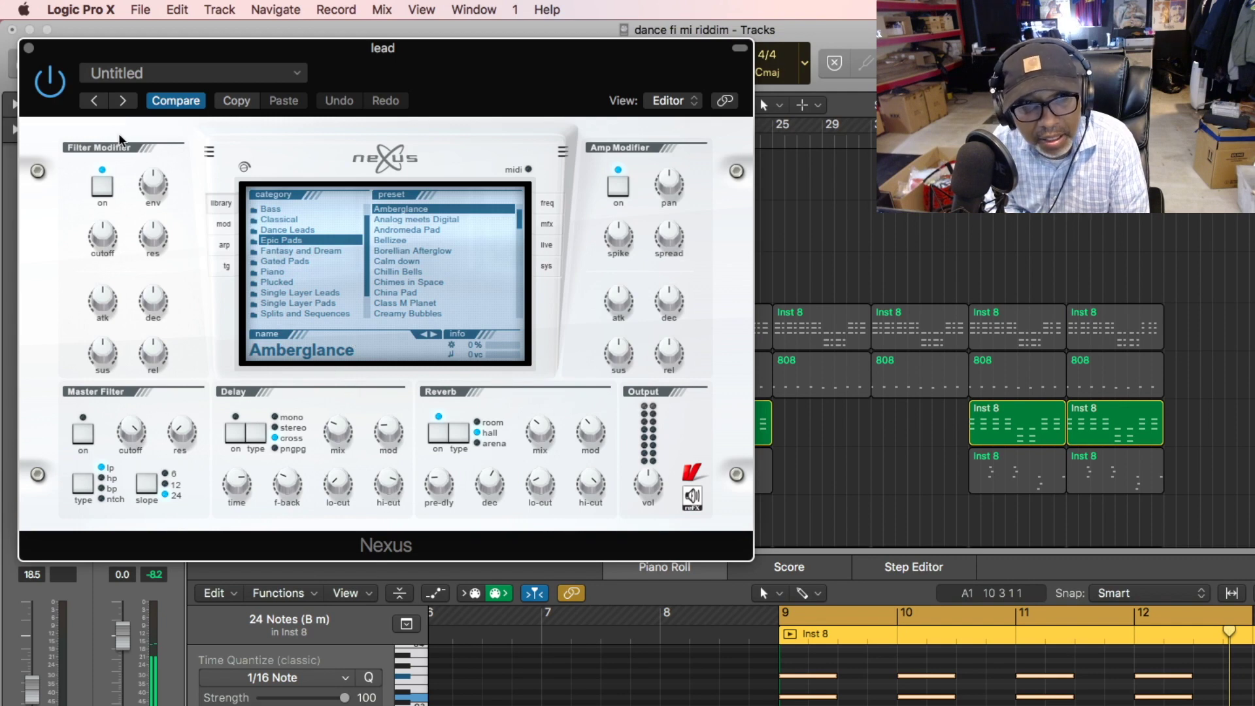
{"action": "left_click", "coordinate": [29, 49]}
{"action": "key", "text": "space"}
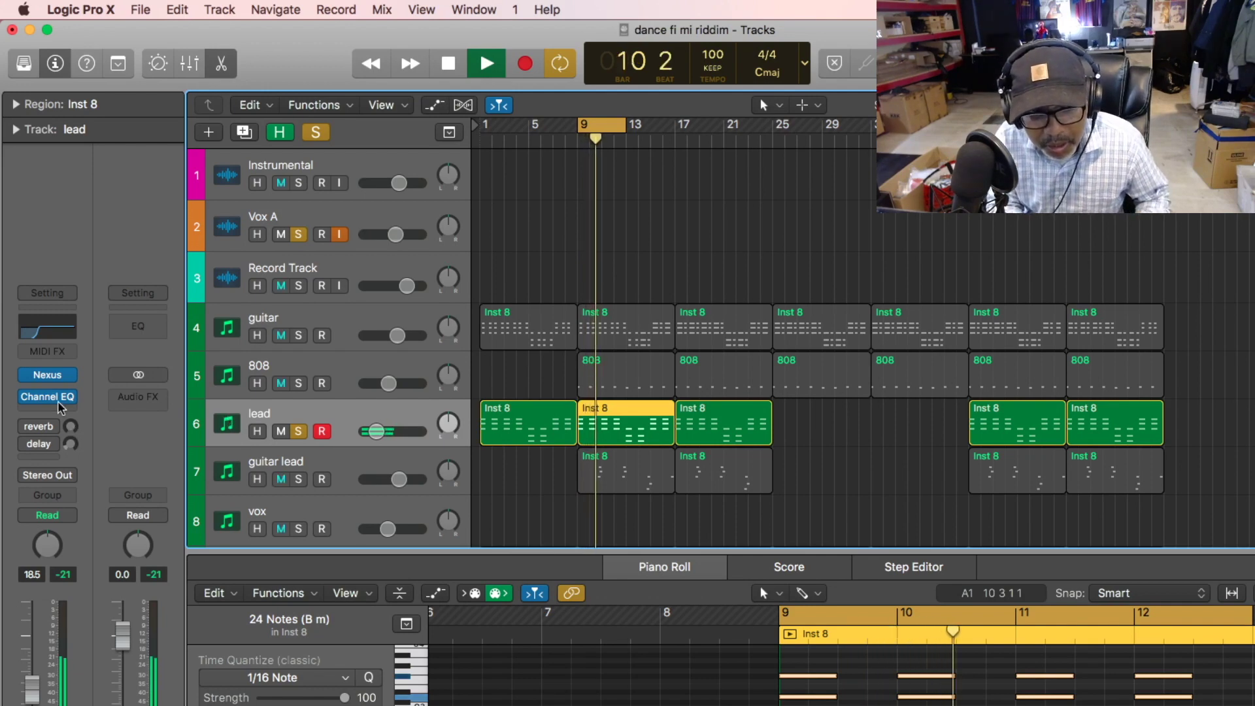
Enable the high-cut band in the lead track's Channel EQ, set it to 3250 Hz, and stop playback.
{"action": "left_click", "coordinate": [47, 332]}
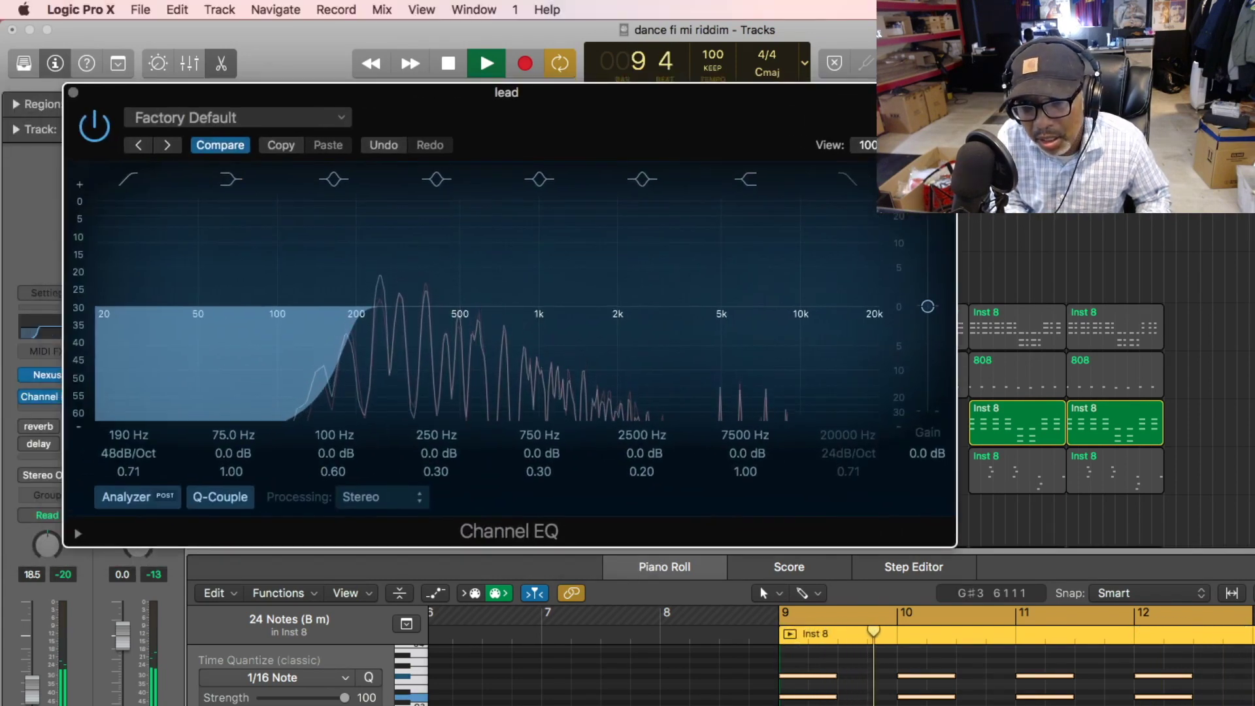
{"action": "left_click", "coordinate": [848, 178]}
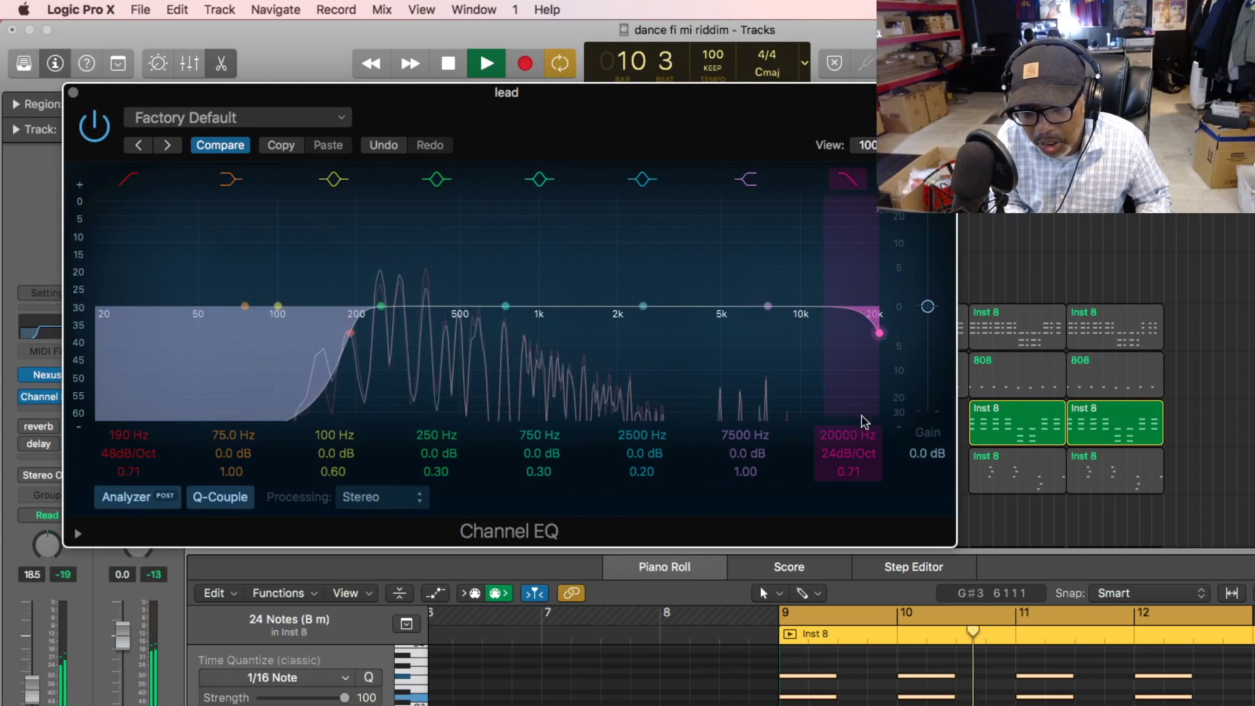
{"action": "left_click_drag", "start_coordinate": [847, 435], "coordinate": [847, 507]}
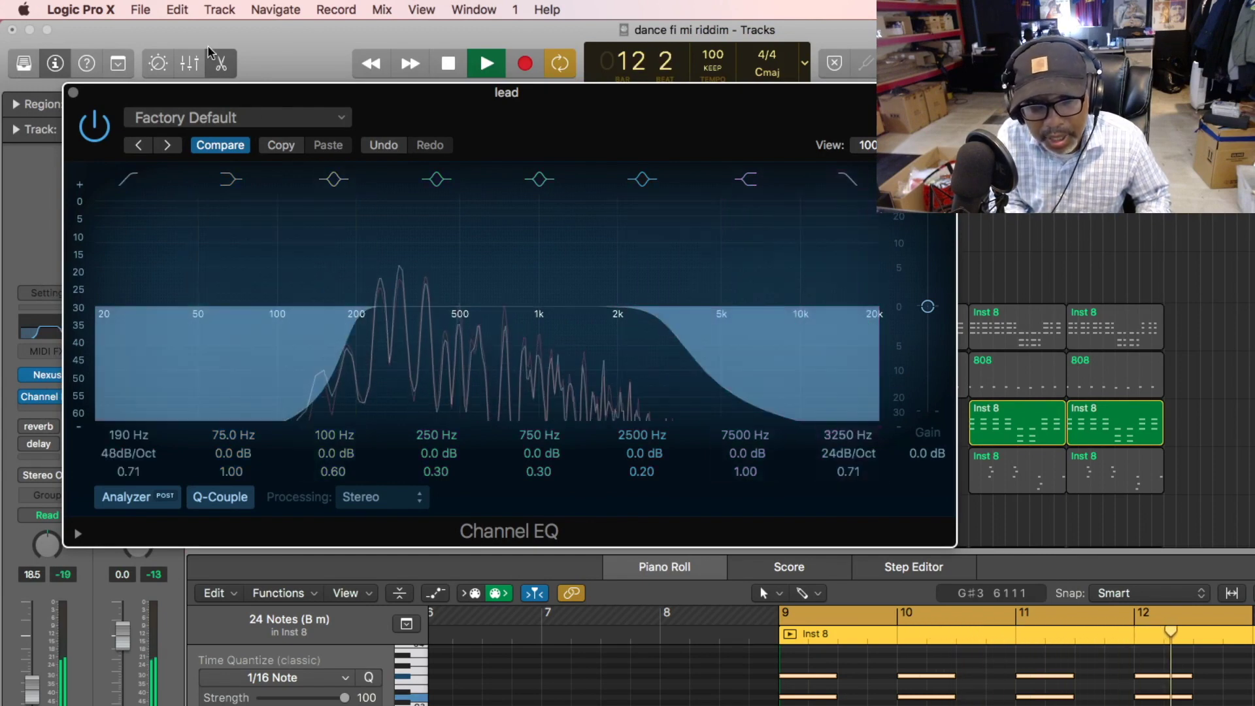
{"action": "left_click", "coordinate": [74, 93]}
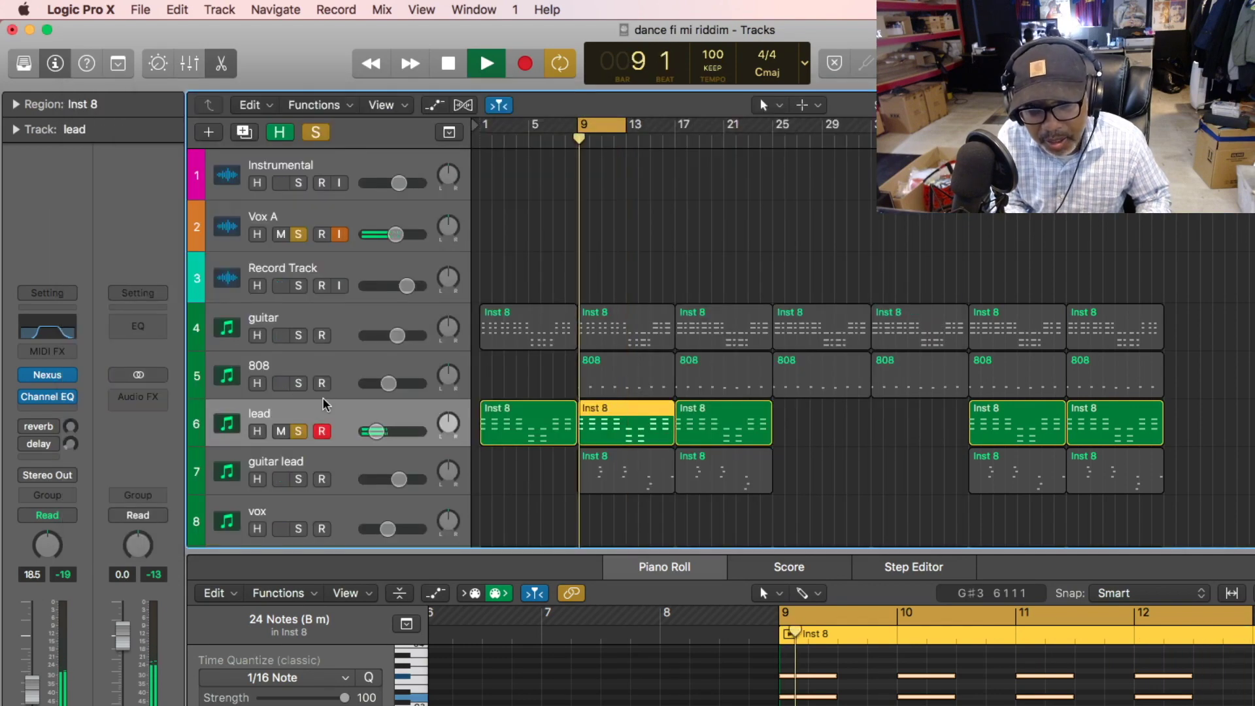
{"action": "key", "text": "space"}
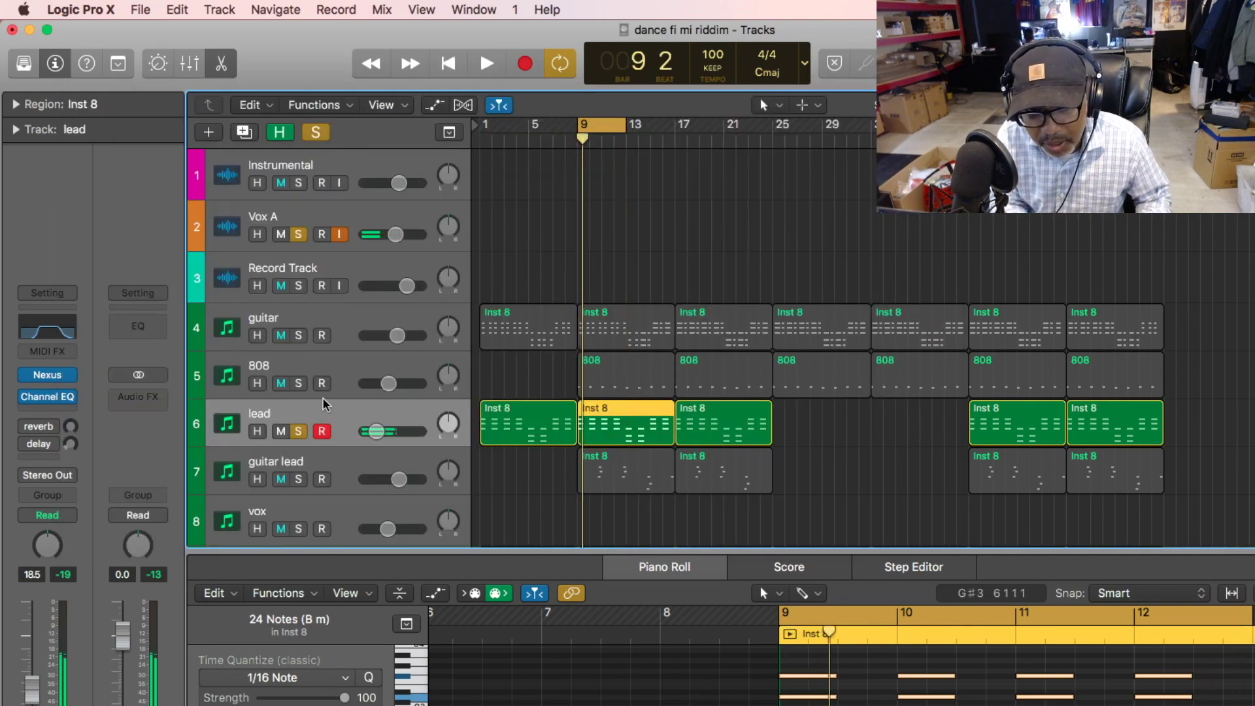
Solo the guitar lead track in place of the lead track and examine its Omnisphere patch.
{"action": "left_click", "coordinate": [343, 480]}
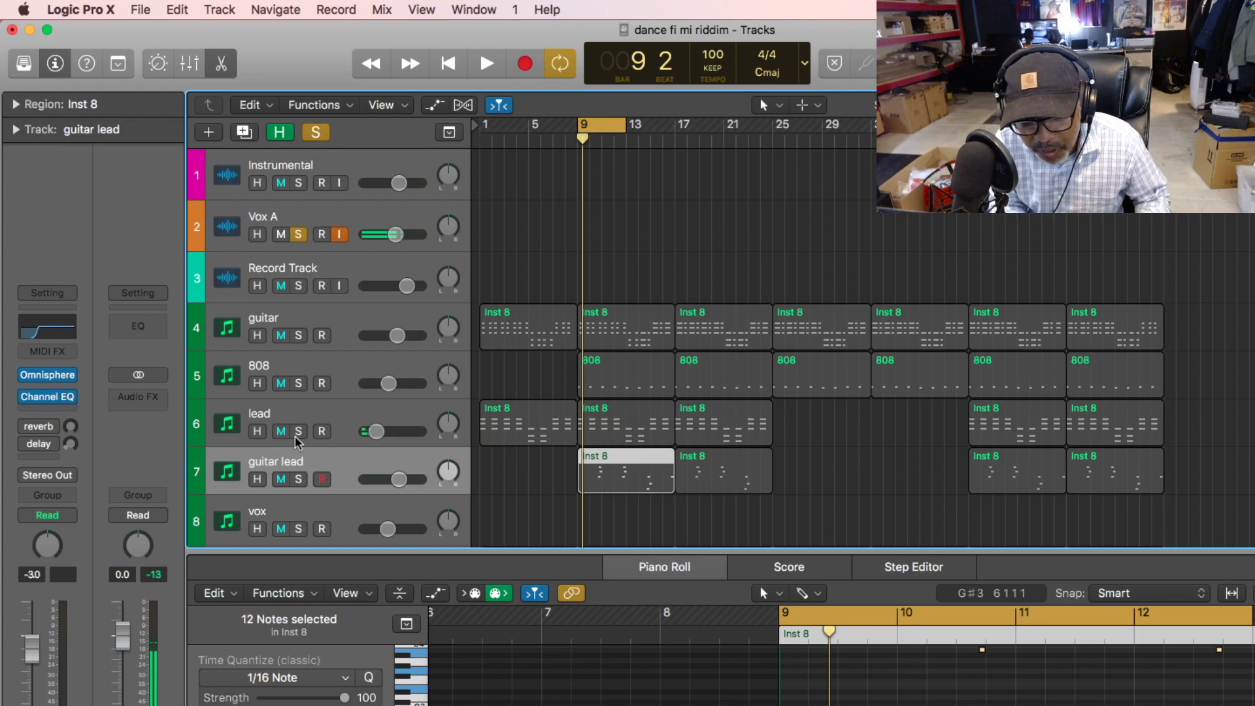
{"action": "left_click", "coordinate": [297, 480]}
{"action": "mouse_move", "coordinate": [47, 379]}
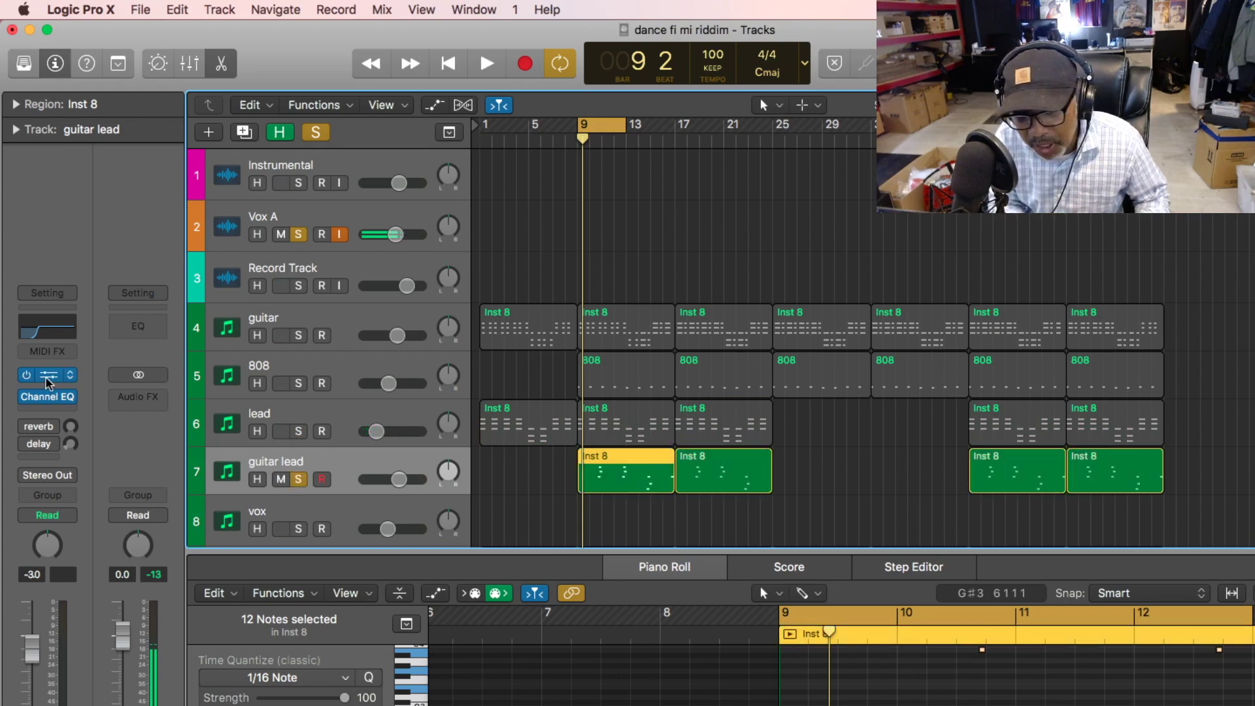
{"action": "left_click", "coordinate": [47, 378]}
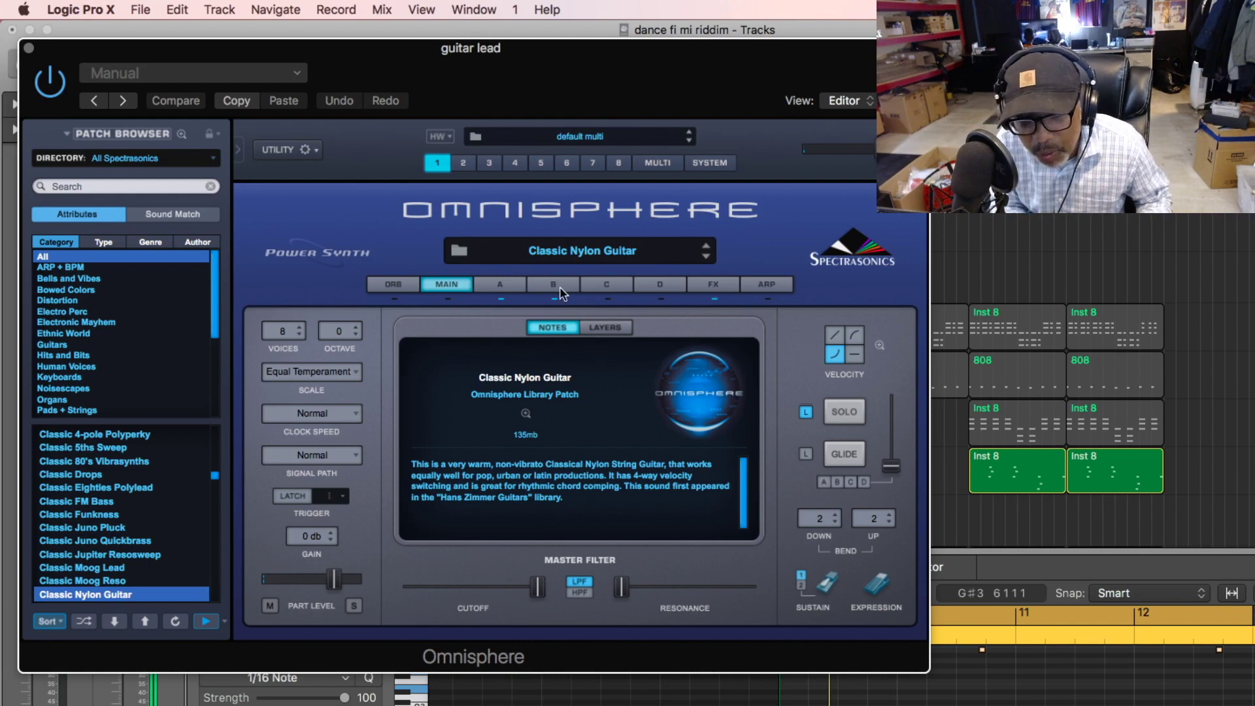
{"action": "left_click", "coordinate": [29, 48]}
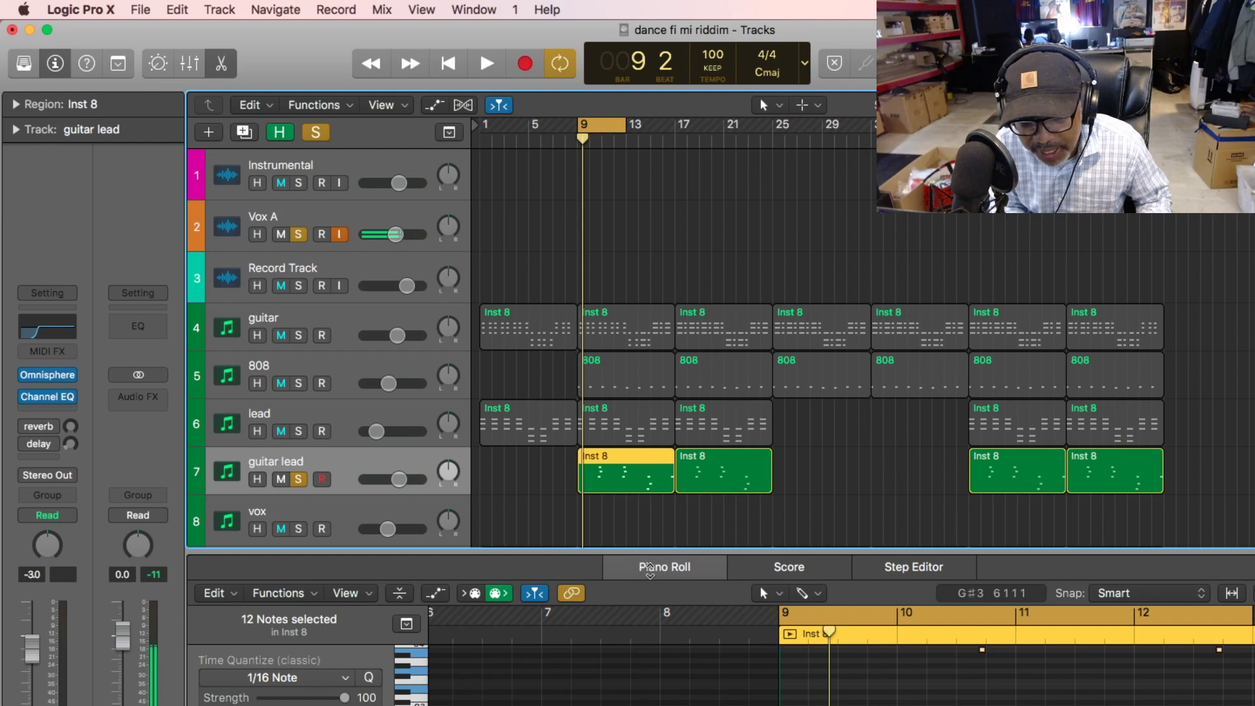
Show the guitar lead notes in the Piano Roll and audition the soloed part.
{"action": "left_click_drag", "start_coordinate": [1149, 705], "coordinate": [1142, 643]}
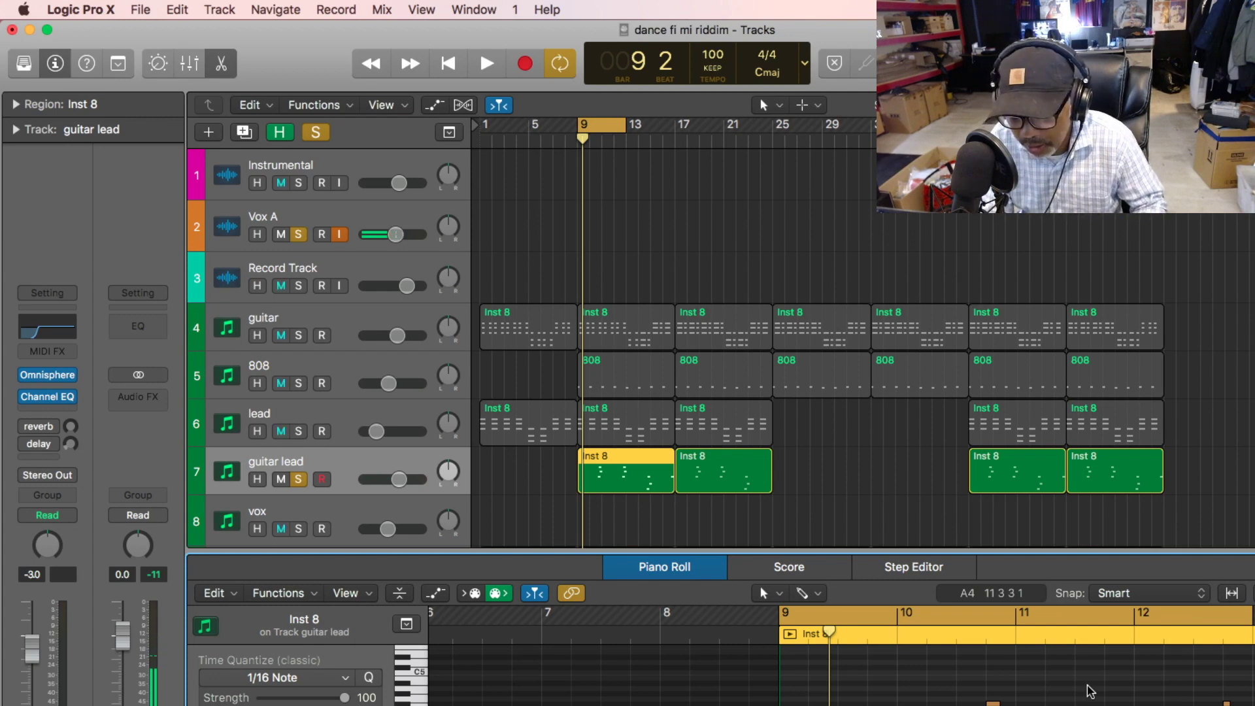
{"action": "key", "text": "space"}
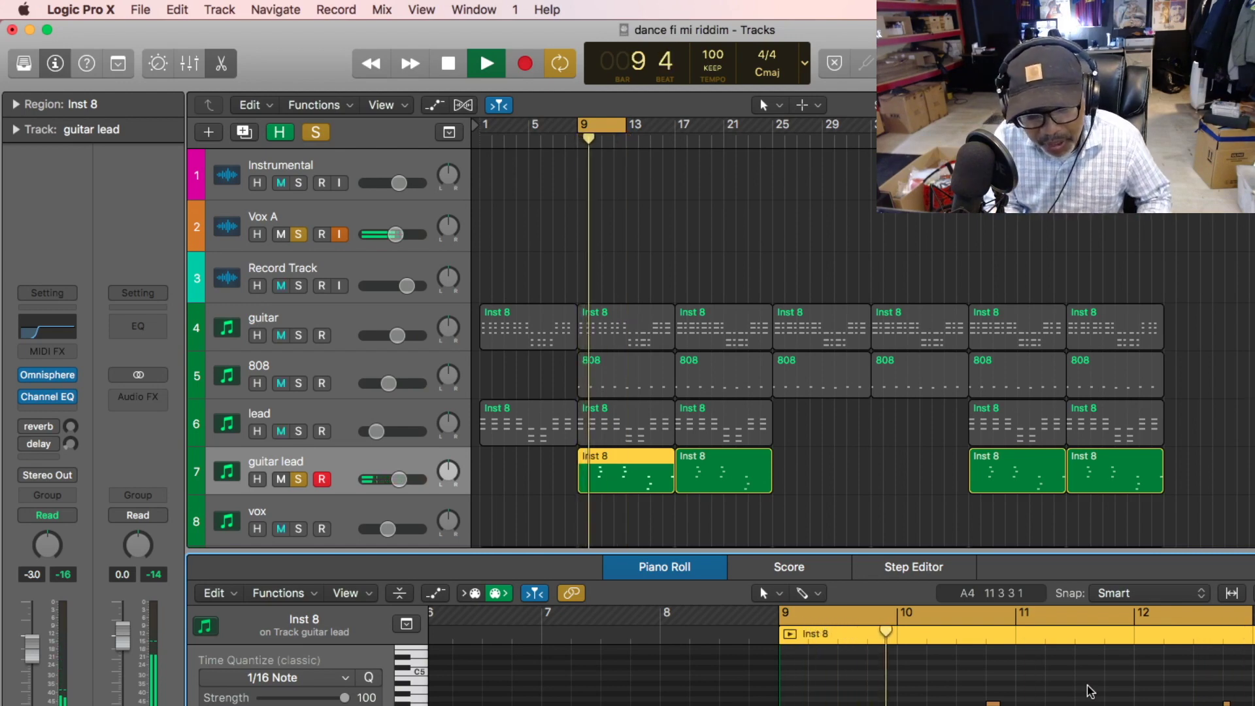
{"action": "key", "text": "space"}
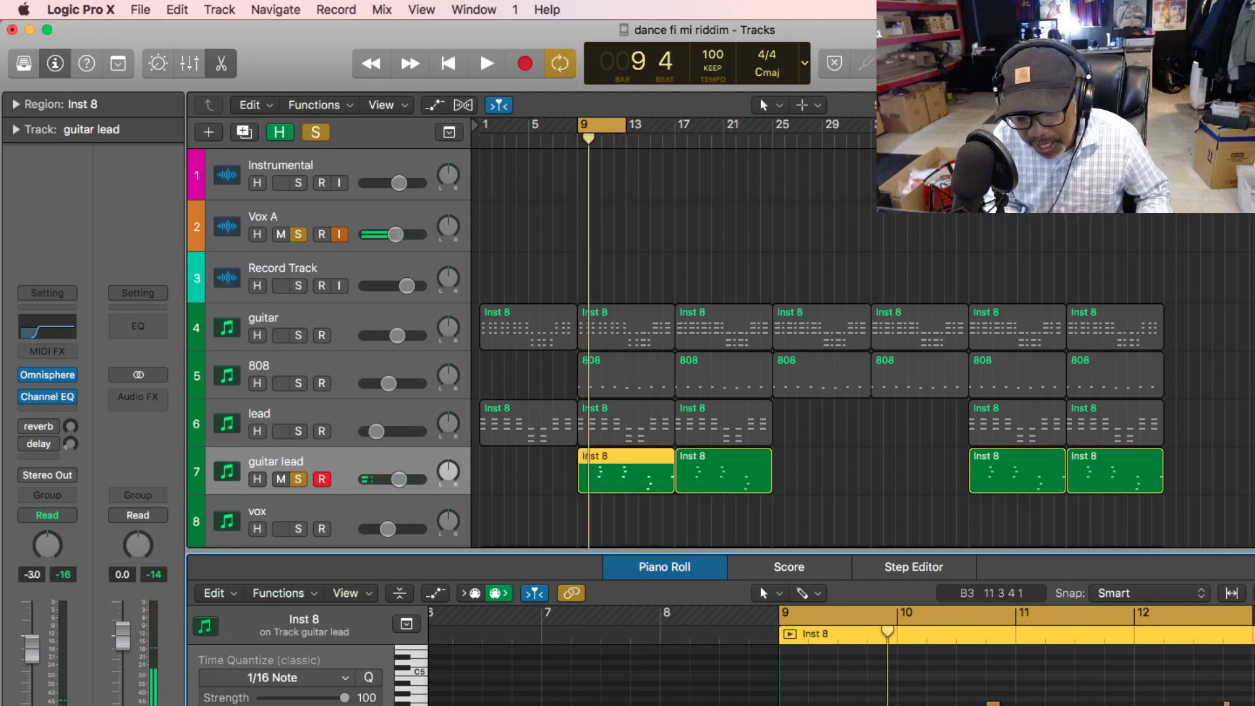
Solo the vox track in place of the guitar lead, examine its Arcade instrument, and close the plug-in window.
{"action": "left_click", "coordinate": [340, 508]}
{"action": "left_click", "coordinate": [300, 481]}
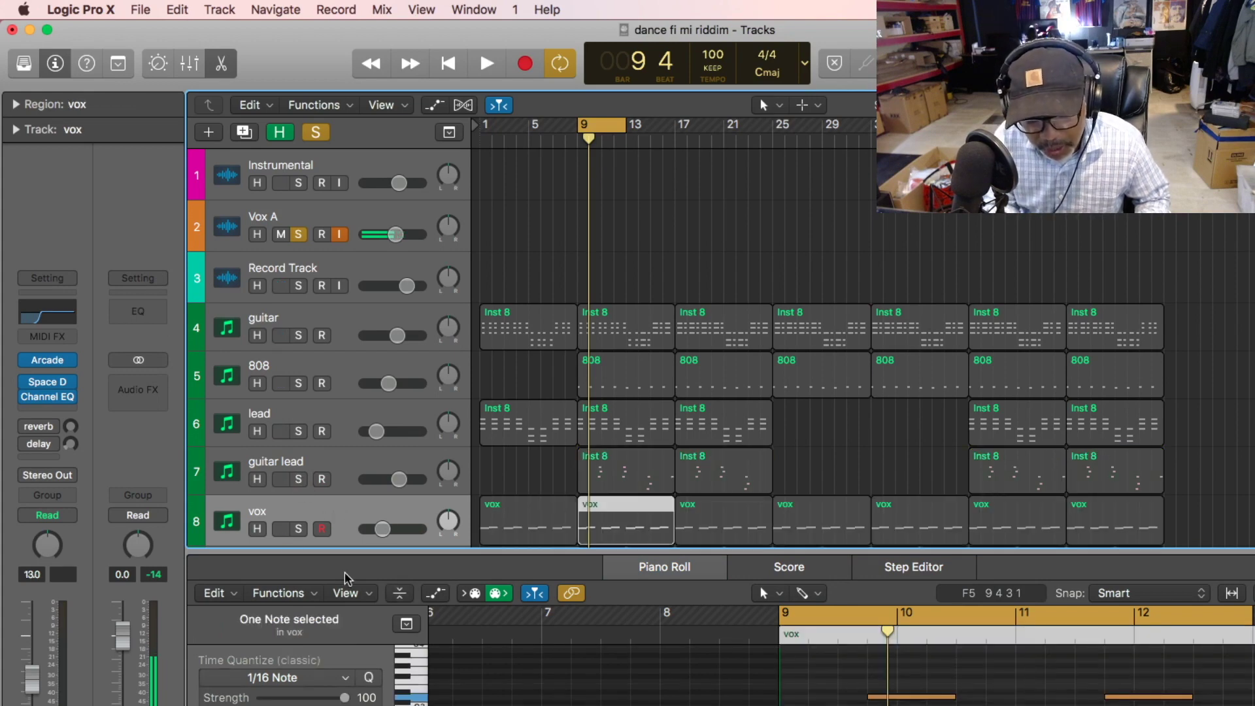
{"action": "left_click", "coordinate": [299, 530]}
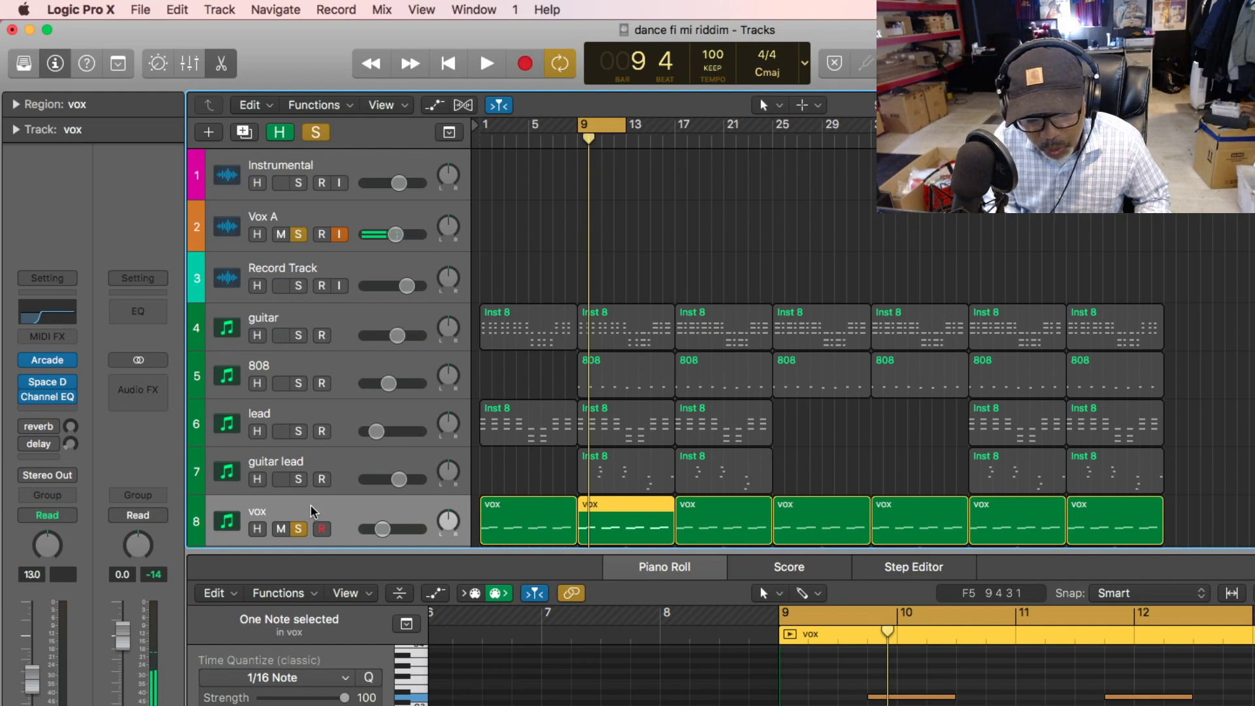
{"action": "left_click", "coordinate": [46, 361]}
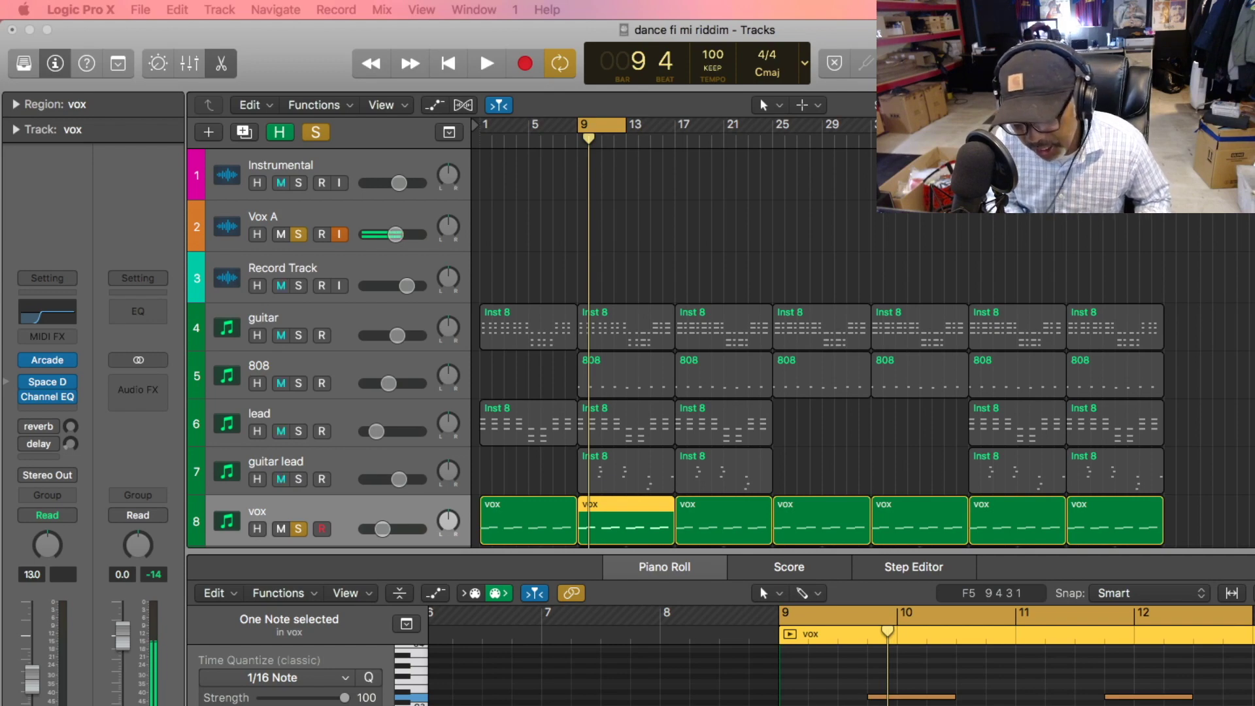
{"action": "key", "text": "super+Tab"}
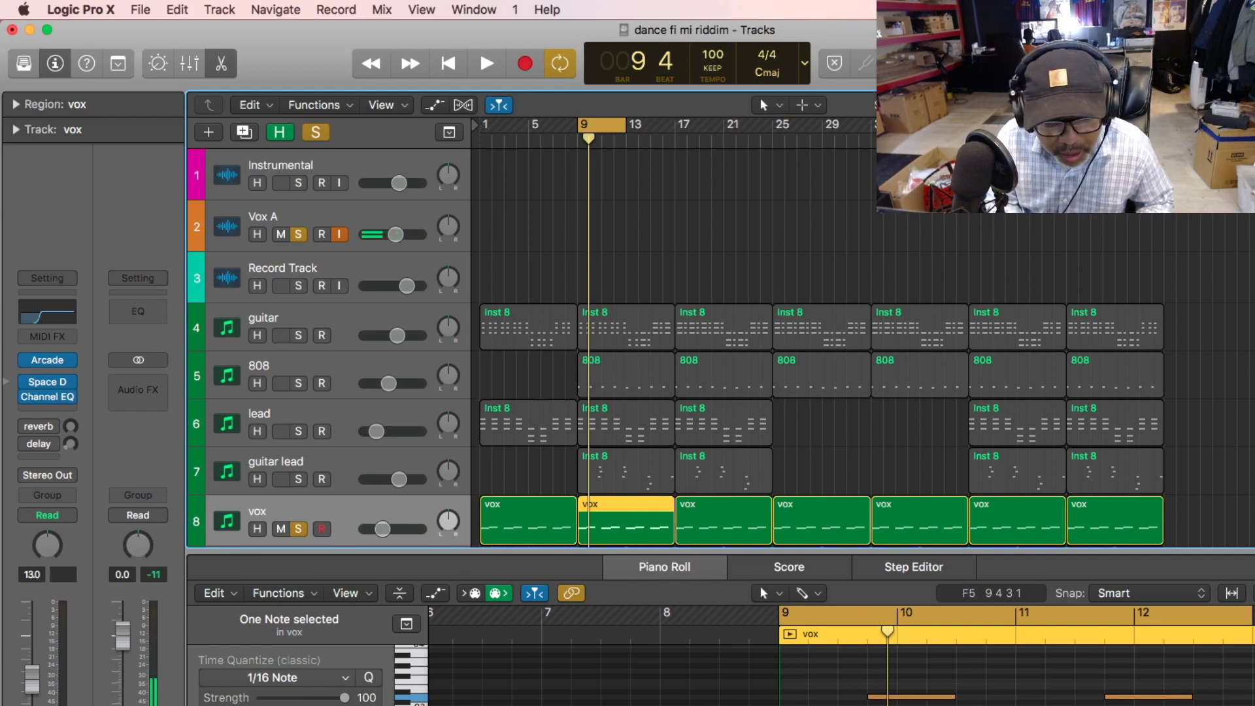
{"action": "left_click", "coordinate": [51, 362]}
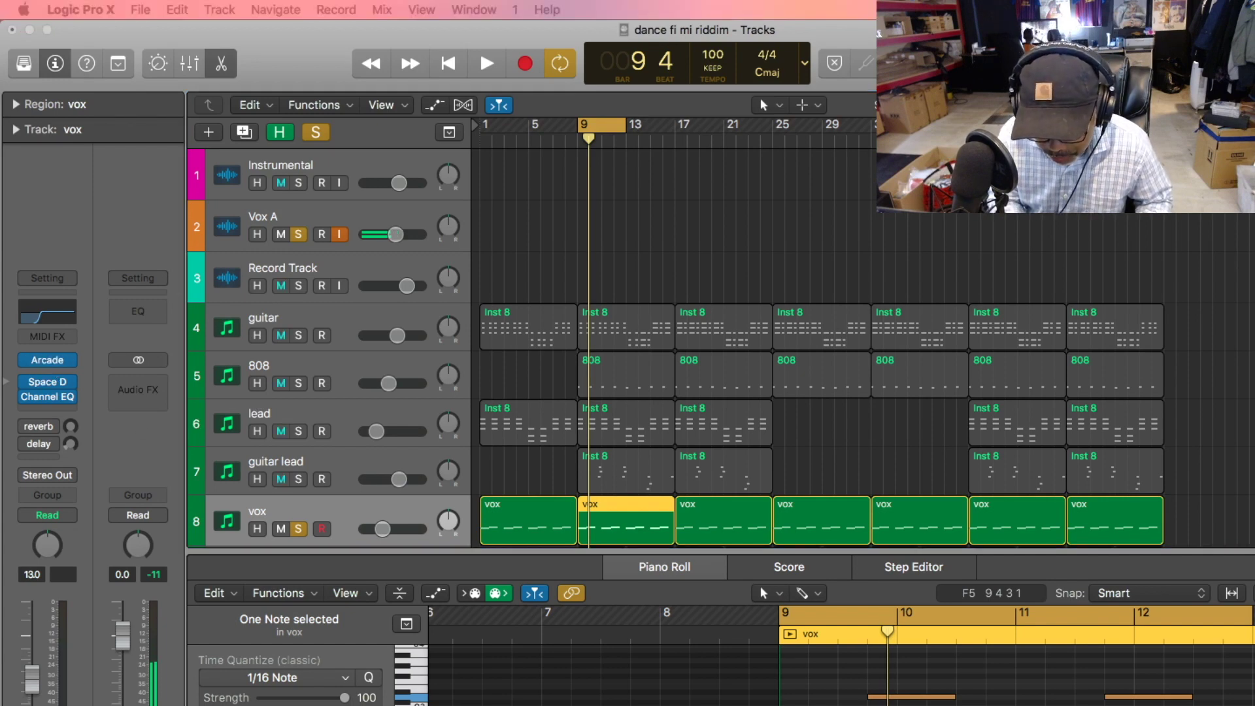
{"action": "left_click_drag", "start_coordinate": [0, 151], "coordinate": [433, 90]}
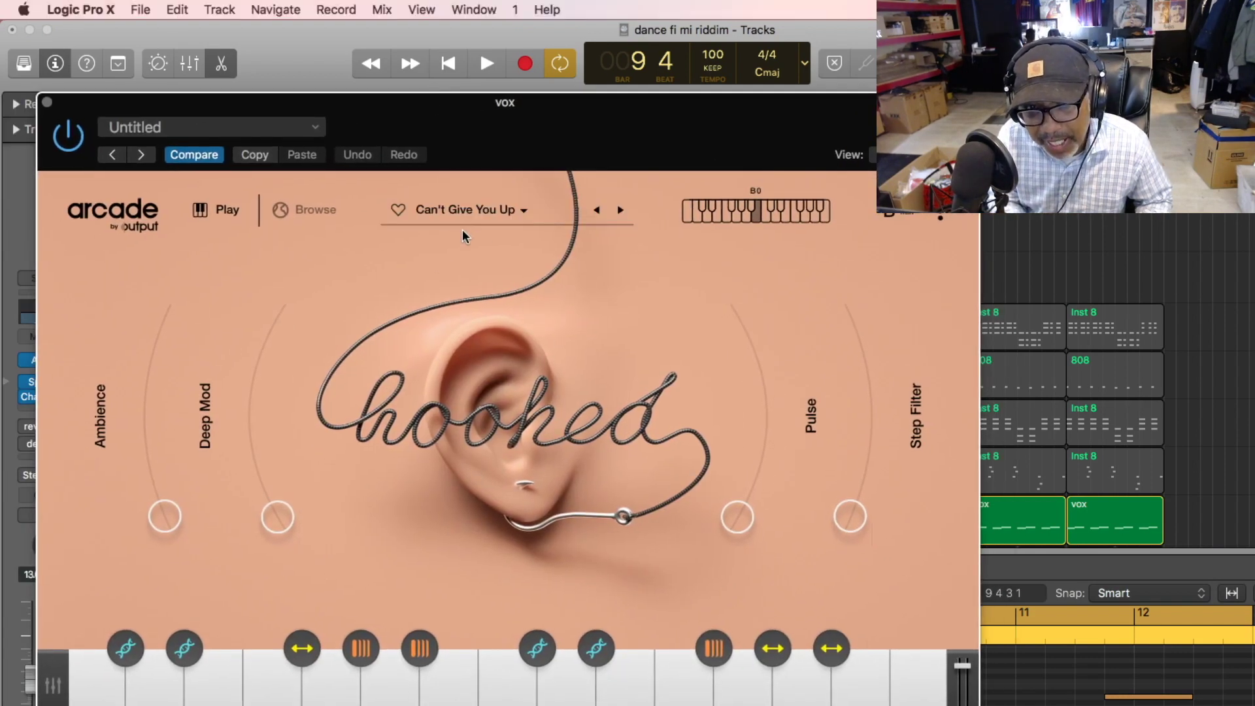
{"action": "left_click", "coordinate": [47, 102]}
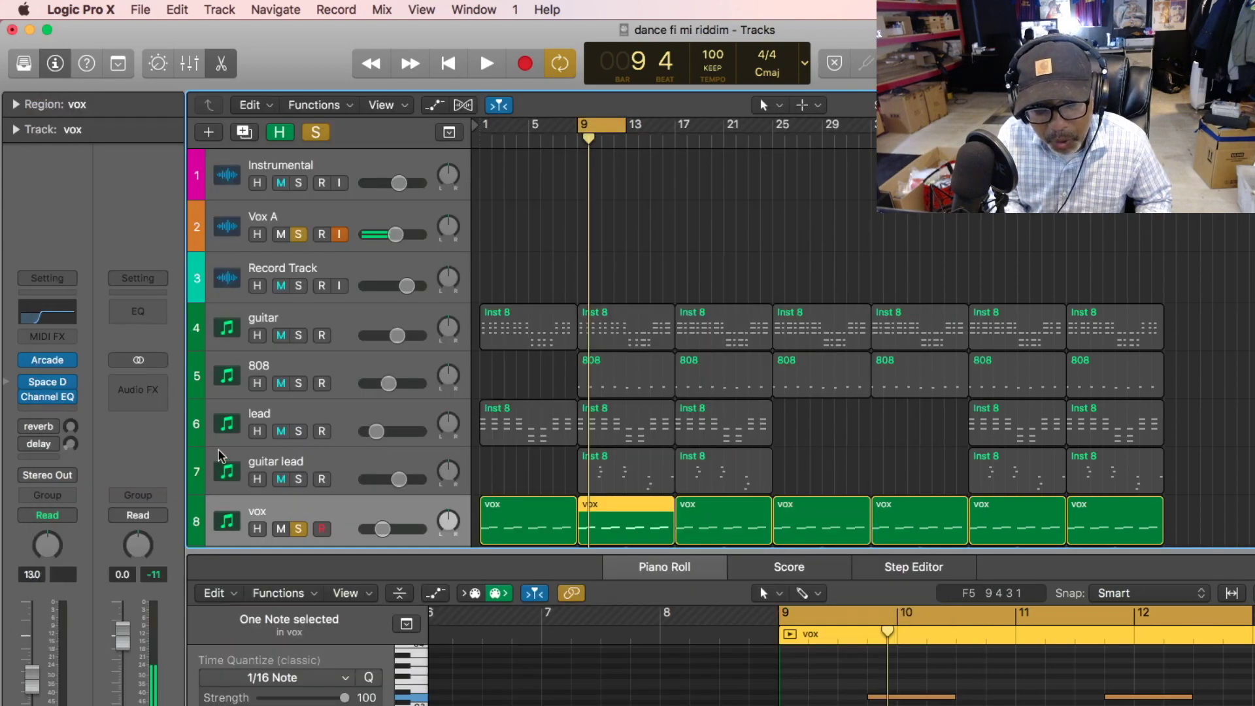
Audition the soloed vox part and clear the solo on the vox track.
{"action": "key", "text": "space"}
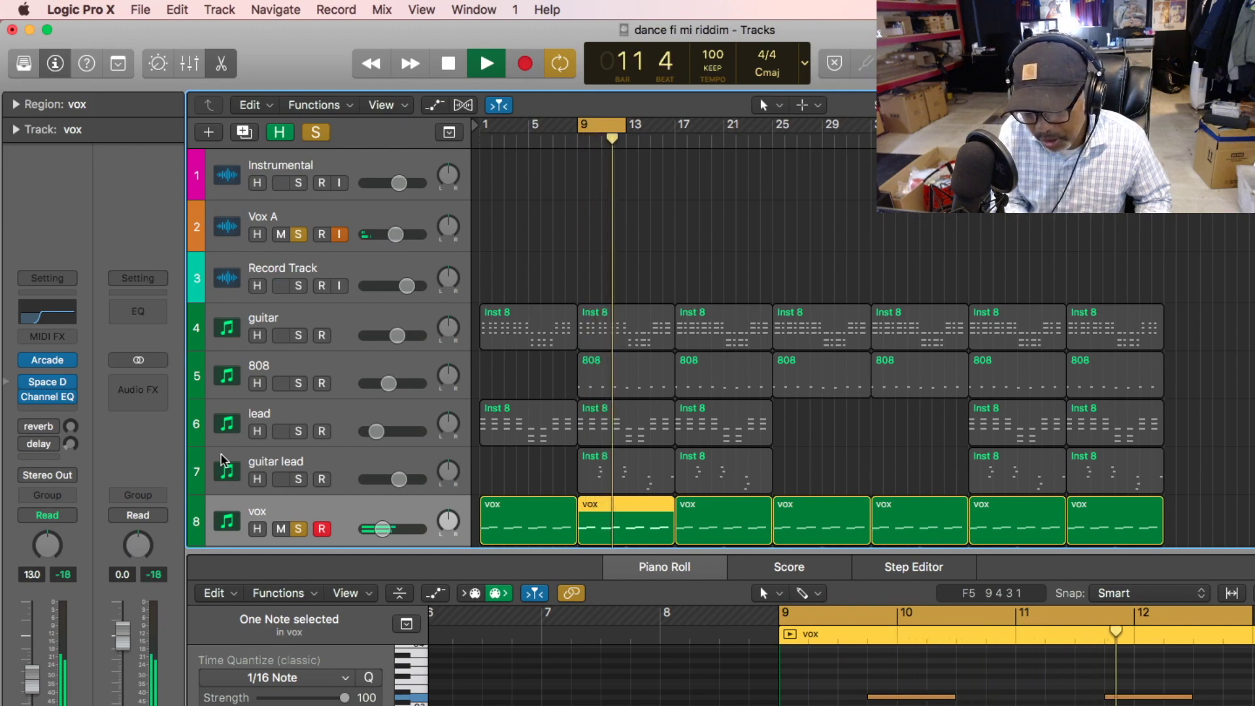
{"action": "key", "text": "space"}
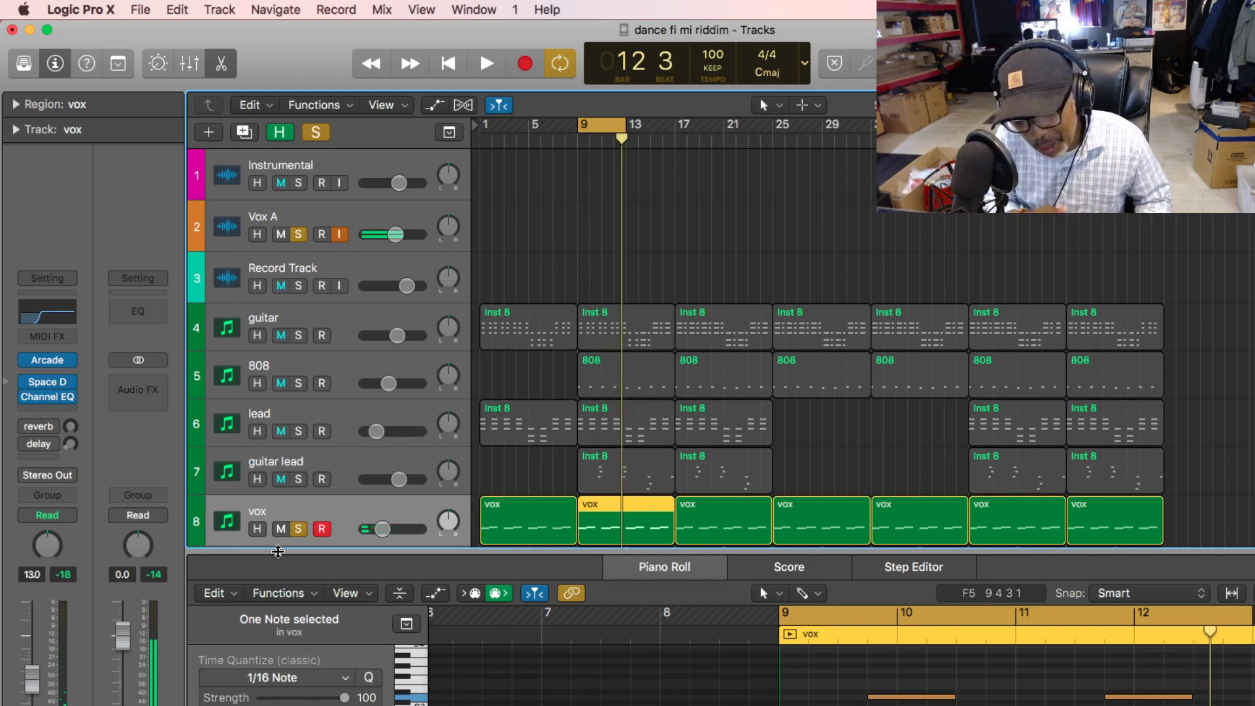
{"action": "left_click", "coordinate": [302, 533]}
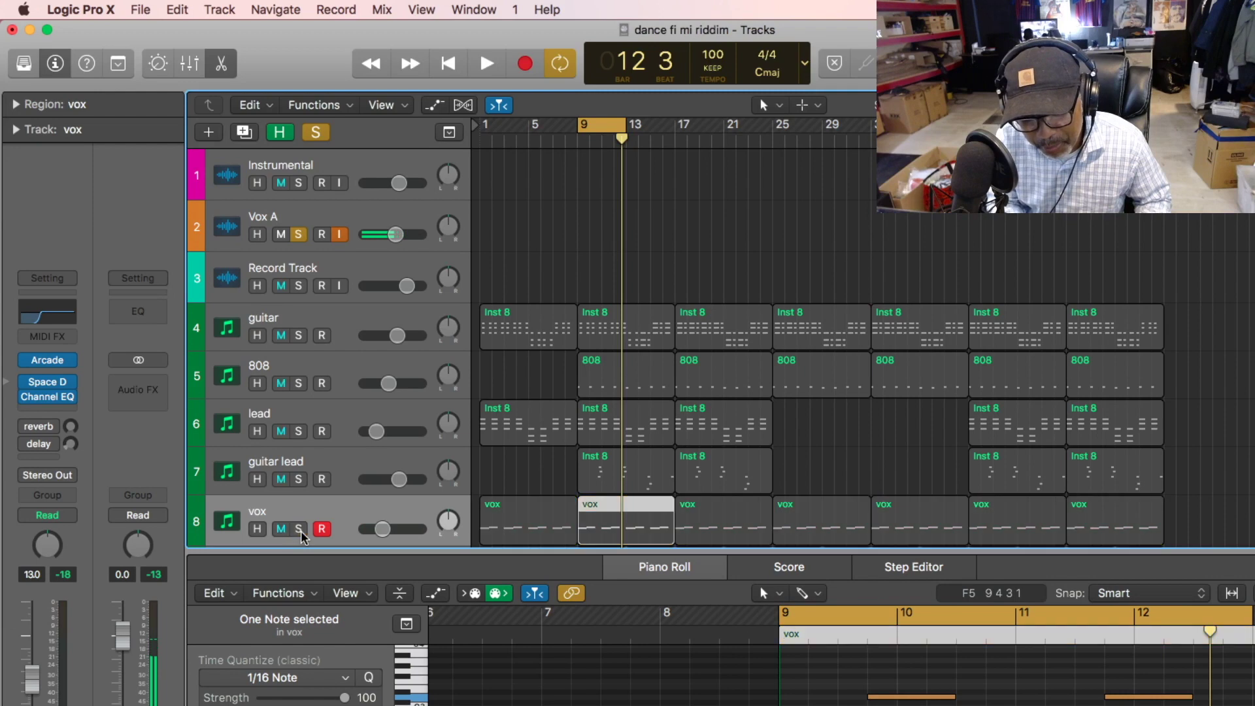
Solo the open hat track, start playback, and enlarge the track area to reveal the hi hat below it.
{"action": "left_click_drag", "start_coordinate": [339, 551], "coordinate": [343, 705]}
{"action": "left_click", "coordinate": [345, 556]}
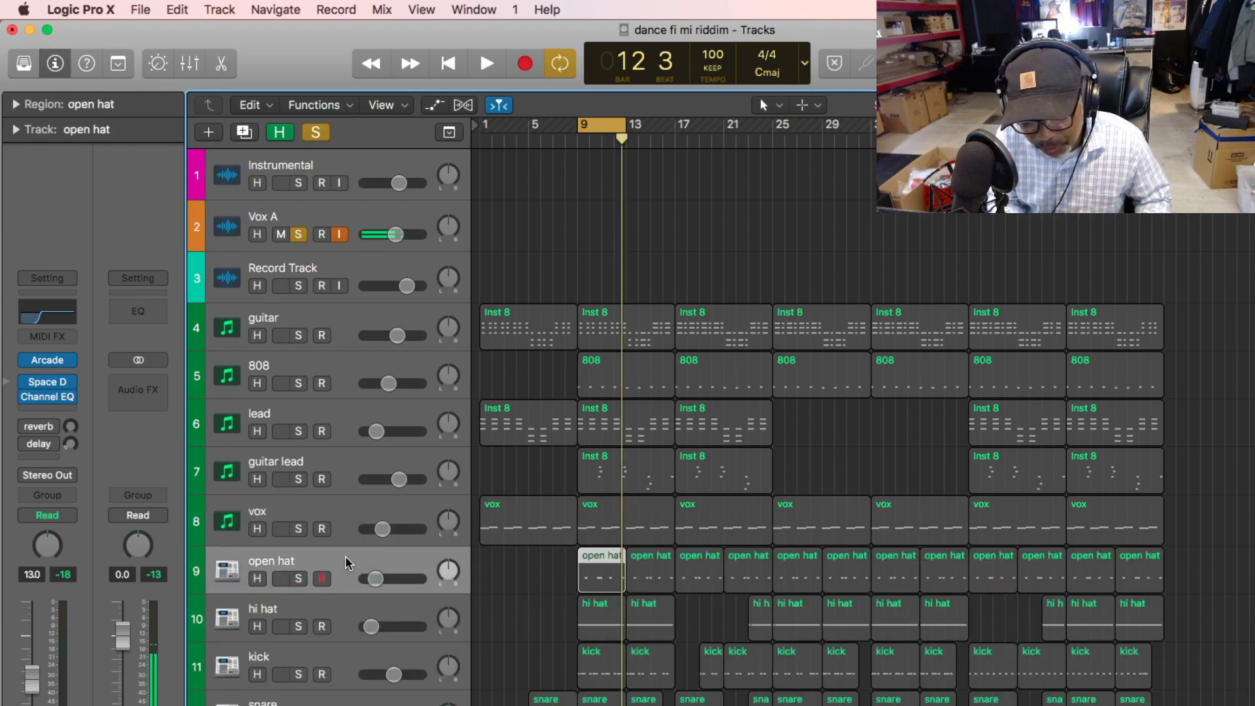
{"action": "double_click", "coordinate": [605, 577]}
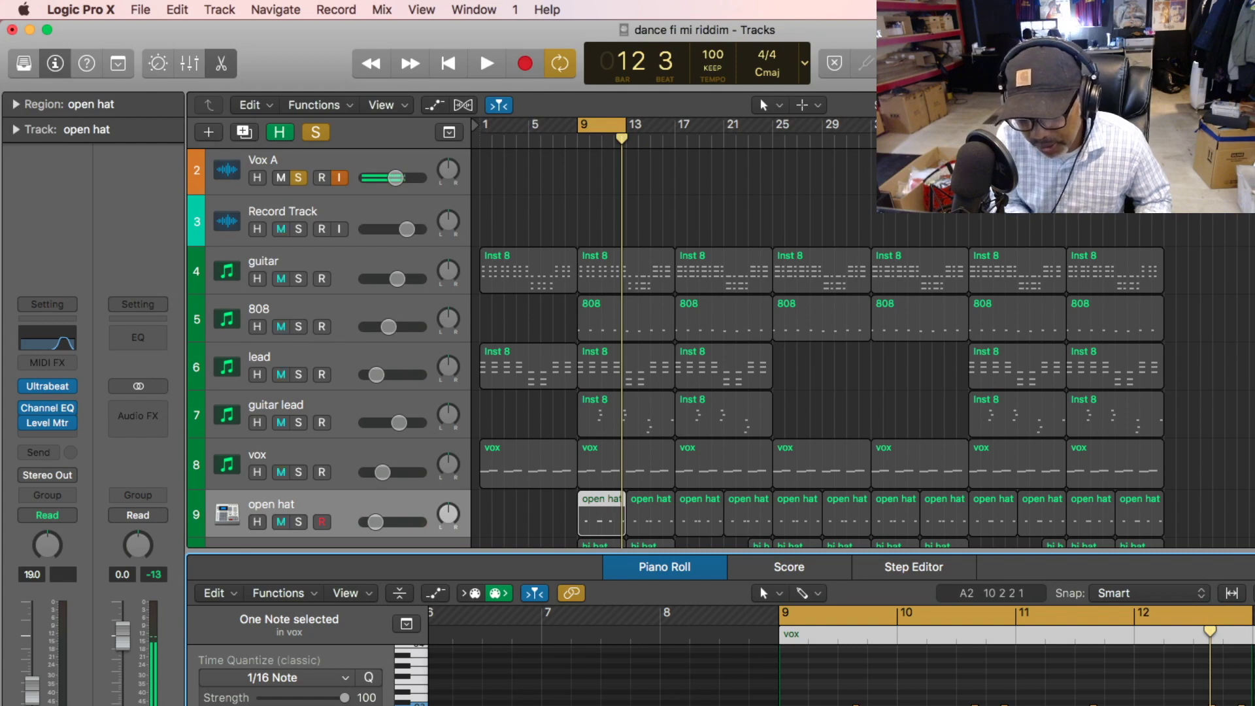
{"action": "key", "text": "space"}
{"action": "key", "text": "space"}
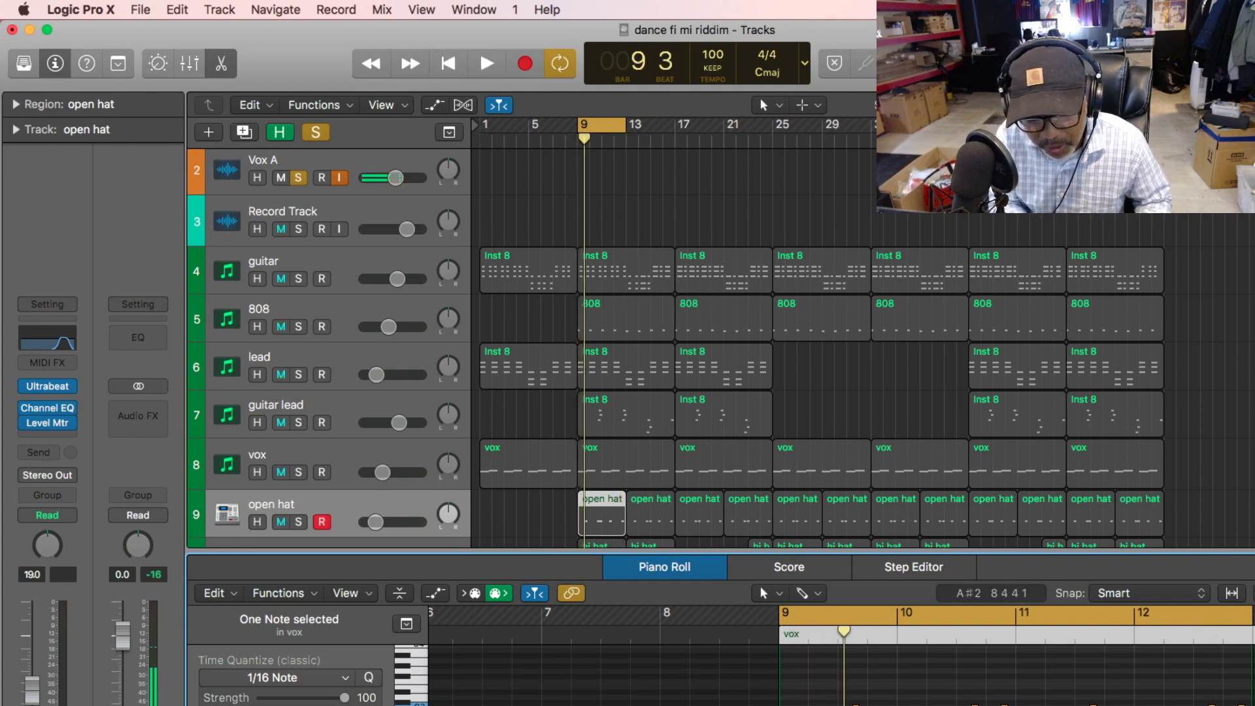
{"action": "left_click", "coordinate": [298, 521]}
{"action": "key", "text": "space"}
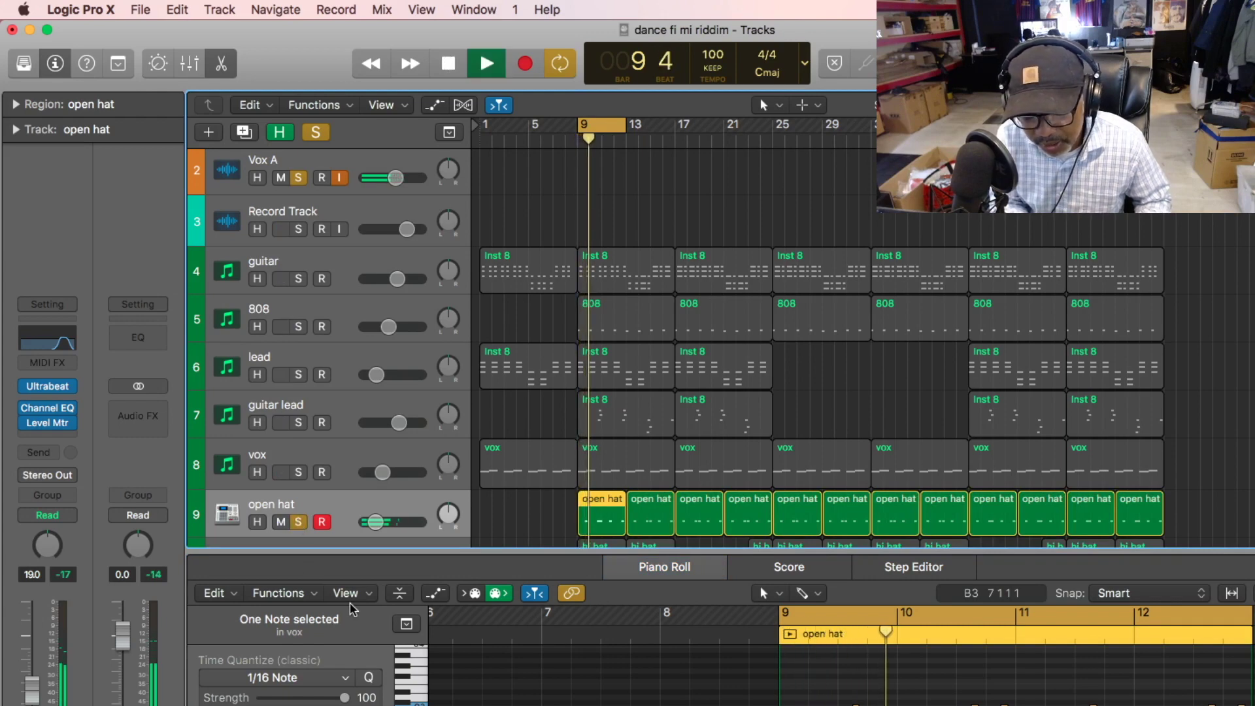
{"action": "left_click_drag", "start_coordinate": [377, 548], "coordinate": [378, 602]}
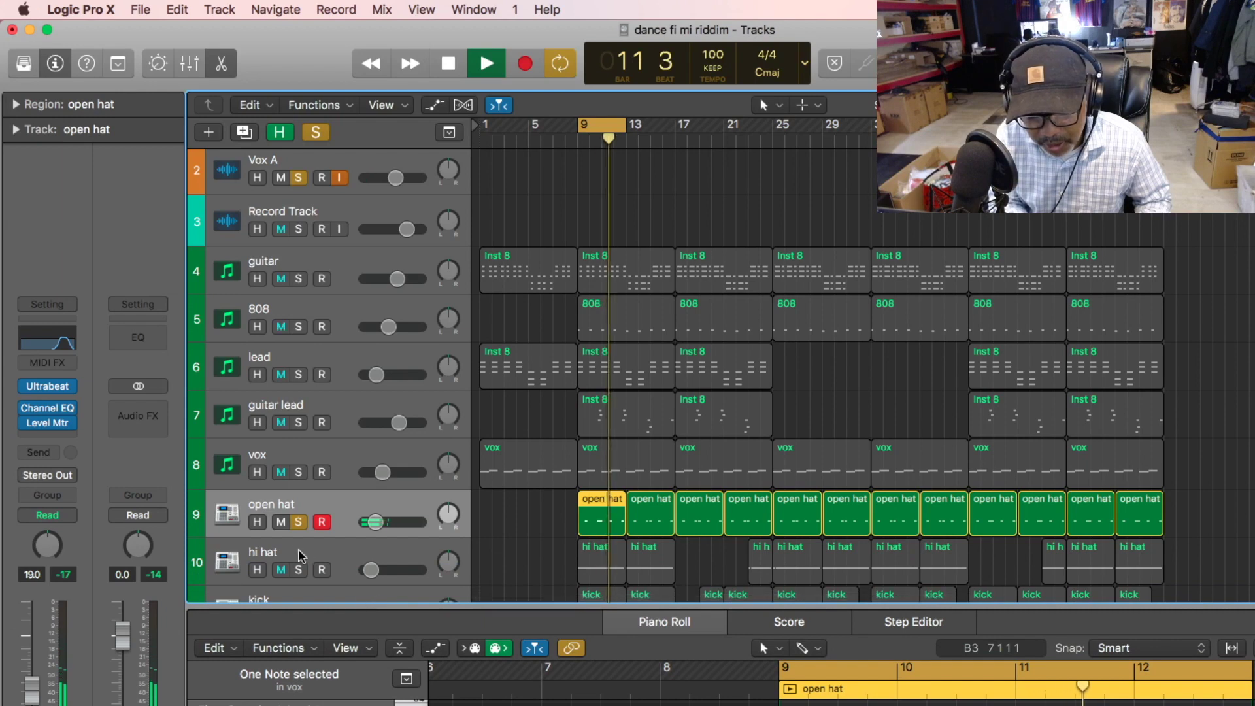
Move the solo from the open hat to the hi hat and on to the kick to audition each during playback.
{"action": "left_click", "coordinate": [298, 521]}
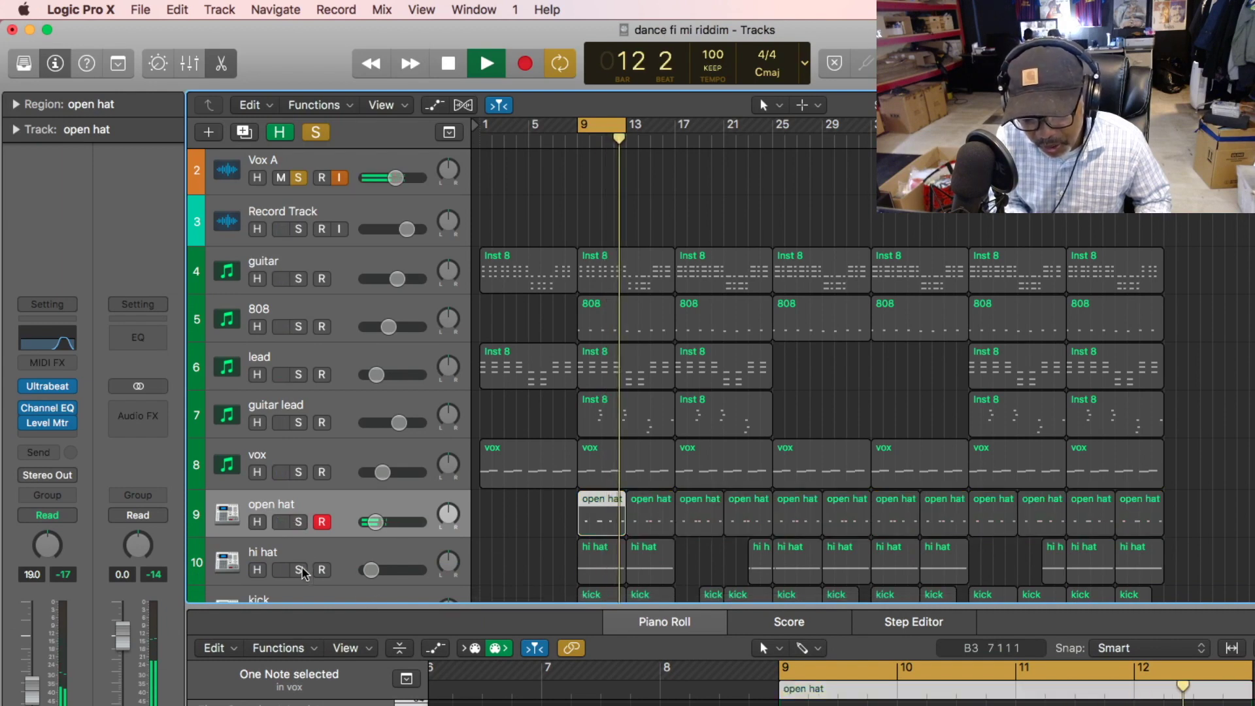
{"action": "left_click", "coordinate": [299, 569]}
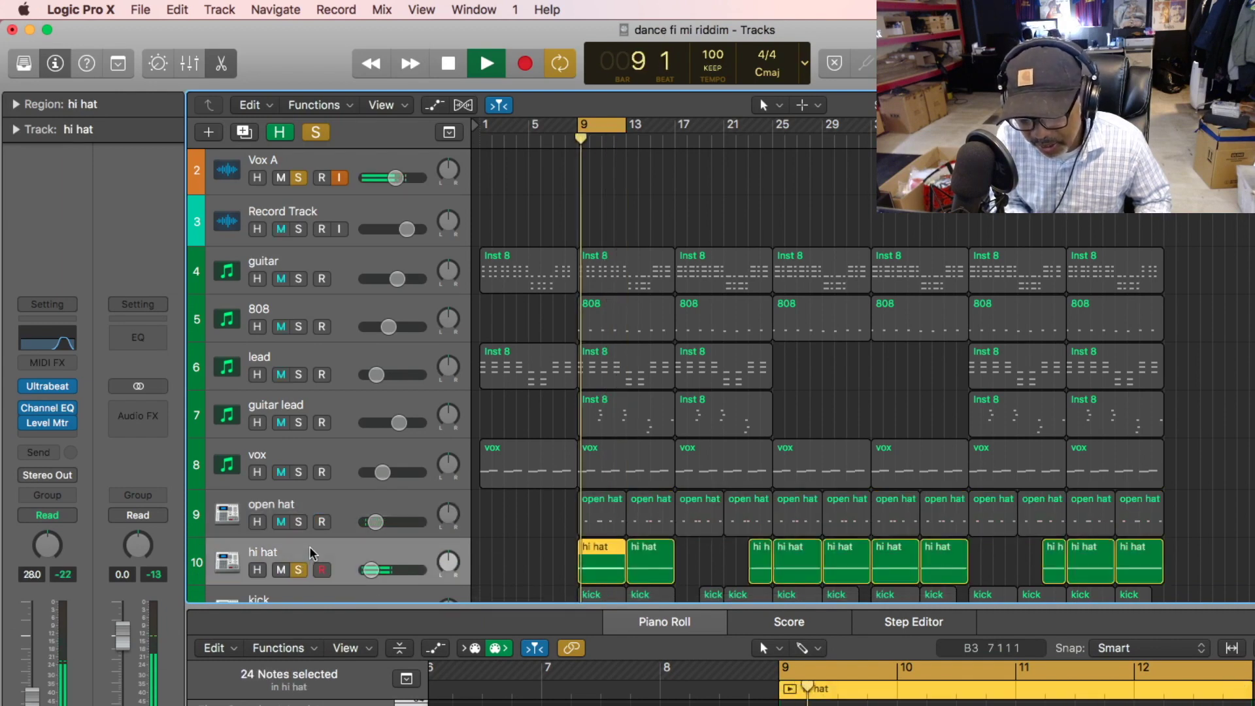
{"action": "left_click", "coordinate": [334, 596]}
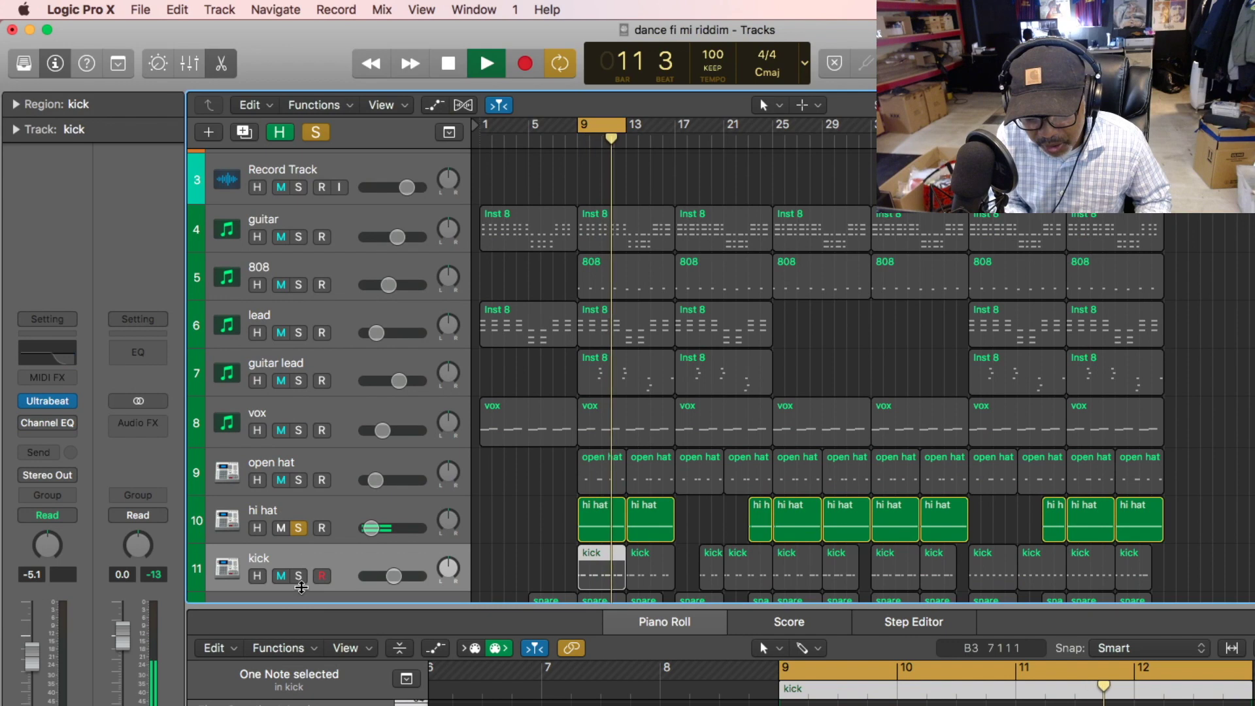
{"action": "left_click", "coordinate": [298, 576]}
{"action": "left_click", "coordinate": [299, 529]}
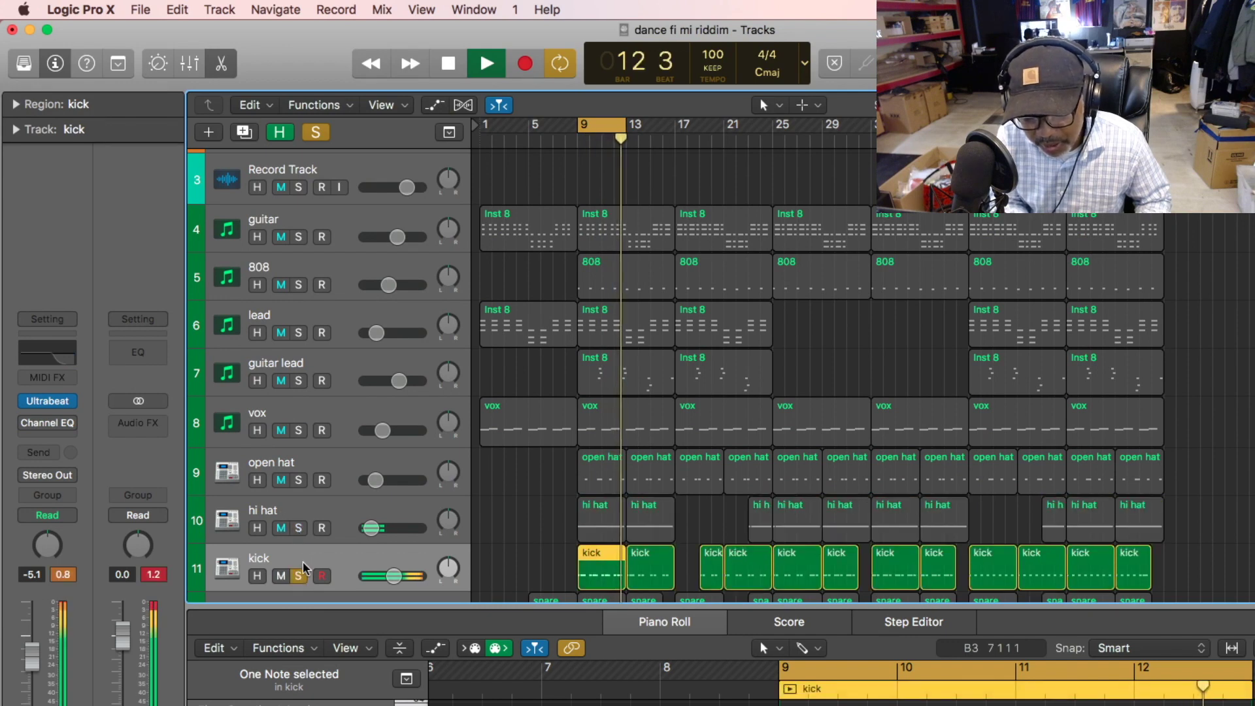
Audition the snare alone in place of the kick, stop playback, and clear the snare's solo.
{"action": "left_click", "coordinate": [320, 597]}
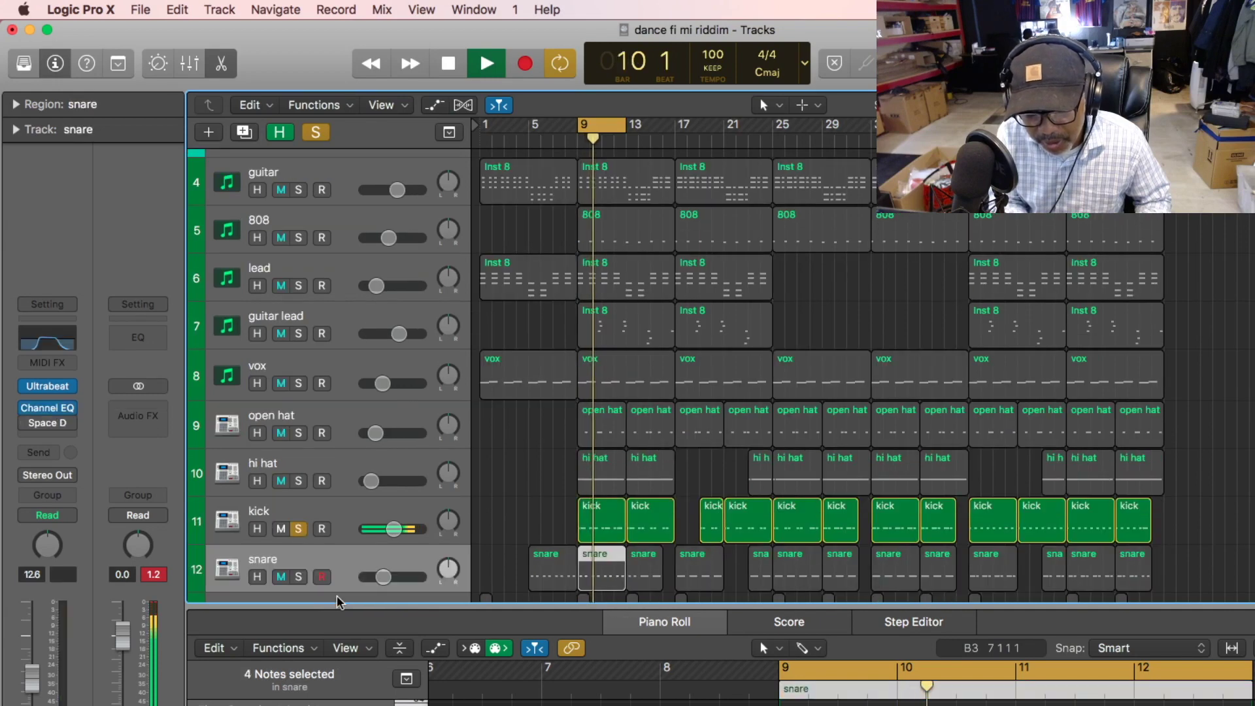
{"action": "left_click", "coordinate": [298, 576]}
{"action": "left_click", "coordinate": [299, 531]}
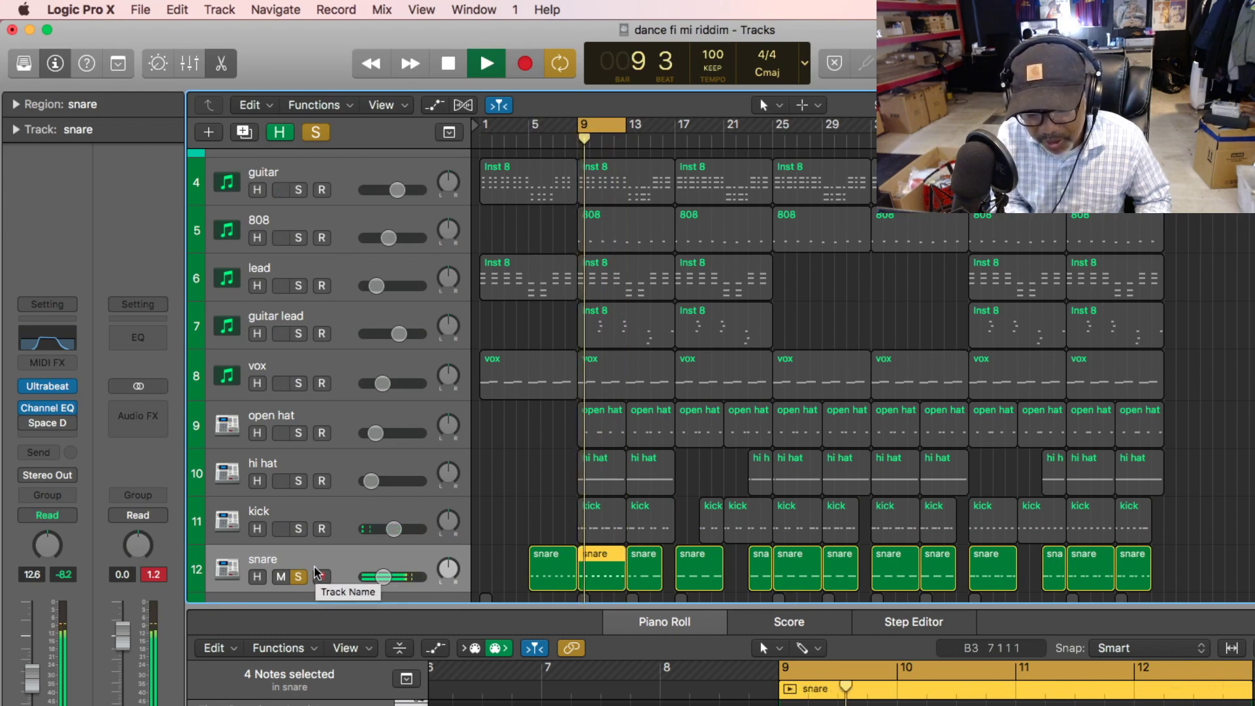
{"action": "left_click", "coordinate": [322, 576]}
{"action": "key", "text": "space"}
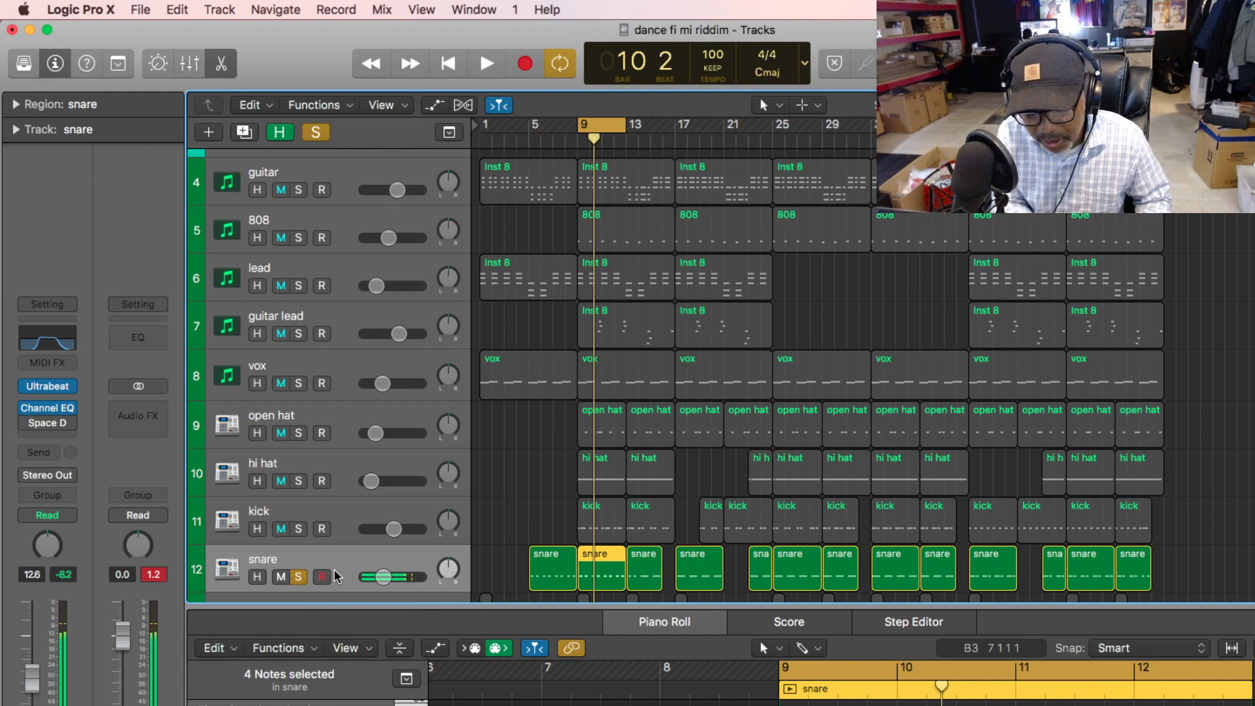
{"action": "left_click", "coordinate": [302, 577]}
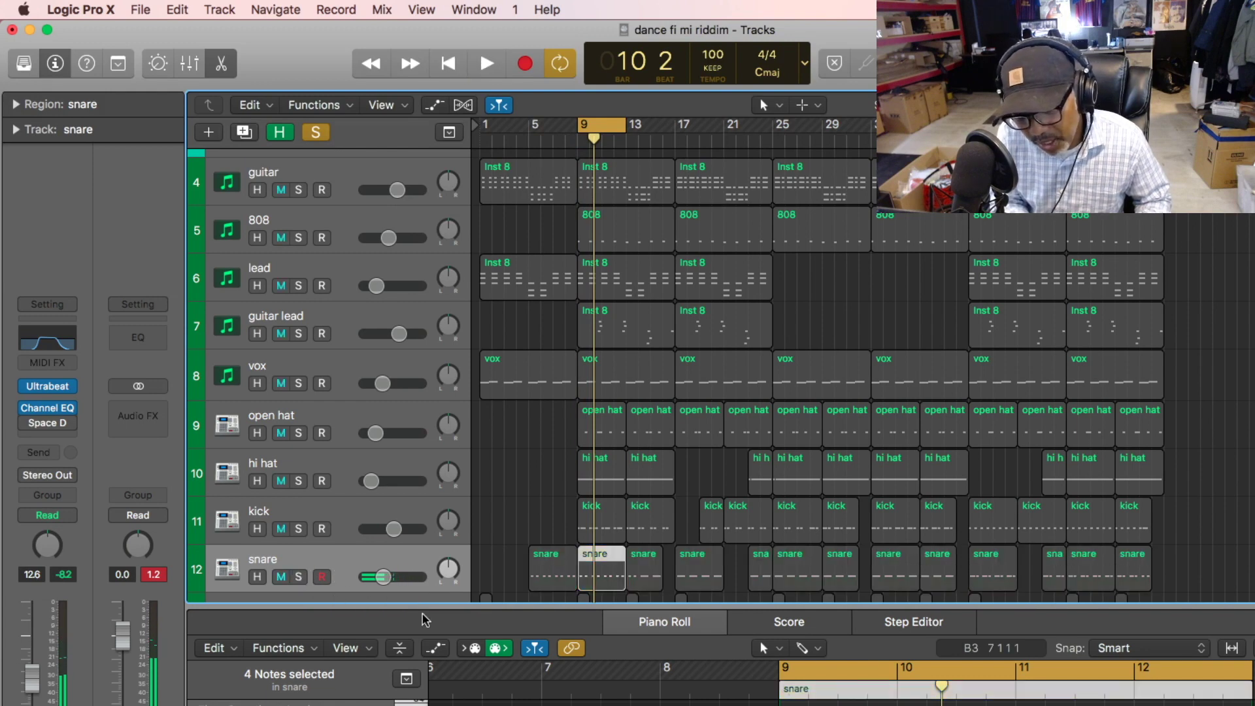
Hide the Piano Roll and extend the cycle range to start at bar 1 and run past bar 33.
{"action": "key", "text": "e"}
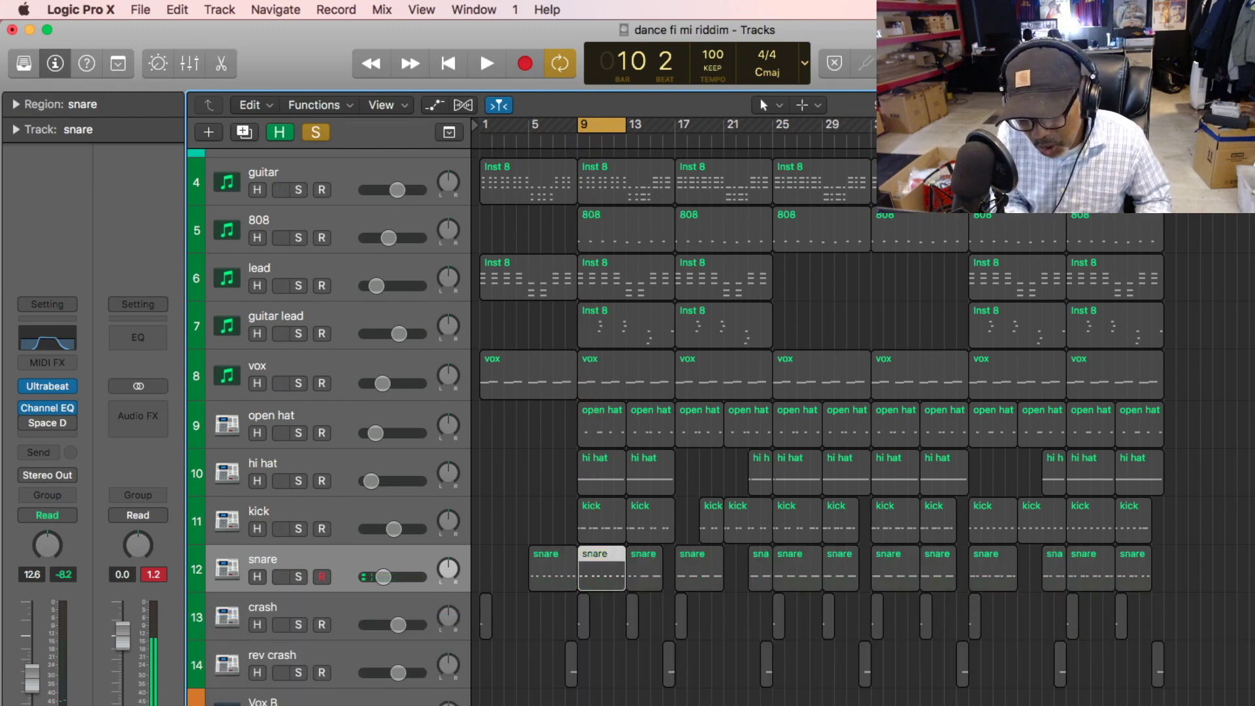
{"action": "left_click_drag", "start_coordinate": [533, 233], "coordinate": [516, 49]}
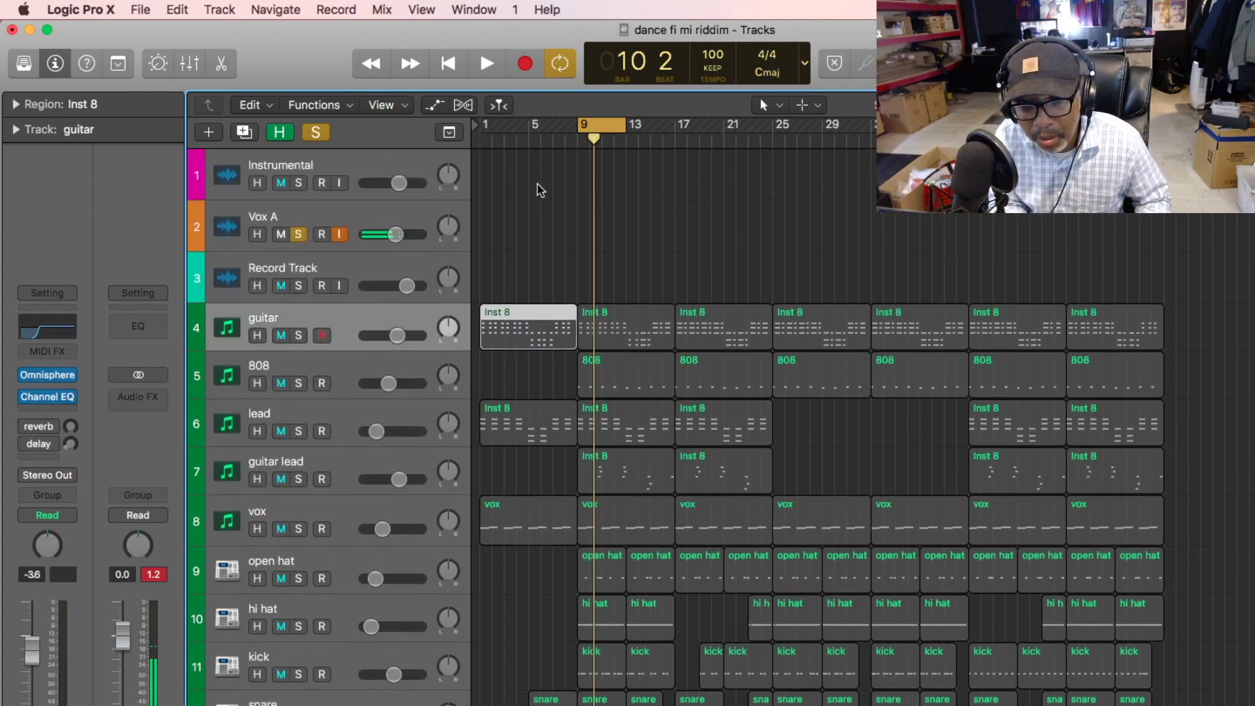
{"action": "left_click", "coordinate": [541, 209]}
{"action": "left_click_drag", "start_coordinate": [582, 125], "coordinate": [481, 126]}
{"action": "left_click_drag", "start_coordinate": [622, 131], "coordinate": [765, 251]}
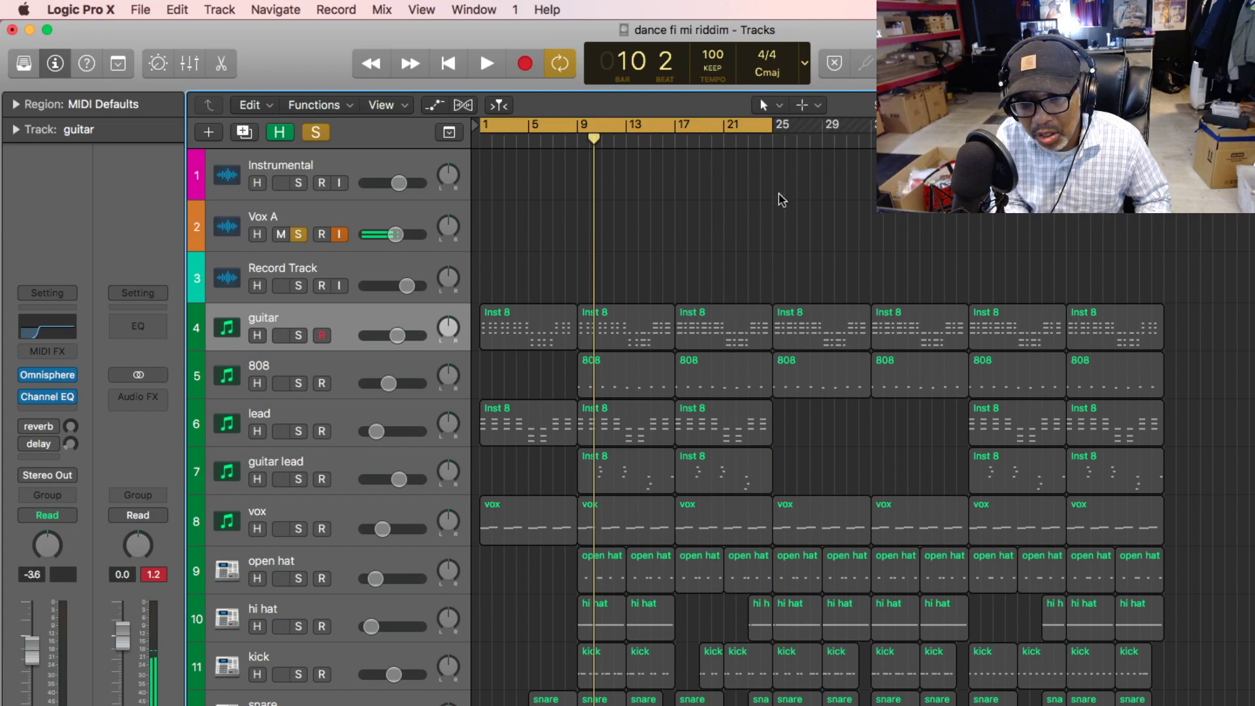
{"action": "left_click_drag", "start_coordinate": [768, 126], "coordinate": [963, 220]}
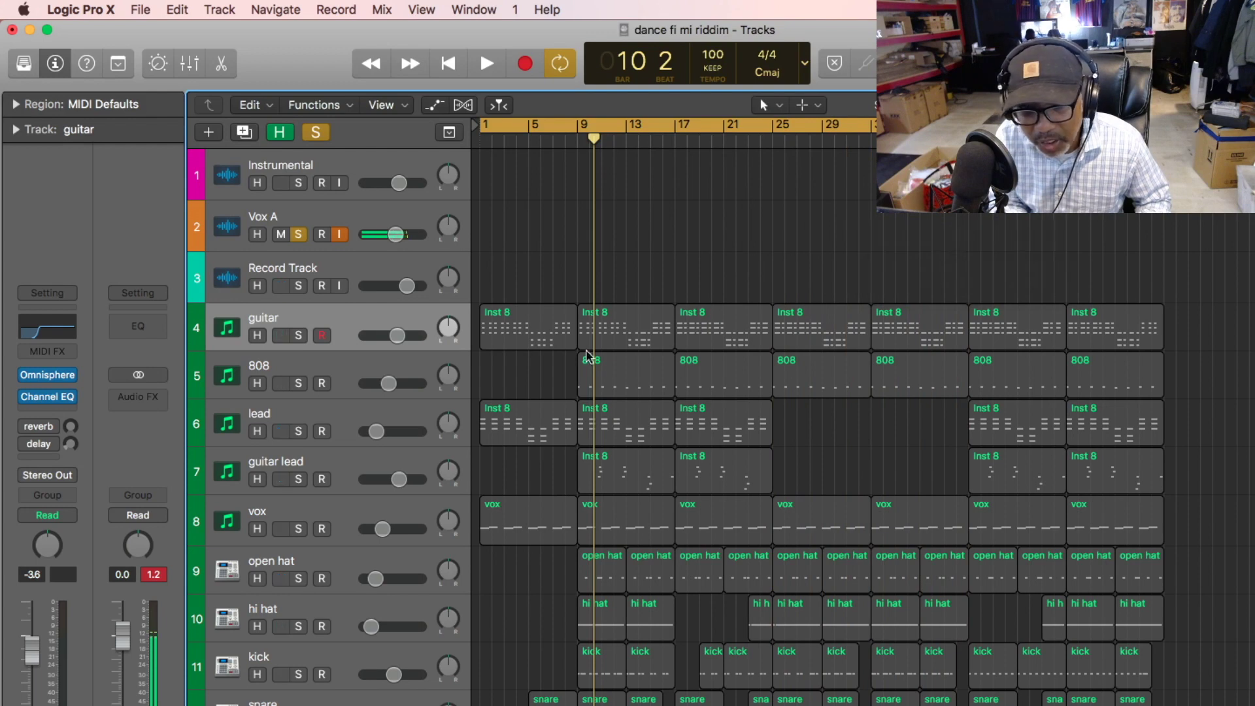
Clear the solo on the Vox A track and play the full arrangement with all tracks sounding.
{"action": "left_click", "coordinate": [298, 235]}
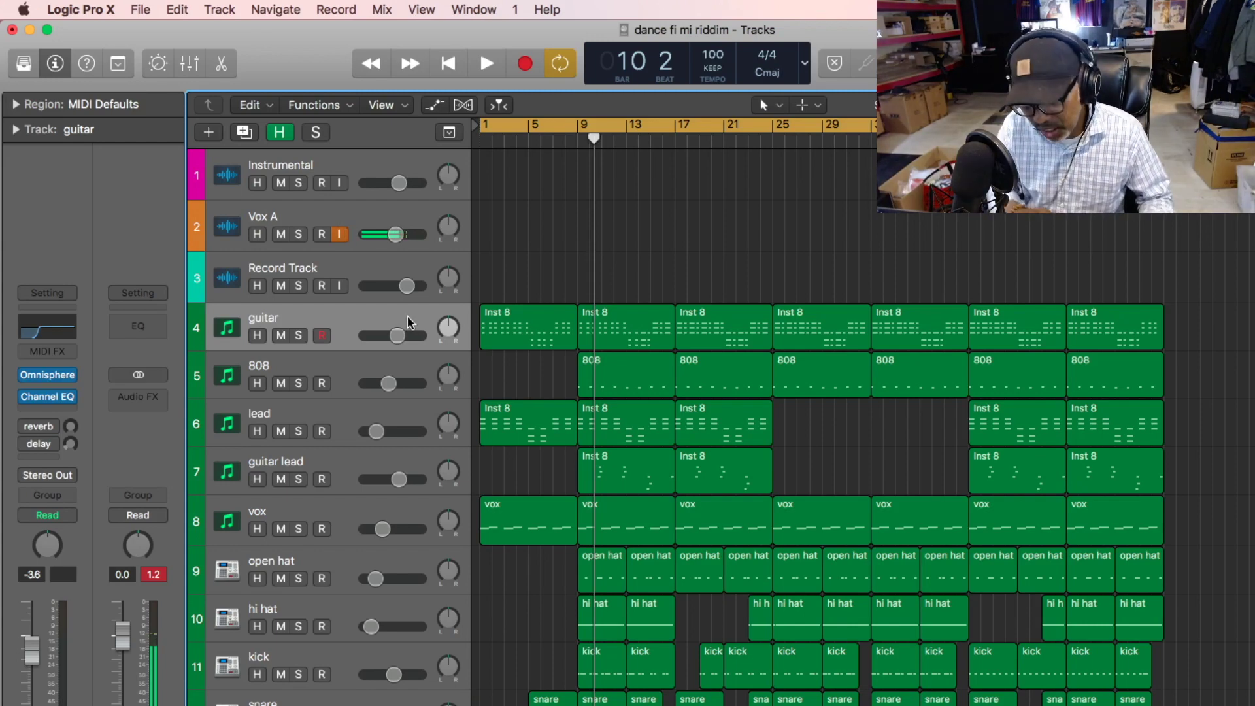
{"action": "key", "text": "space"}
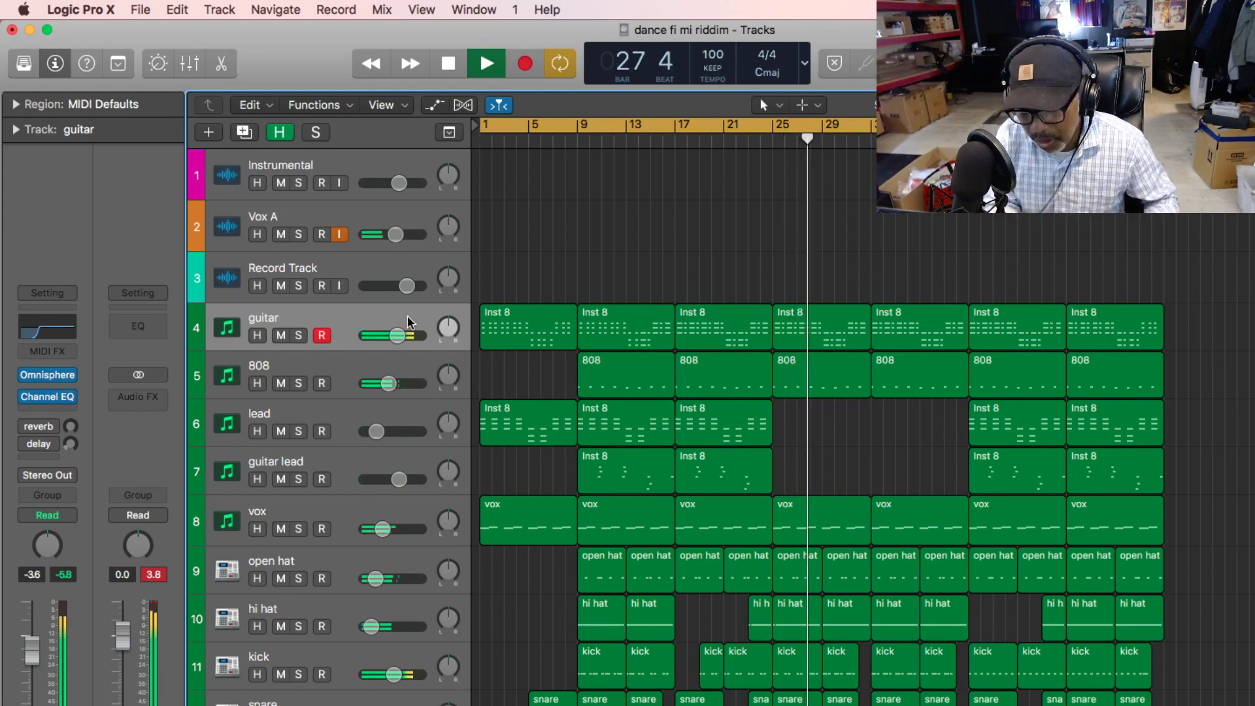
{"action": "key", "text": "space"}
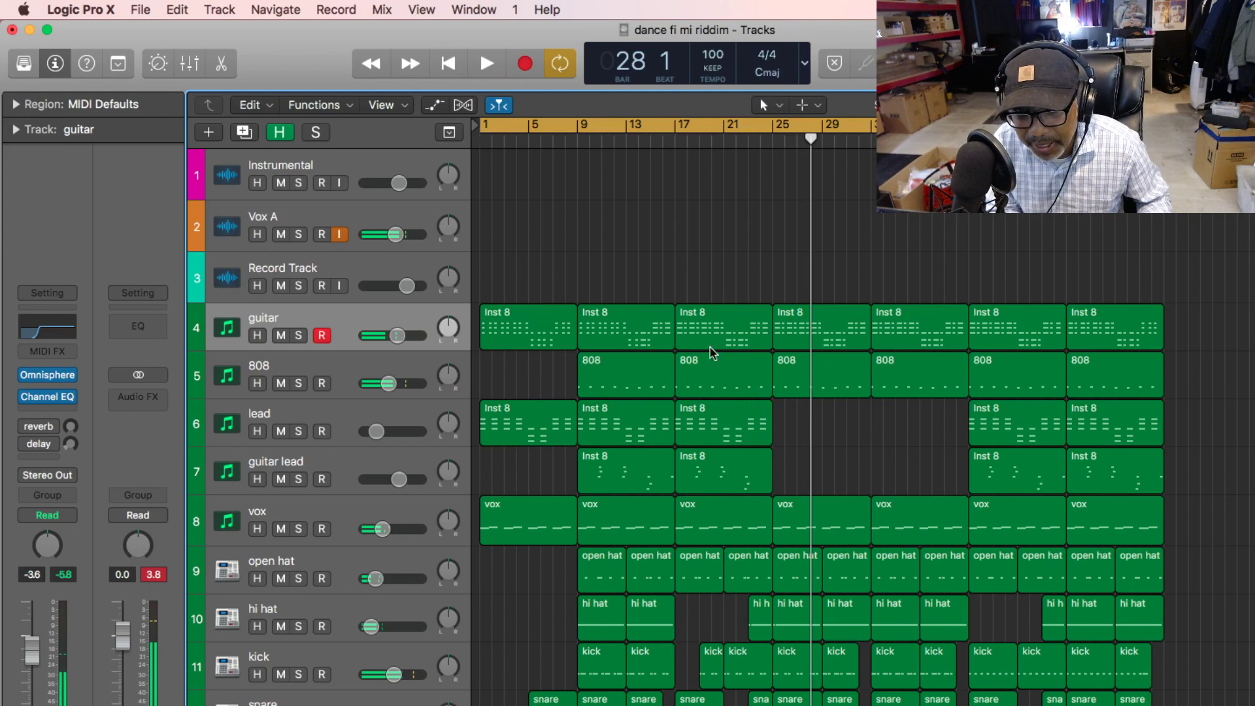
Delete all regions in bars 17 to 24 and fill the gap with copies of the regions from bars 25 to 32.
{"action": "left_click_drag", "start_coordinate": [685, 262], "coordinate": [751, 705]}
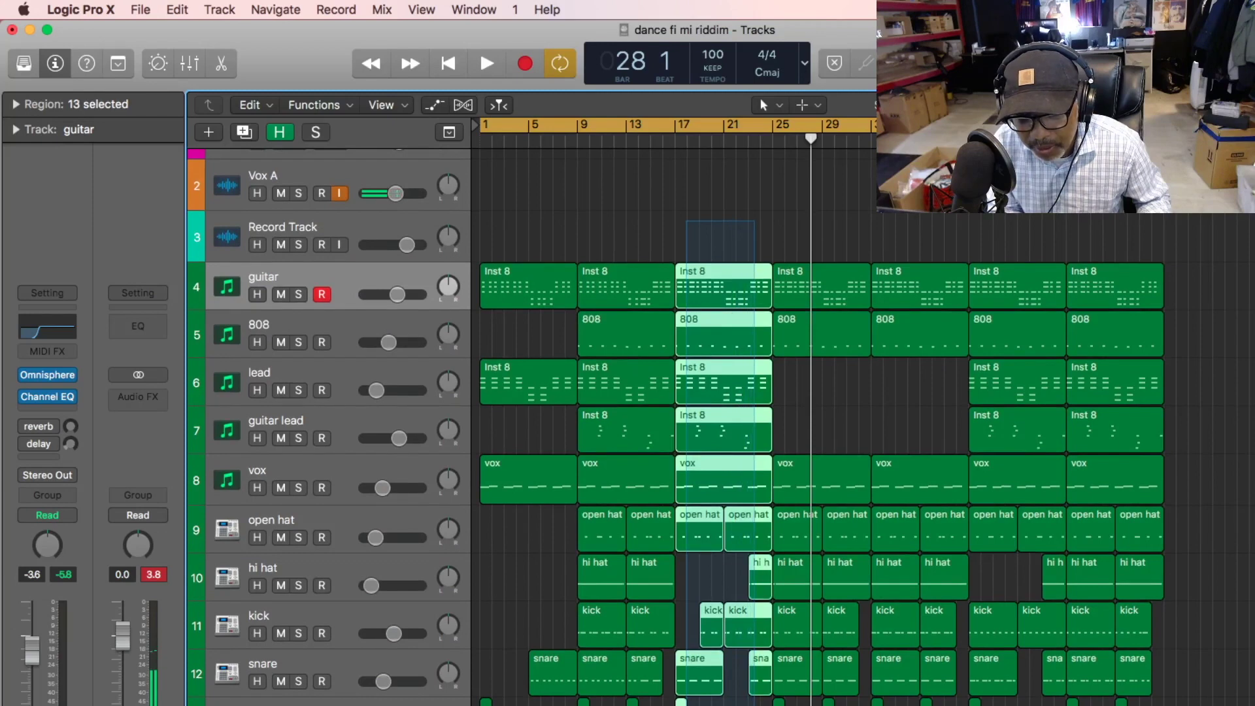
{"action": "left_click_drag", "start_coordinate": [755, 705], "coordinate": [756, 705]}
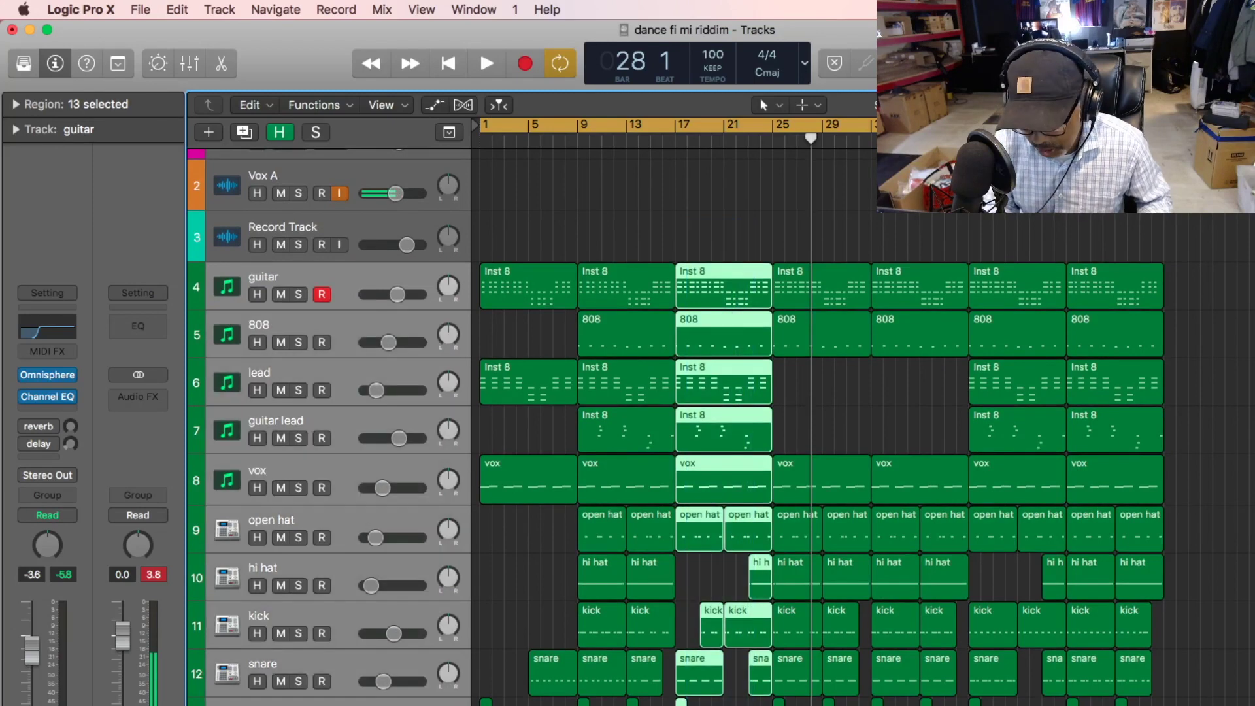
{"action": "key", "text": "Delete"}
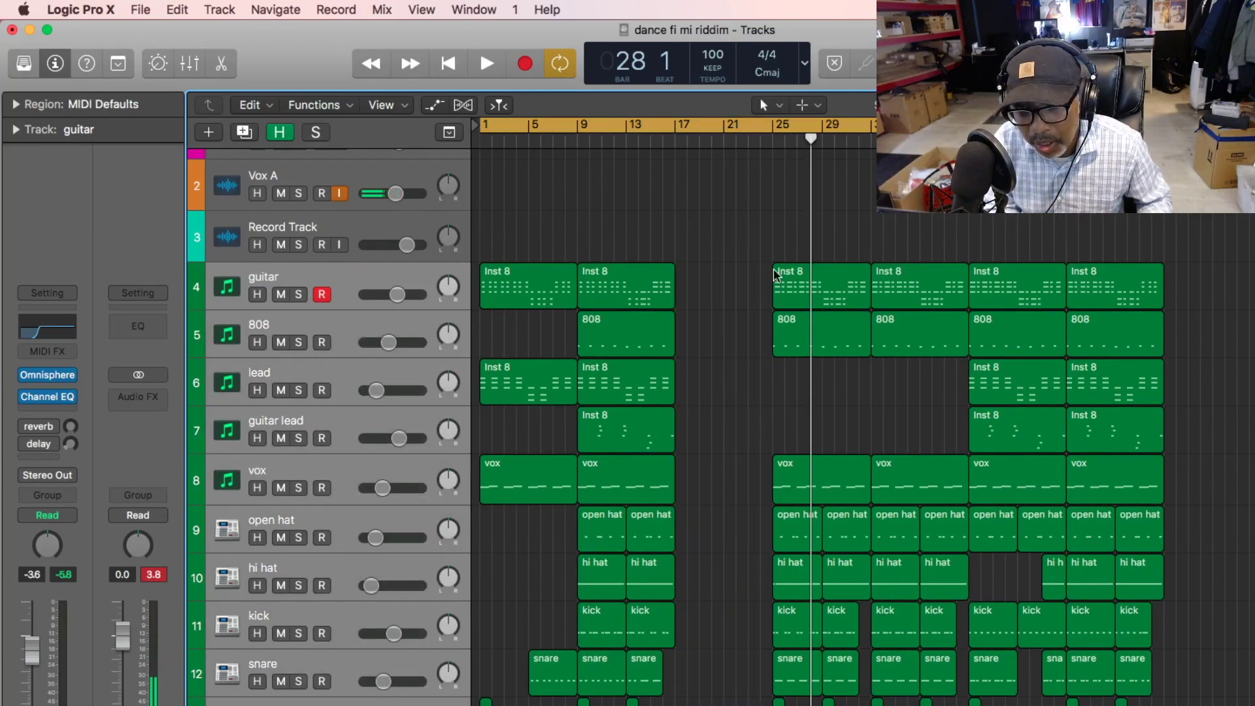
{"action": "left_click_drag", "start_coordinate": [775, 228], "coordinate": [831, 705]}
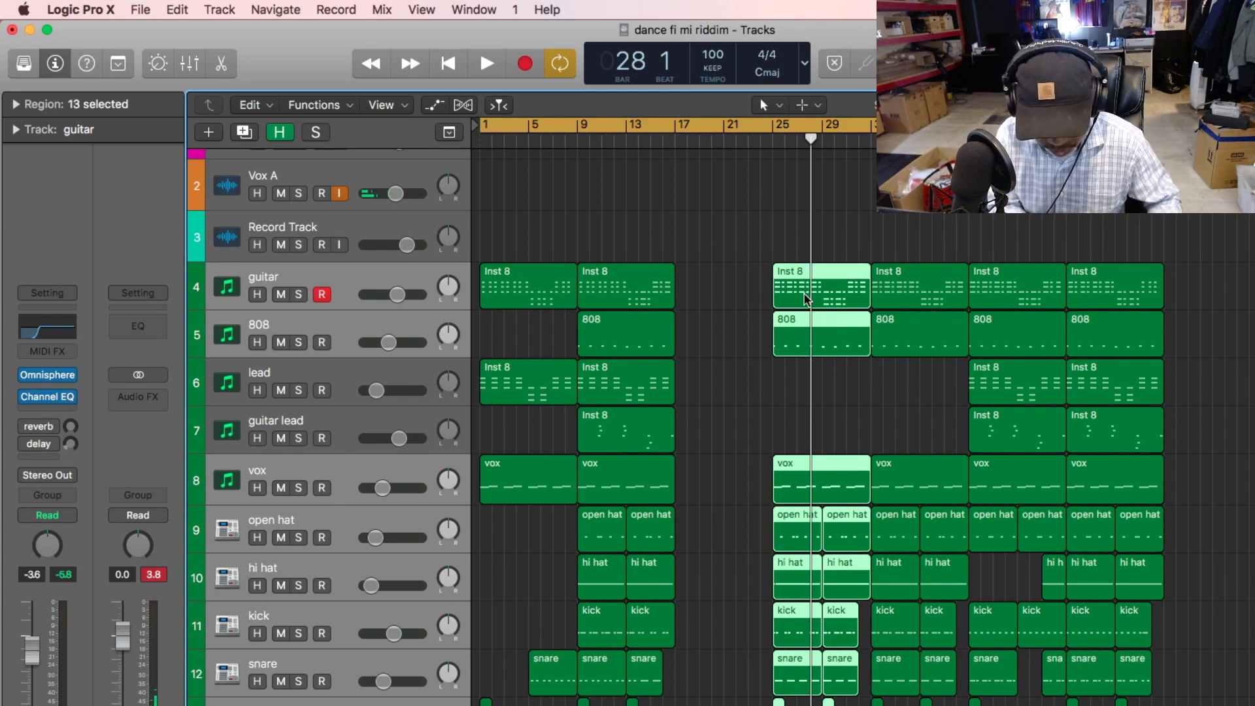
{"action": "left_click_drag", "start_coordinate": [806, 298], "coordinate": [709, 299]}
Finish copying the regions of bars 25 to 32 into bars 17 to 24, and shorten the cycle range to end at bar 25.
{"action": "left_click_drag", "start_coordinate": [816, 219], "coordinate": [849, 686]}
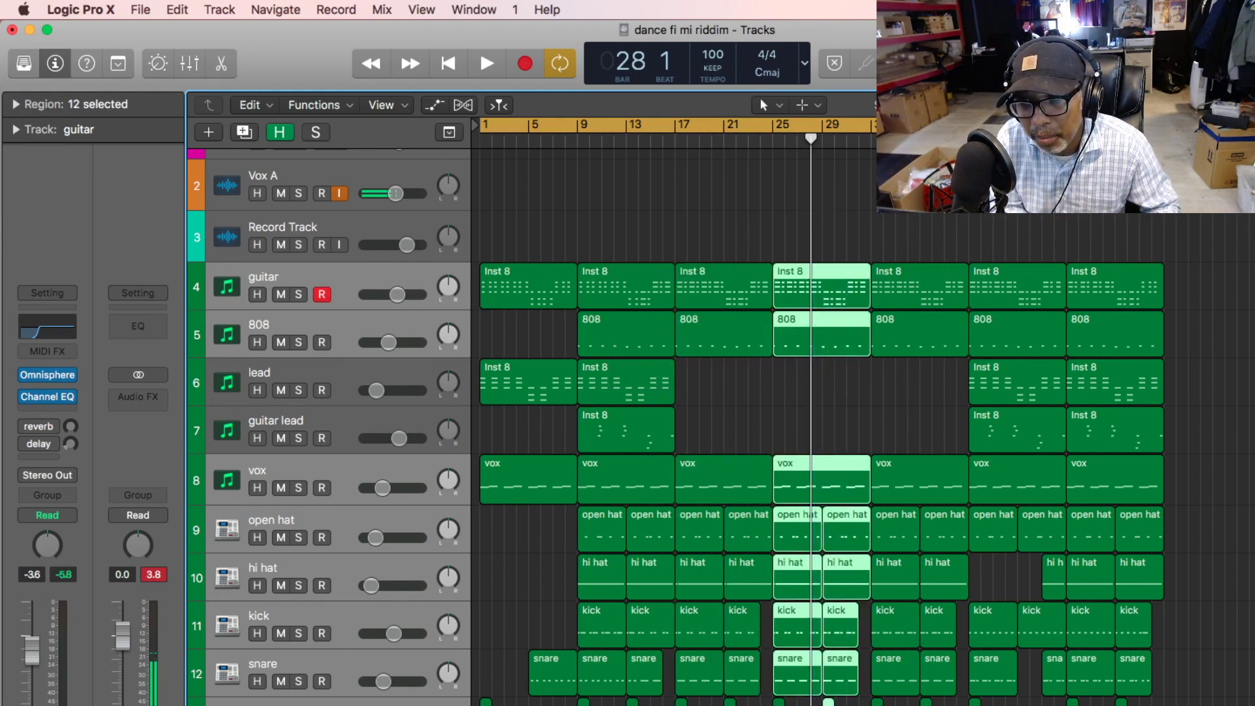
{"action": "left_click_drag", "start_coordinate": [970, 124], "coordinate": [773, 221]}
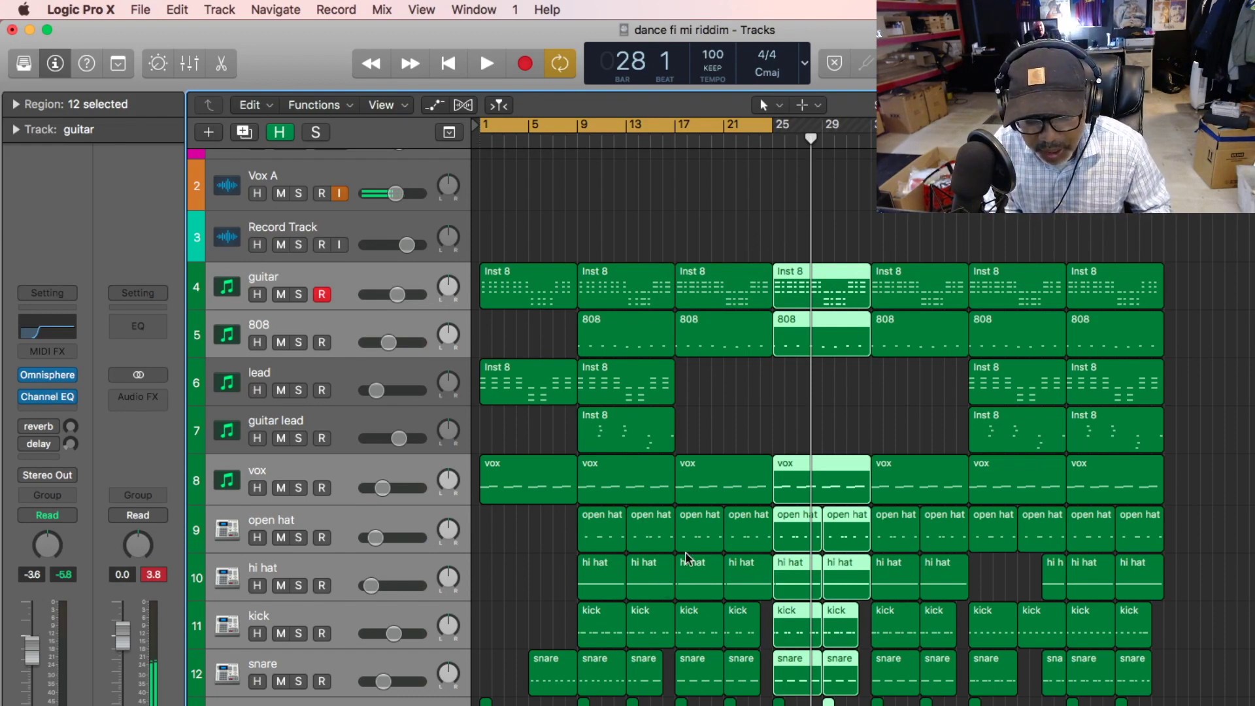
{"action": "left_click", "coordinate": [713, 427]}
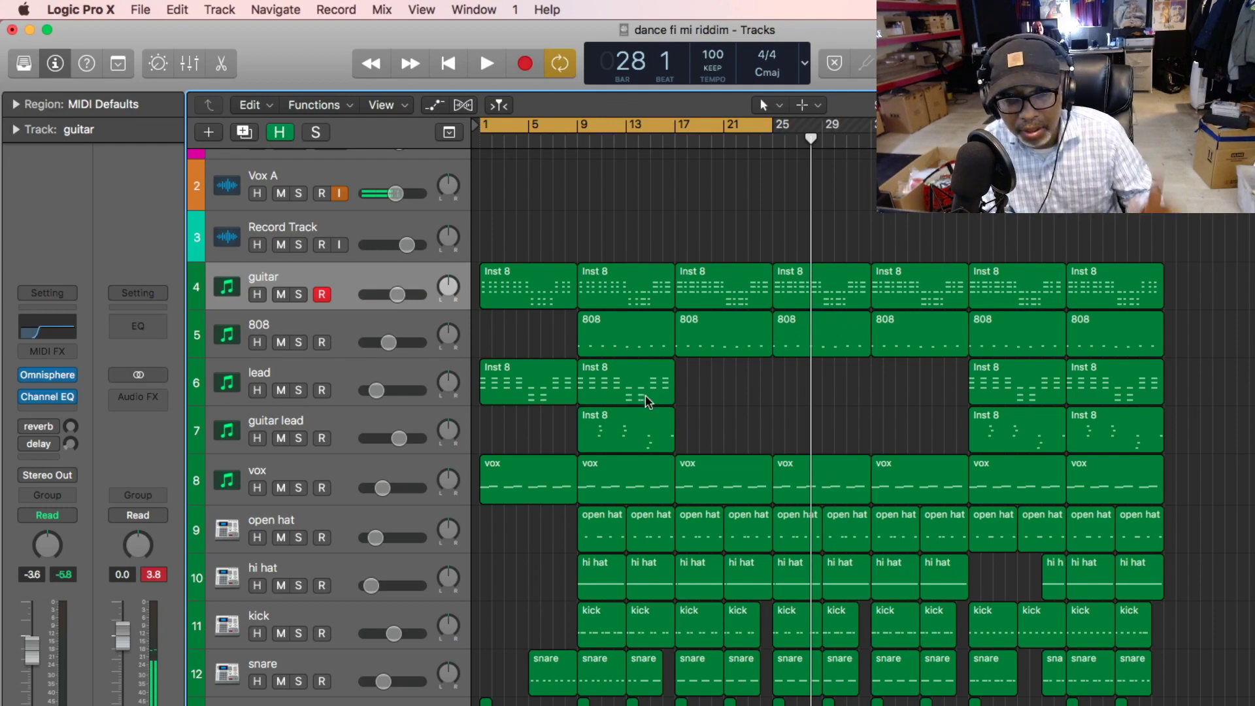
On Vox A, switch on RVox, DirMix and the Bus 6 and Bus 7 sends, and activate the effects on both buses.
{"action": "left_click", "coordinate": [353, 174]}
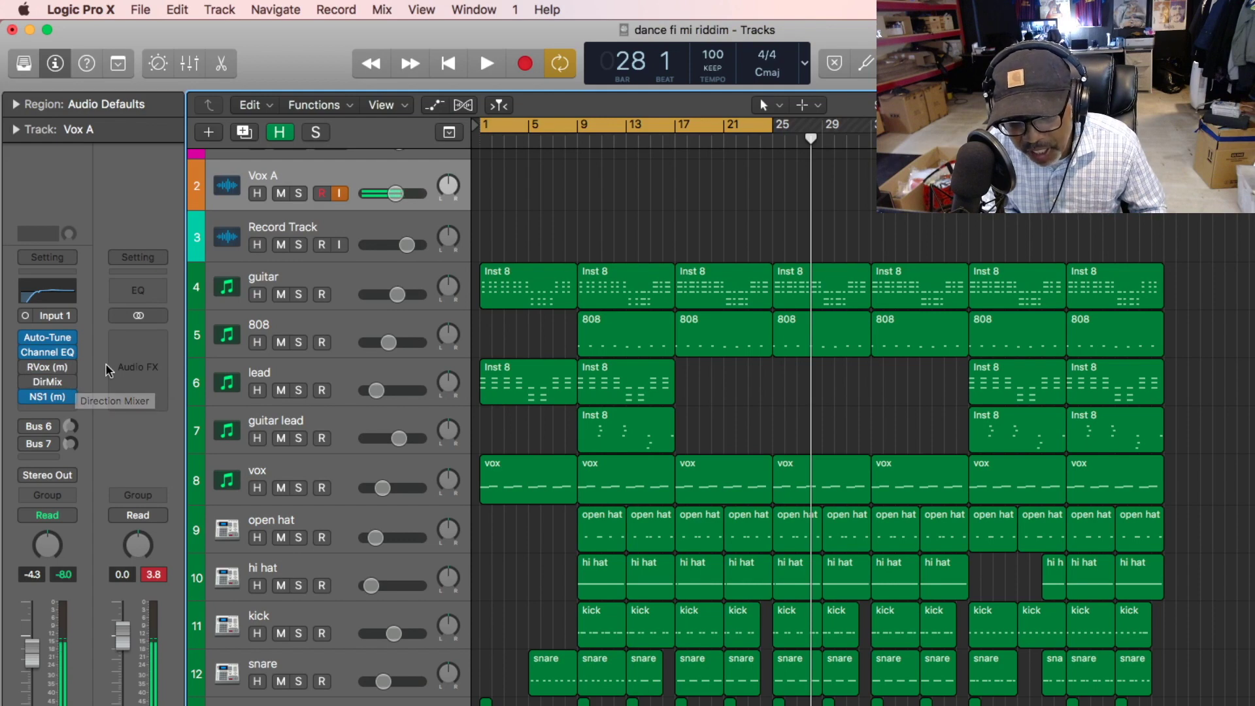
{"action": "left_click", "coordinate": [27, 368]}
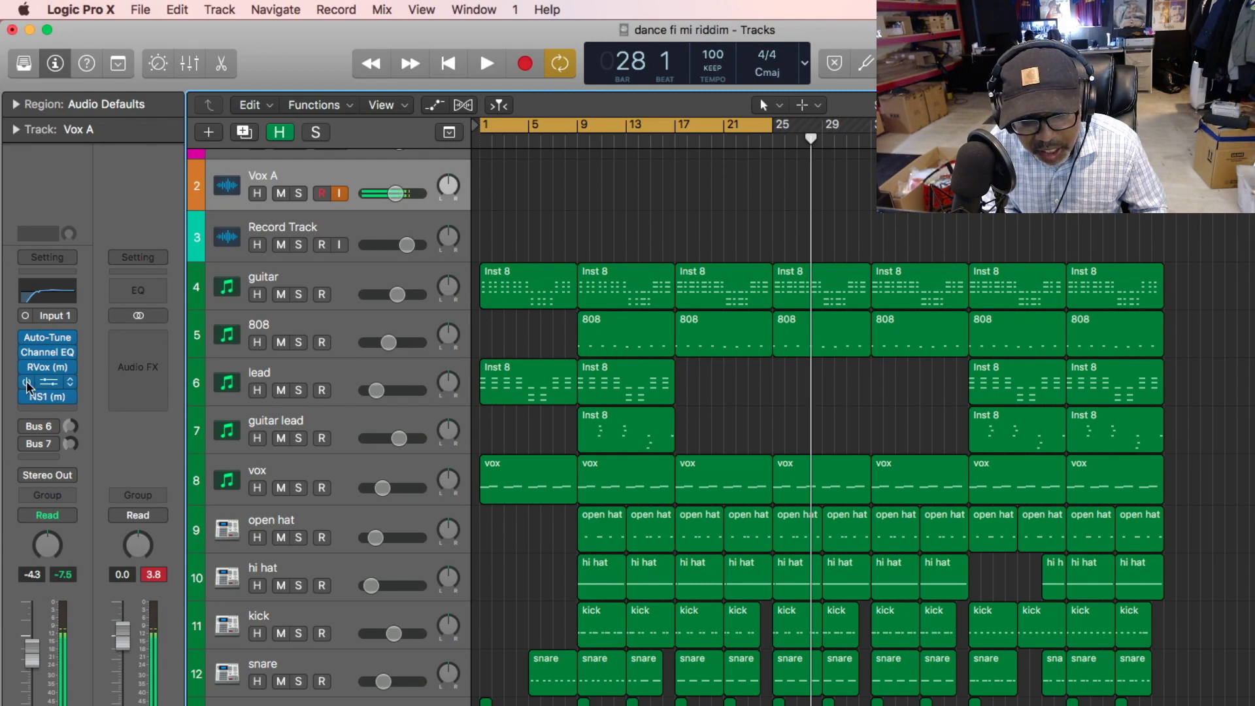
{"action": "left_click", "coordinate": [41, 429]}
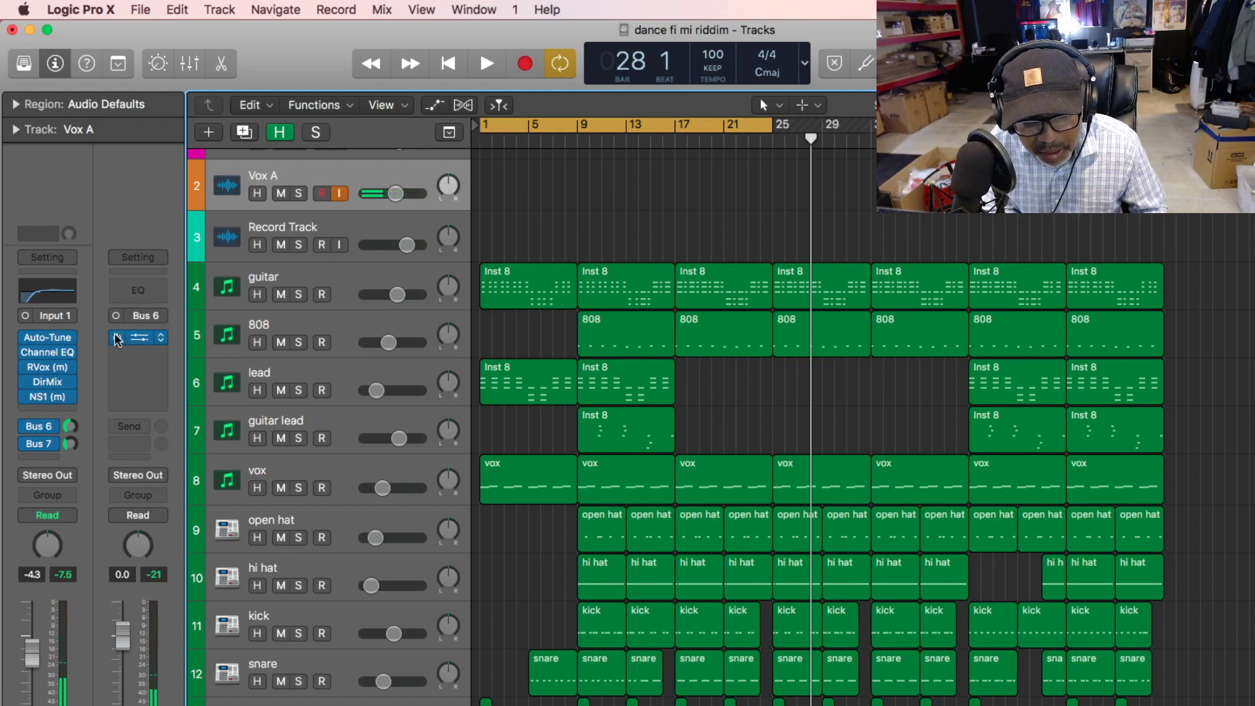
{"action": "left_click", "coordinate": [38, 446]}
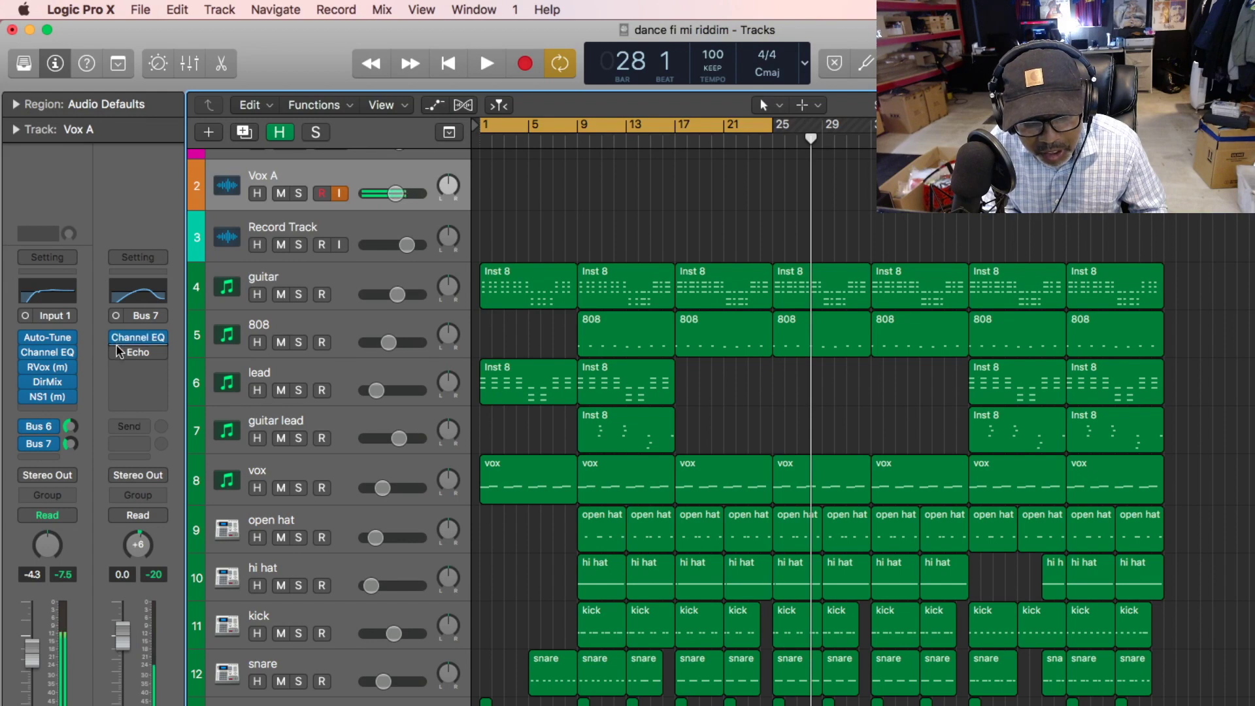
Lower the Vox A volume to about -11.8 dB while playing the arrangement from bar 1 through bar 16.
{"action": "left_click_drag", "start_coordinate": [395, 193], "coordinate": [390, 193]}
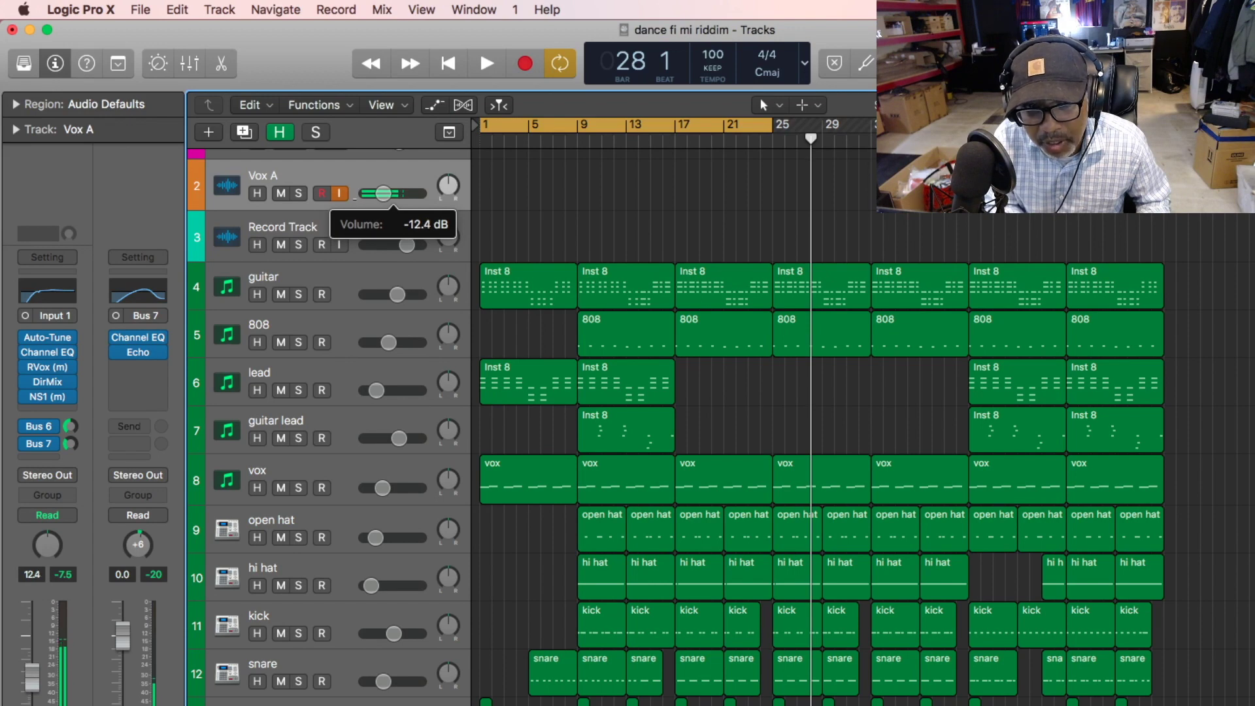
{"action": "left_click_drag", "start_coordinate": [383, 193], "coordinate": [383, 193]}
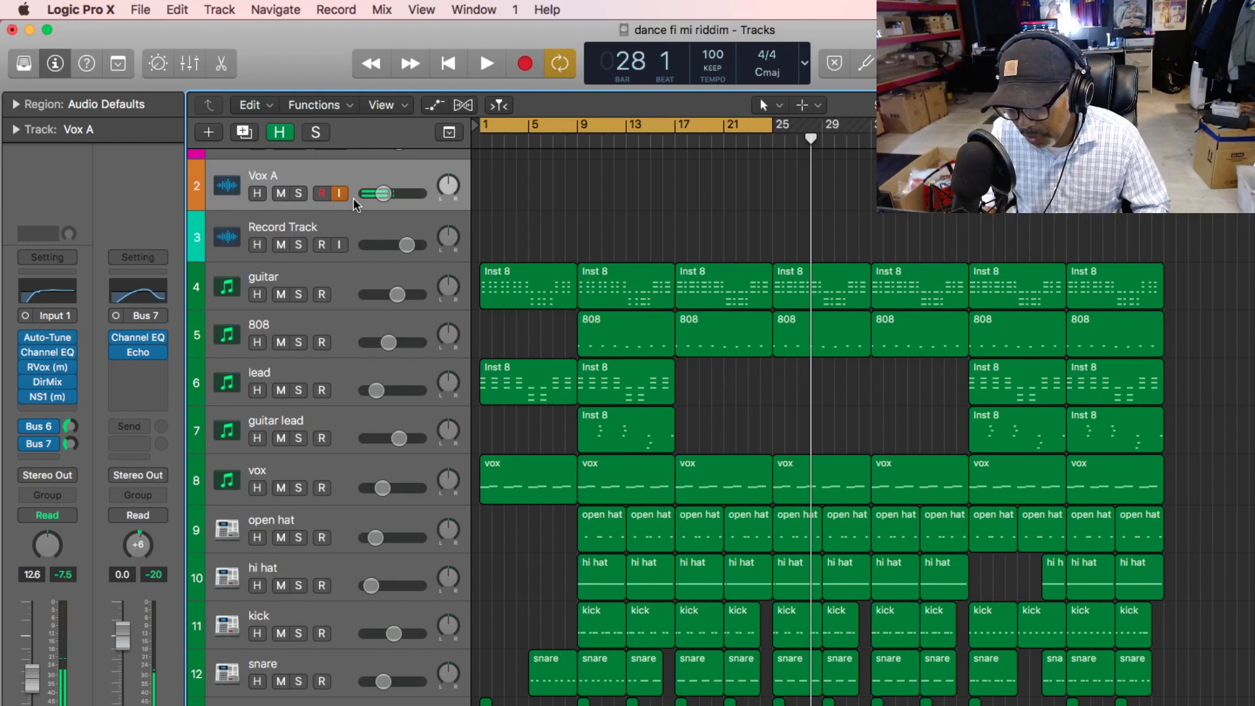
{"action": "key", "text": "Return"}
{"action": "key", "text": "space"}
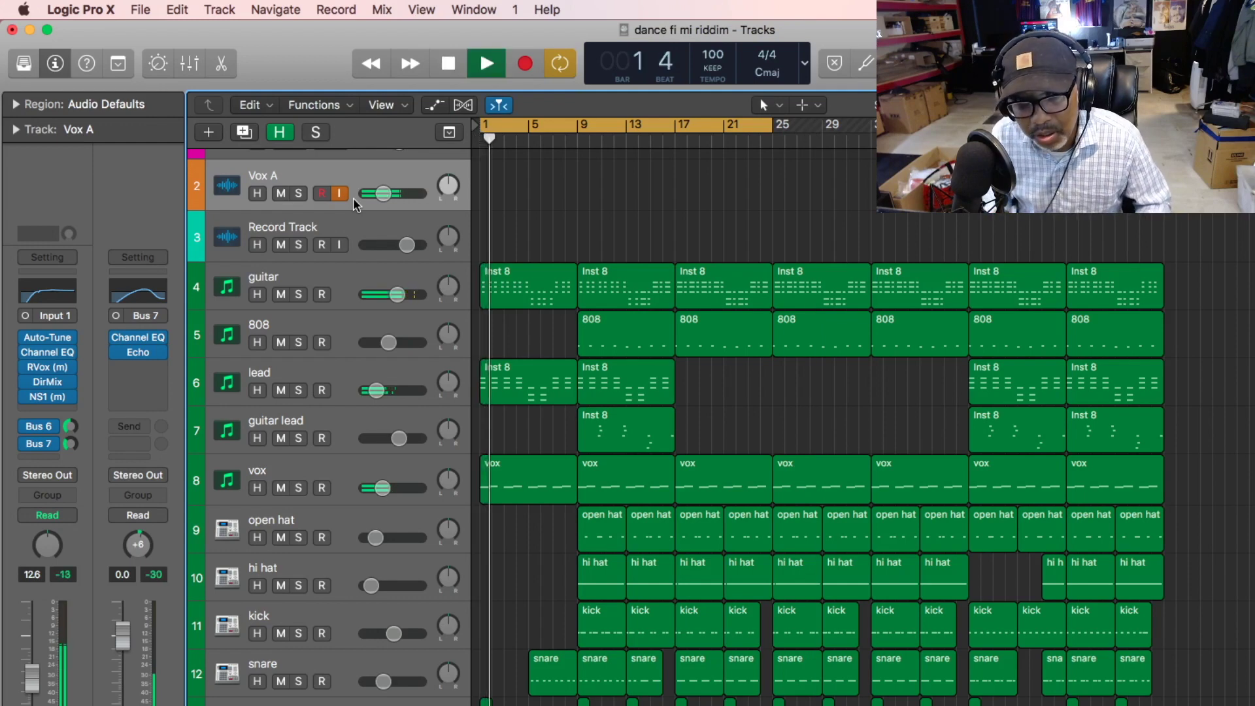
{"action": "left_click_drag", "start_coordinate": [383, 193], "coordinate": [384, 194]}
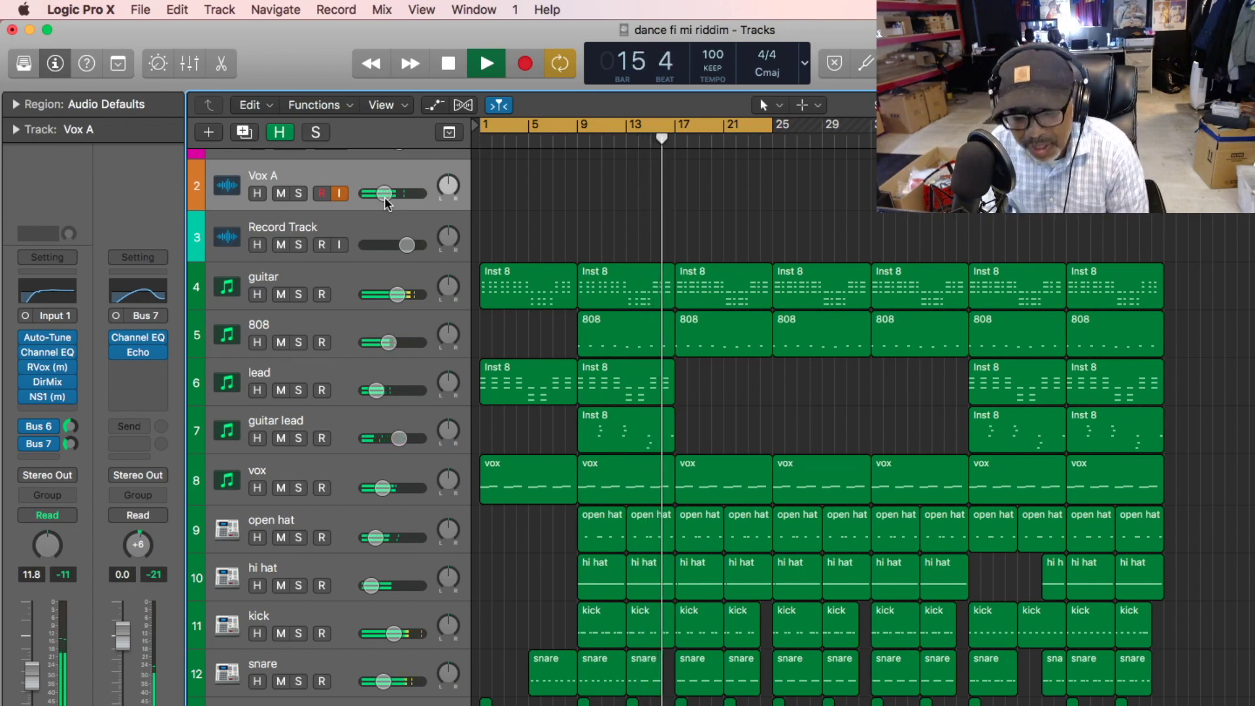
{"action": "key", "text": "space"}
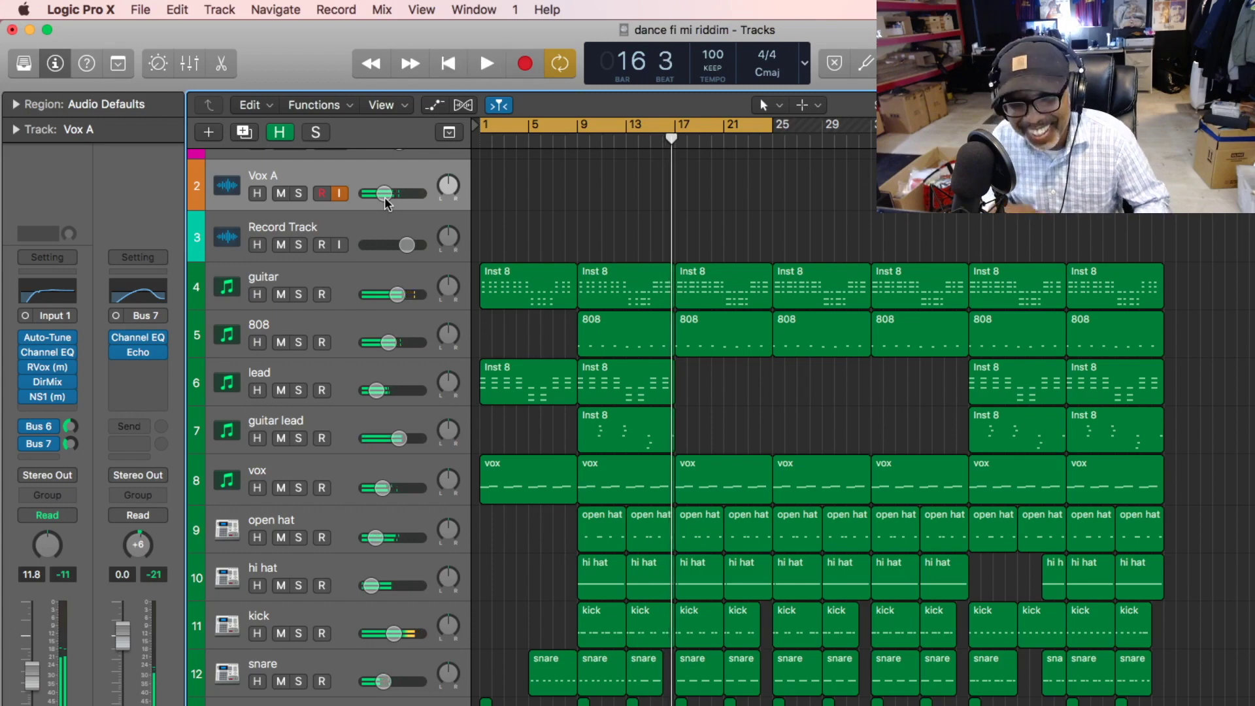
Record a vocal take on Vox A from bar 1 to bar 17, with its volume at about -12 dB.
{"action": "left_click", "coordinate": [323, 198]}
{"action": "key", "text": "r"}
{"action": "left_click_drag", "start_coordinate": [407, 193], "coordinate": [383, 193]}
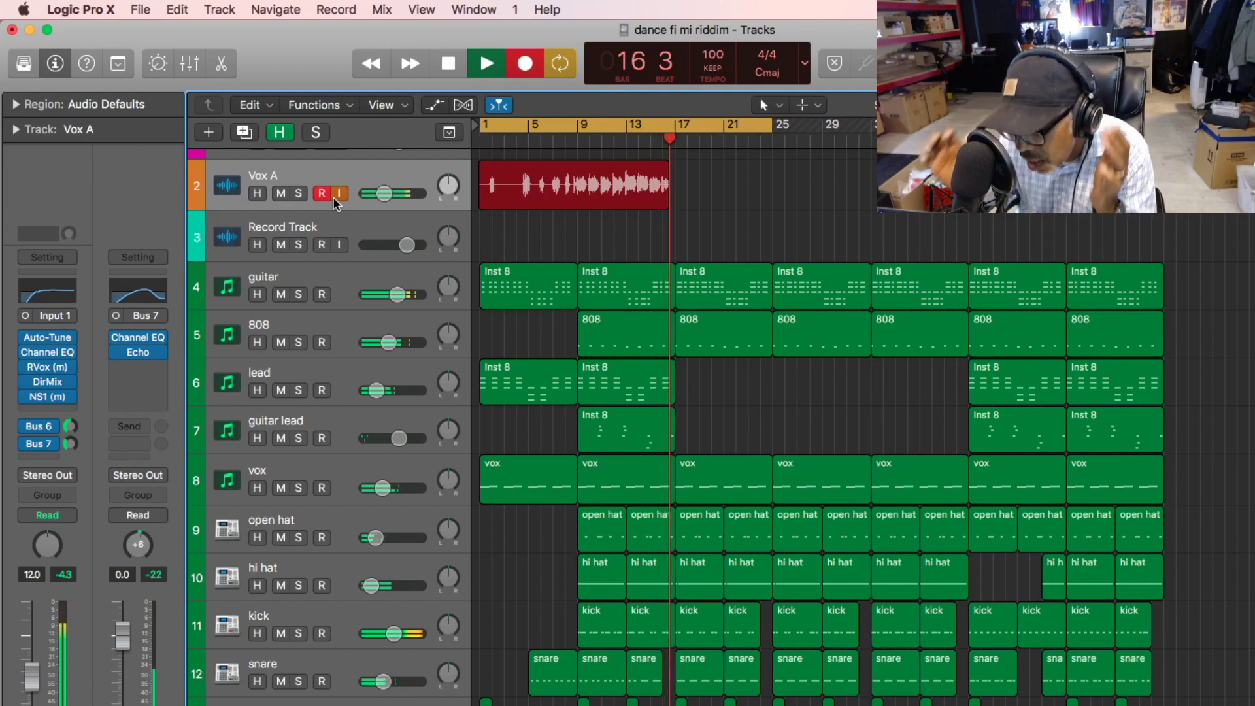
{"action": "key", "text": "space"}
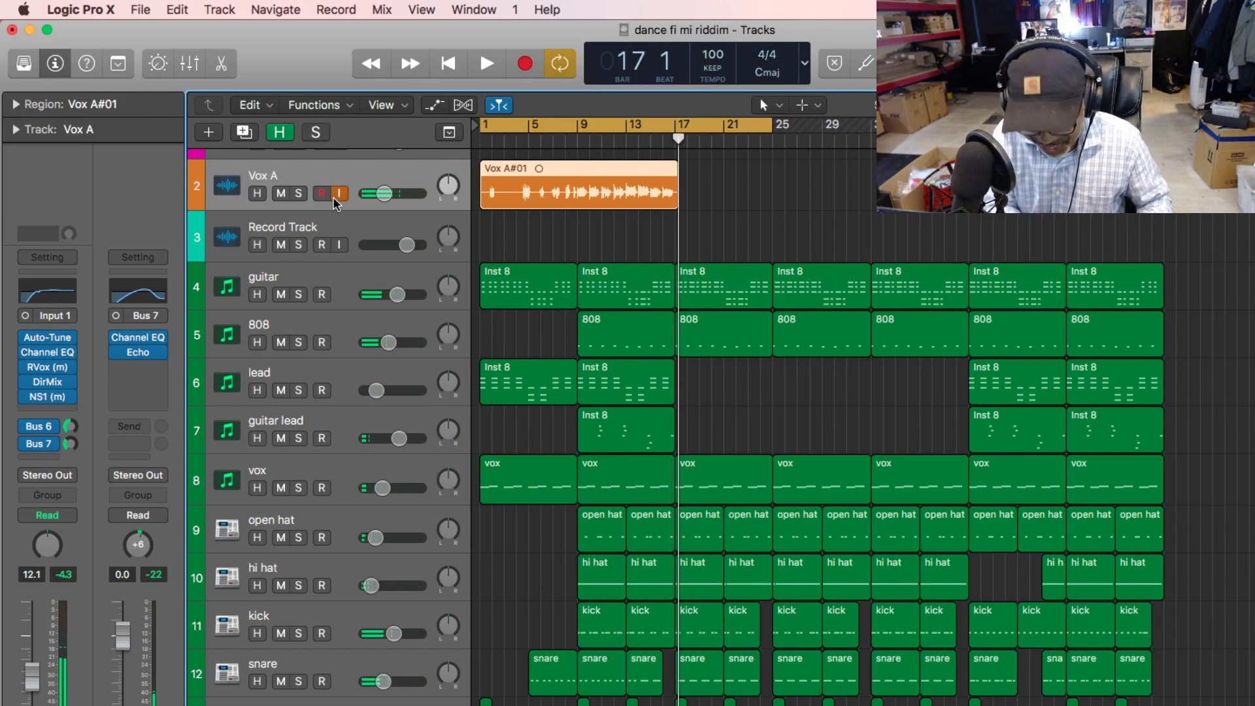
Play back the recorded Vox A take from bar 1 through bar 16.
{"action": "key", "text": "Return"}
{"action": "key", "text": "space"}
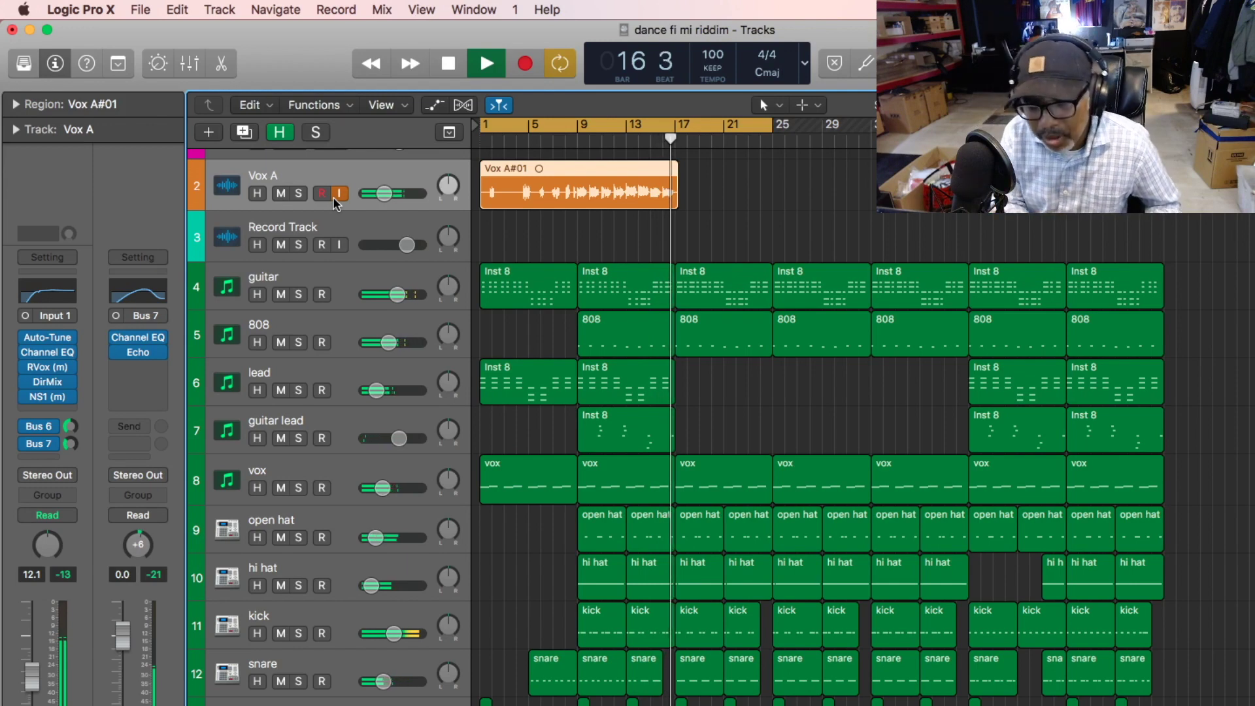
{"action": "key", "text": "space"}
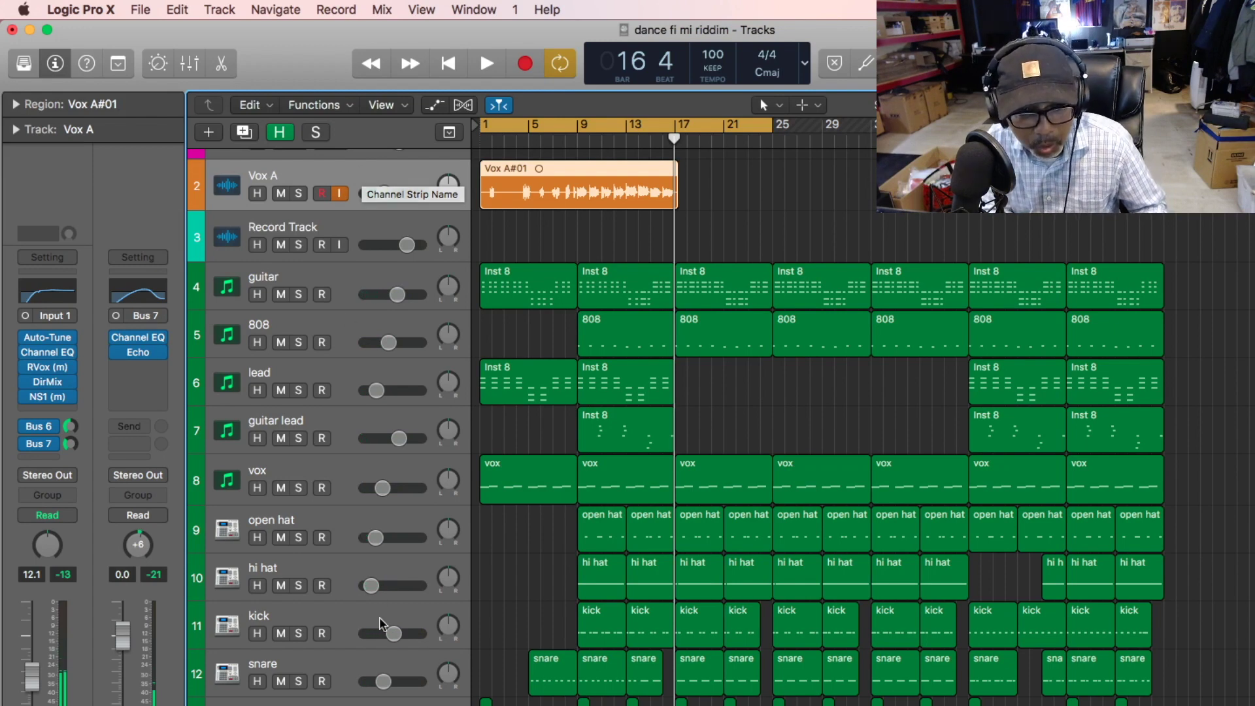
Move the Vox B track up from below rev crash to directly beneath Vox A.
{"action": "left_click", "coordinate": [501, 684]}
{"action": "scroll", "coordinate": [501, 684], "scroll_direction": "down", "scroll_amount": 5}
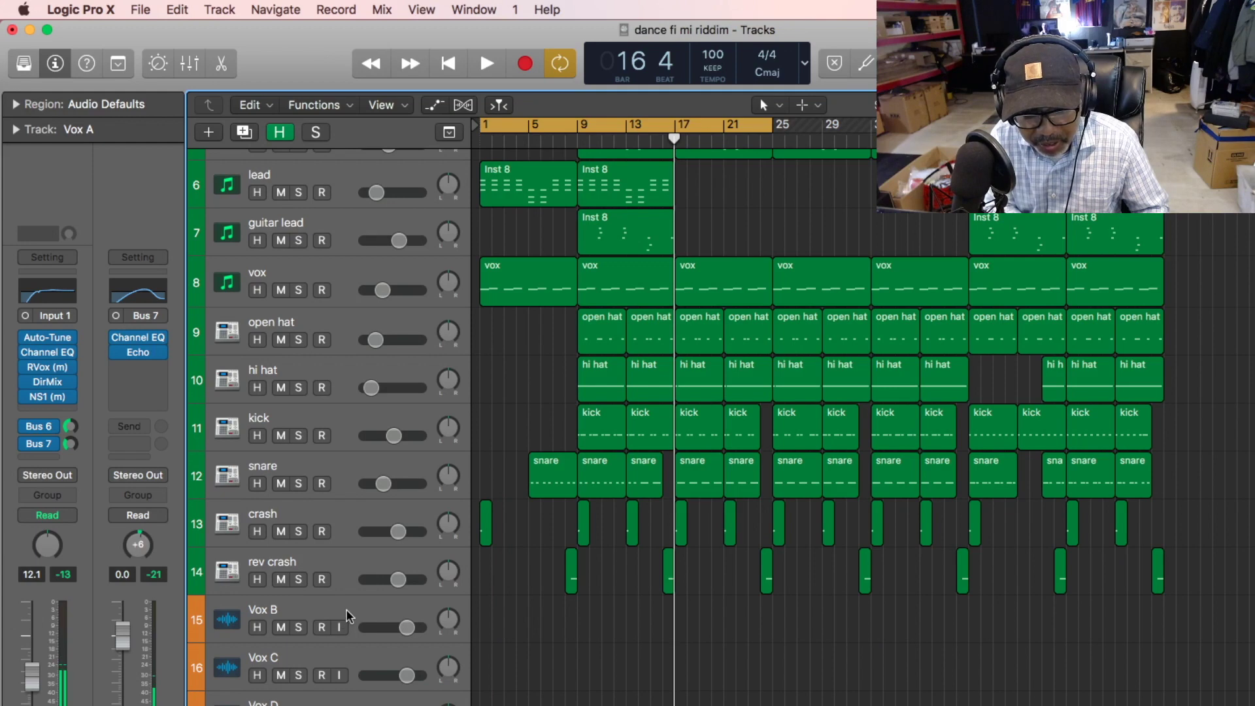
{"action": "left_click_drag", "start_coordinate": [346, 616], "coordinate": [340, 442]}
{"action": "mouse_move", "coordinate": [340, 255]}
{"action": "left_mouse_down"}
{"action": "mouse_move", "coordinate": [340, 161]}
{"action": "mouse_move", "coordinate": [341, 309]}
{"action": "mouse_move", "coordinate": [343, 274]}
{"action": "left_mouse_up"}
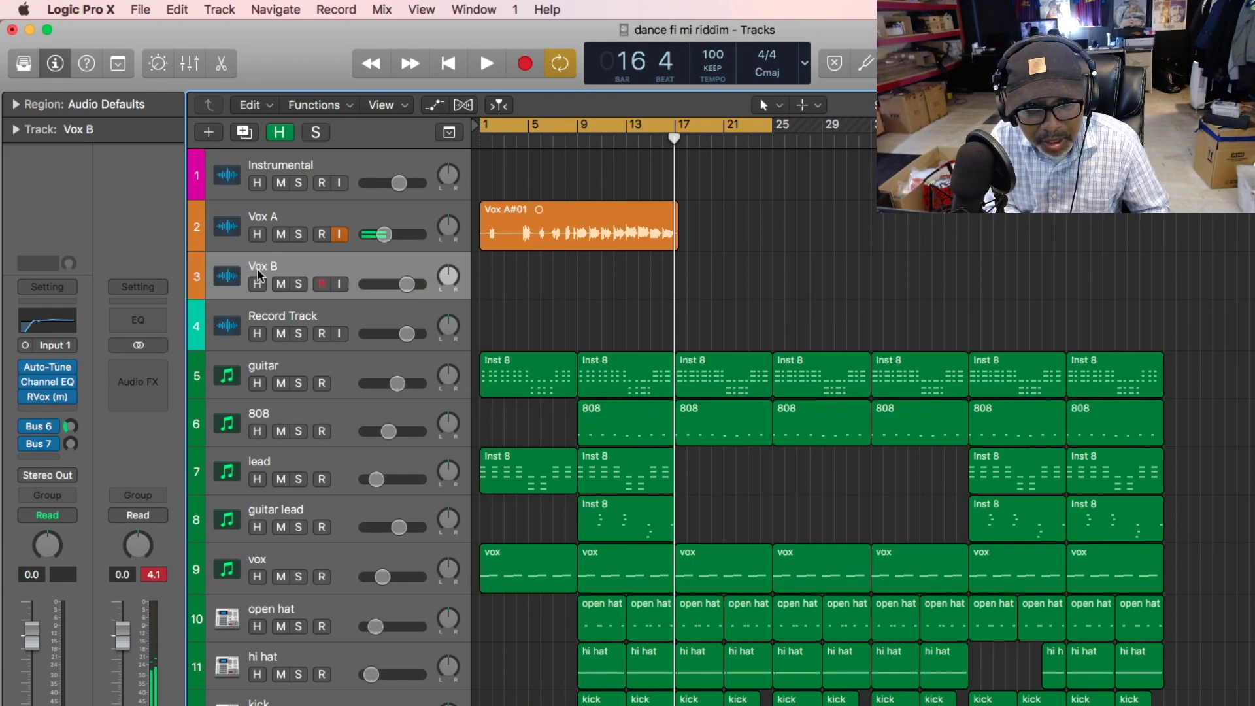
Check Auto-Tune EFX on Vox B and replace it with Auto-Tune Evo.
{"action": "left_click", "coordinate": [48, 371]}
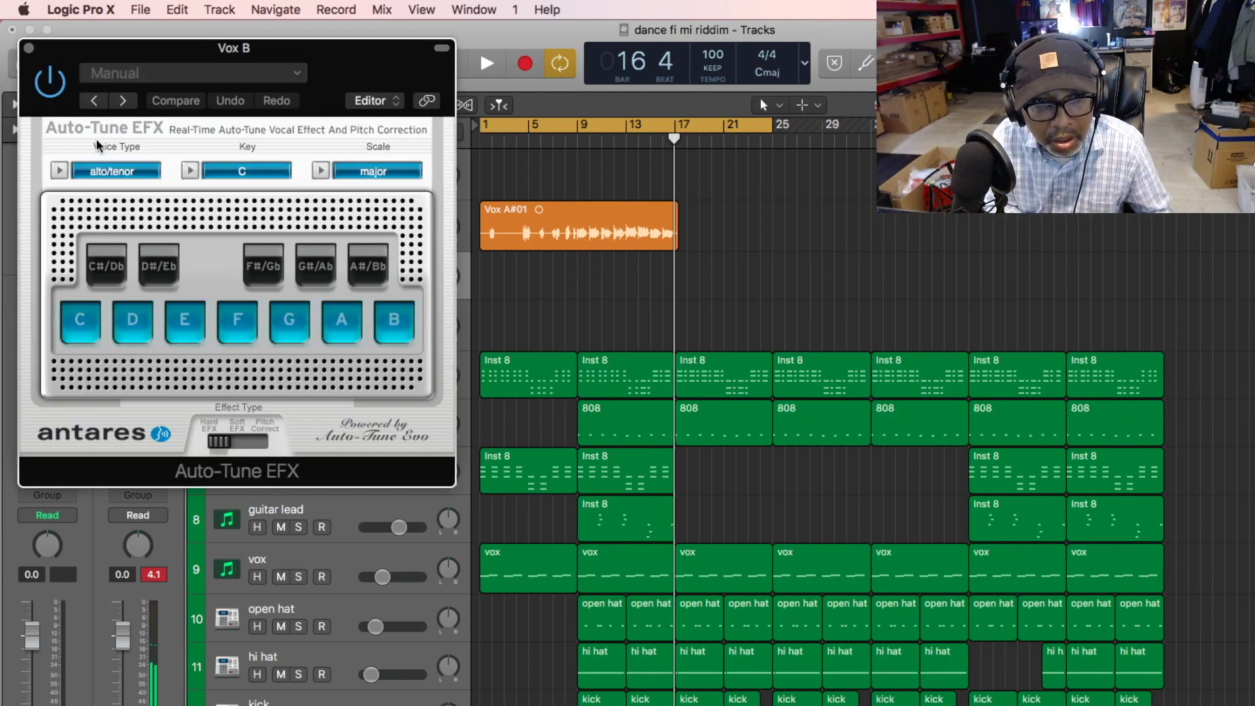
{"action": "left_click", "coordinate": [29, 48]}
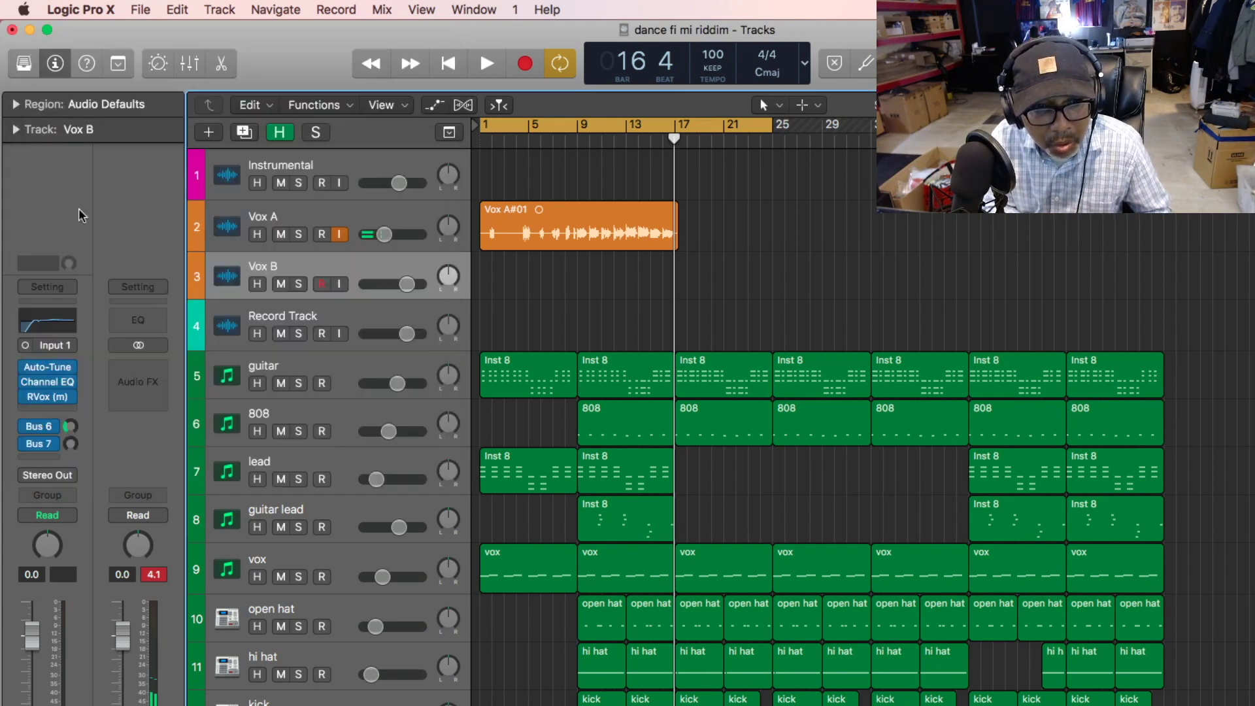
{"action": "left_click", "coordinate": [72, 372]}
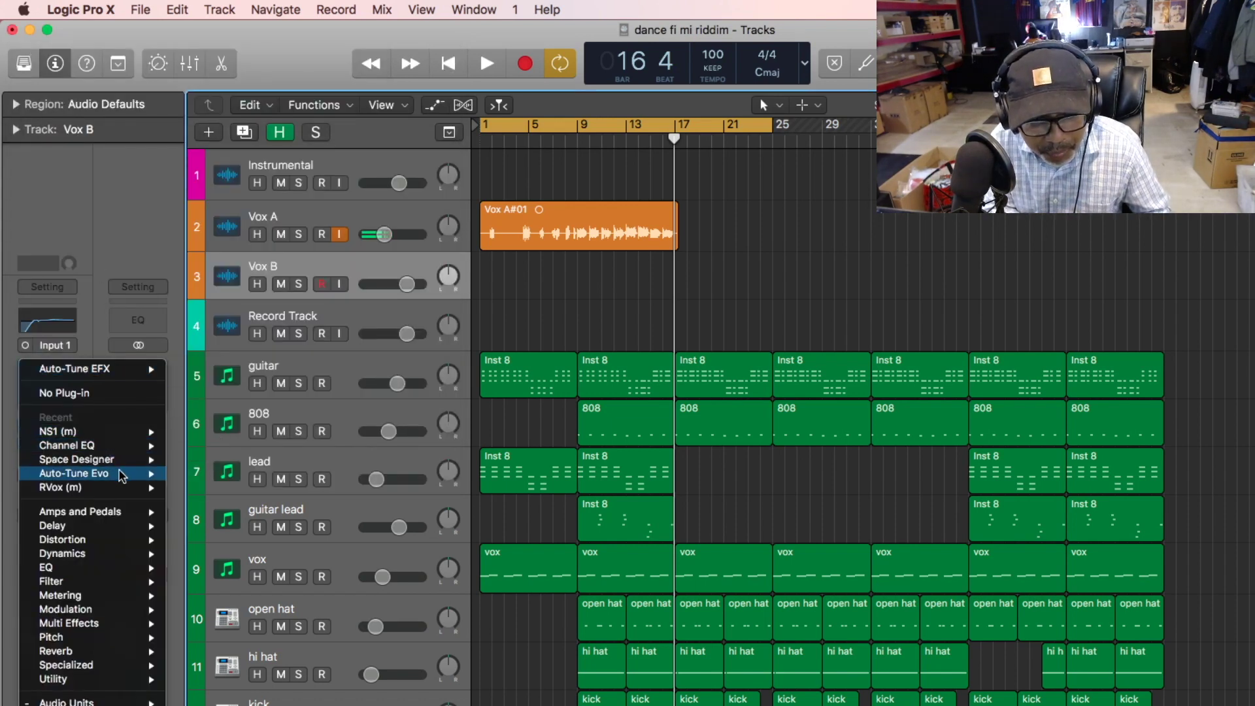
{"action": "left_click", "coordinate": [177, 473]}
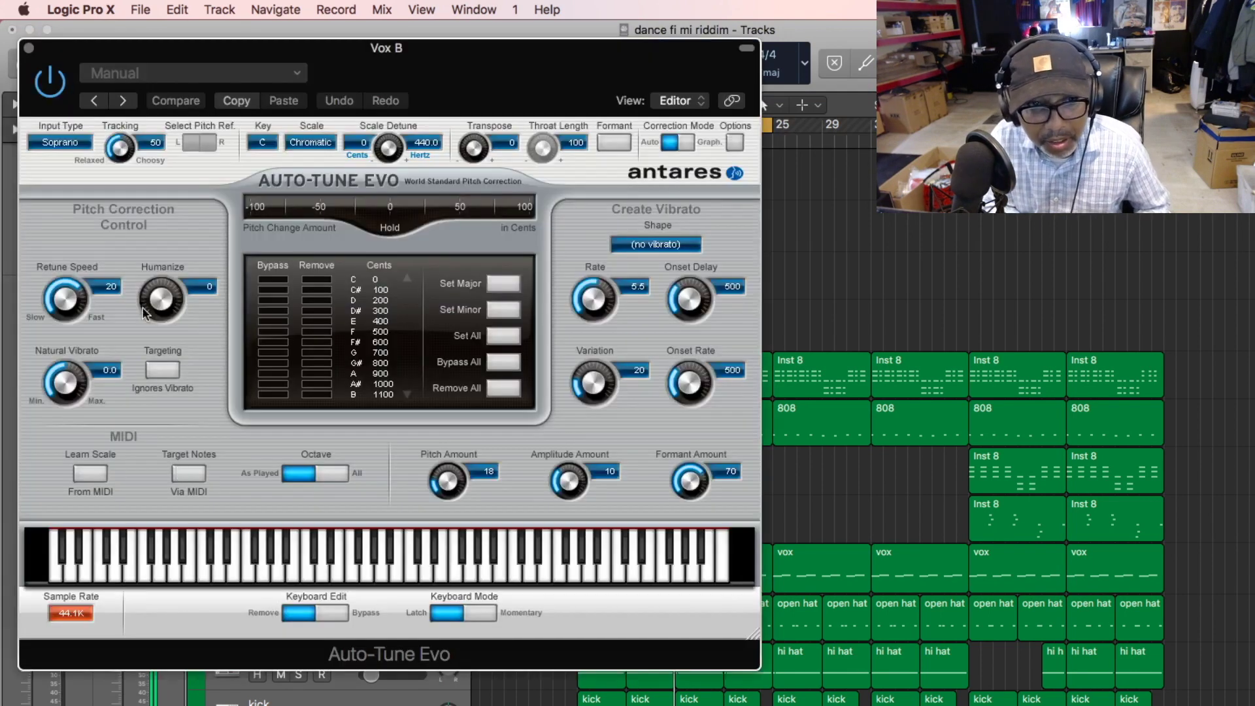
Set Vox B's Auto-Tune Evo to retune speed 3, key B, Minor scale and pitch amount 100, and close its window.
{"action": "left_click_drag", "start_coordinate": [85, 298], "coordinate": [77, 307]}
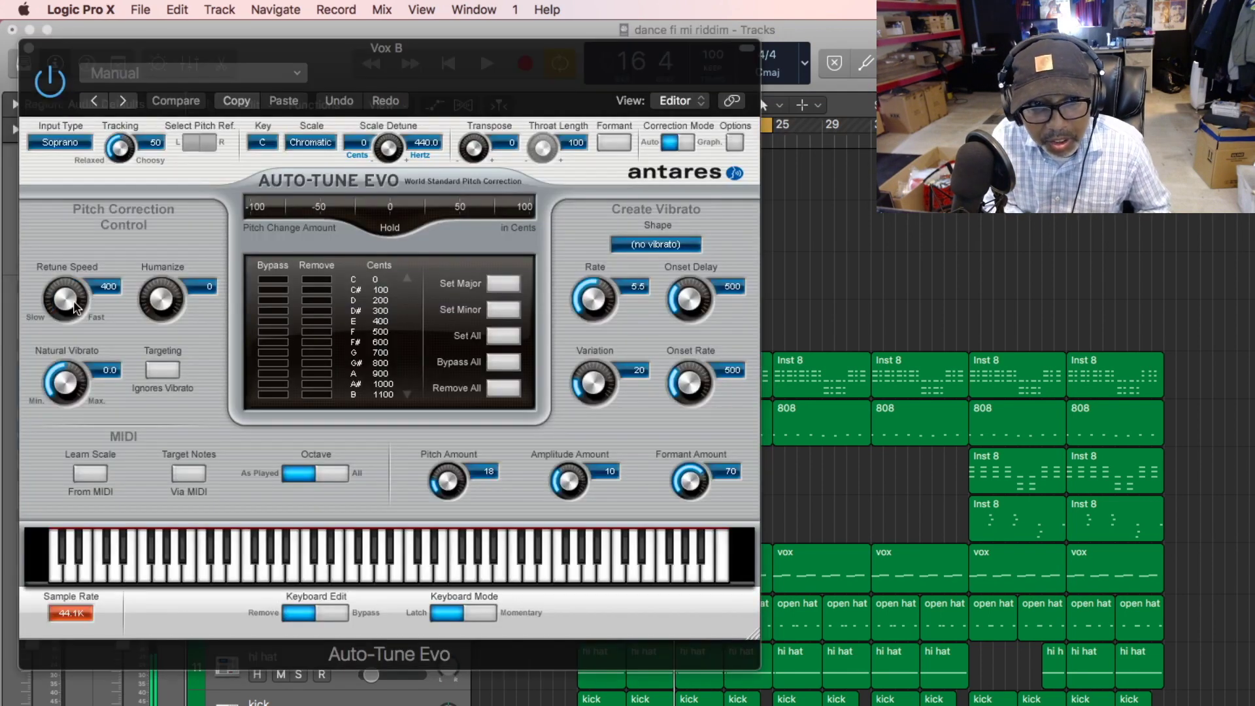
{"action": "left_click", "coordinate": [266, 143]}
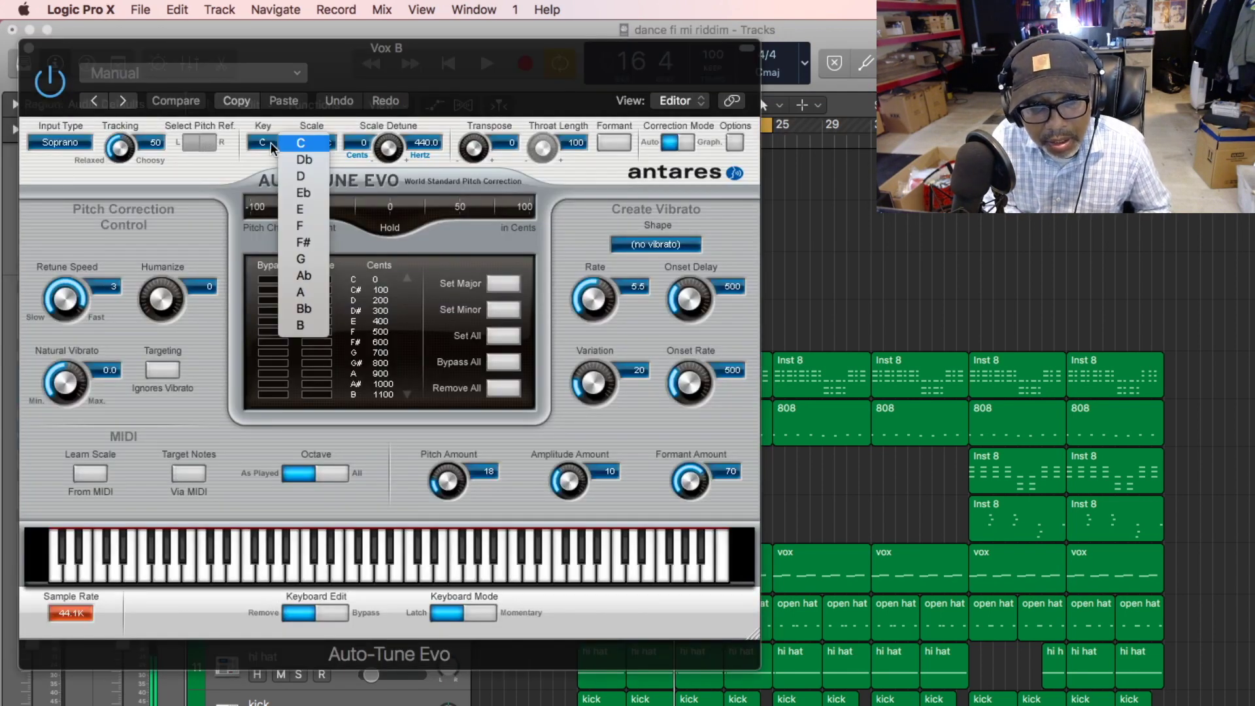
{"action": "left_click", "coordinate": [300, 325]}
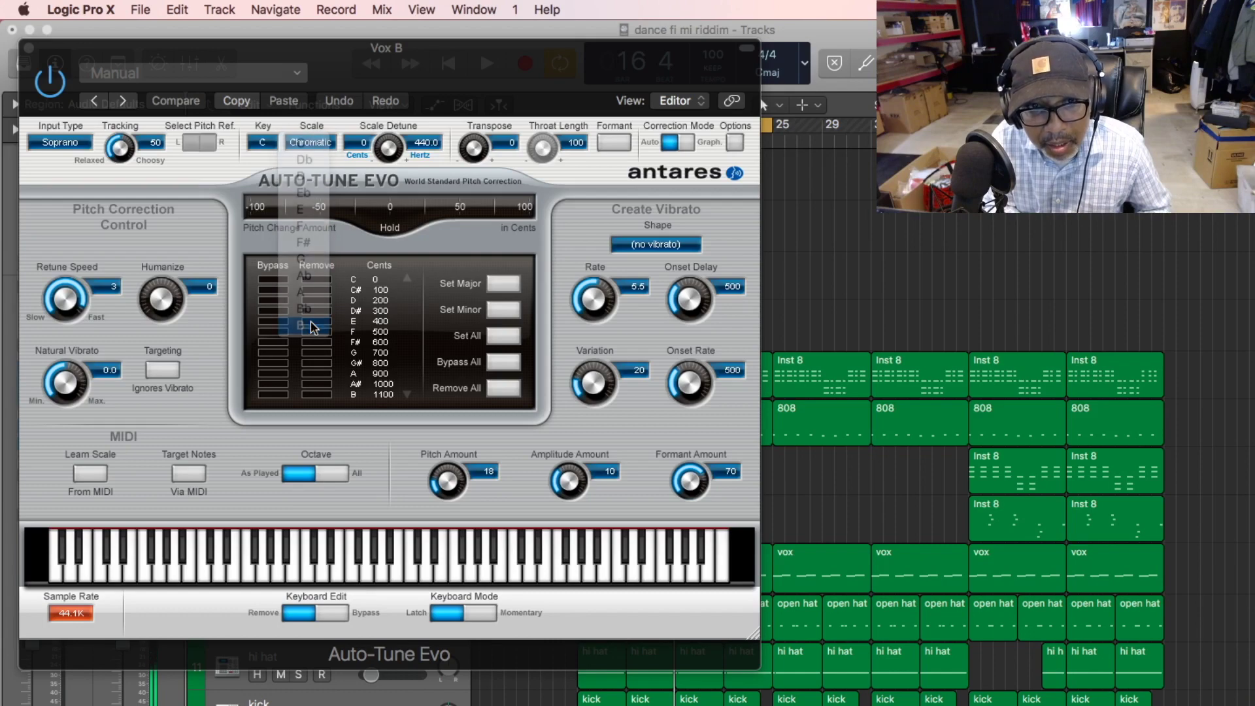
{"action": "left_click", "coordinate": [309, 142]}
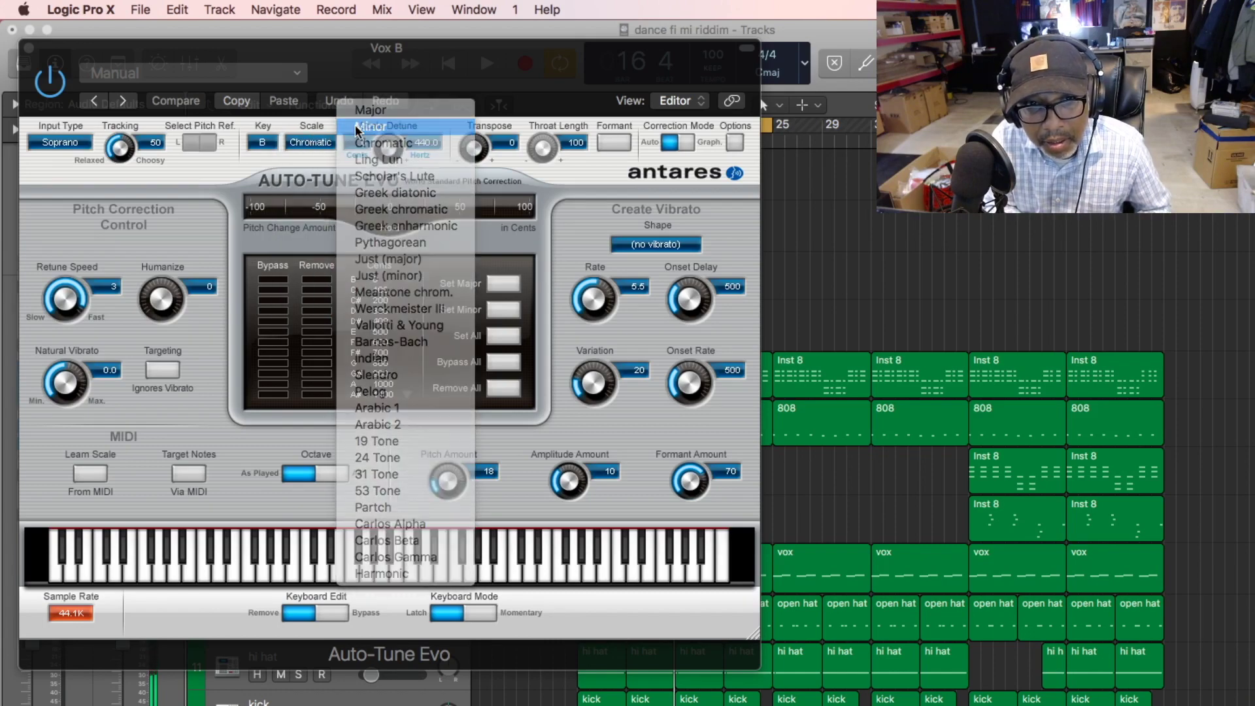
{"action": "left_click", "coordinate": [355, 124]}
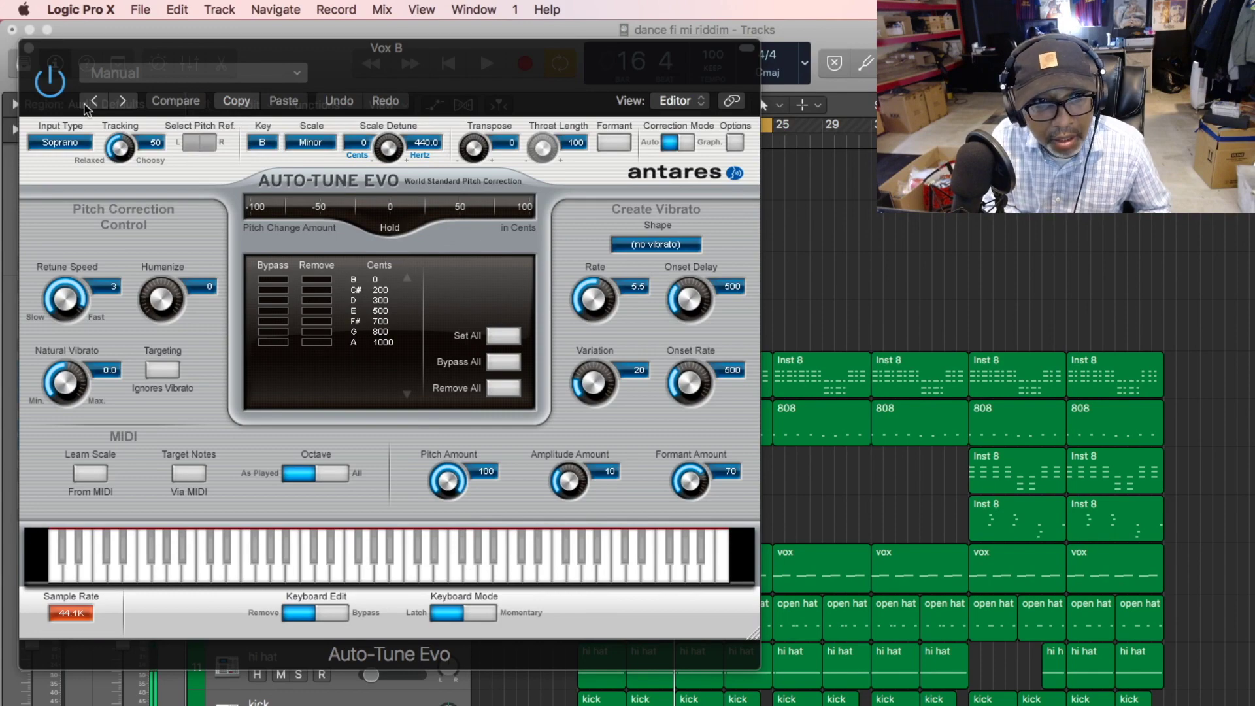
{"action": "left_click", "coordinate": [28, 49]}
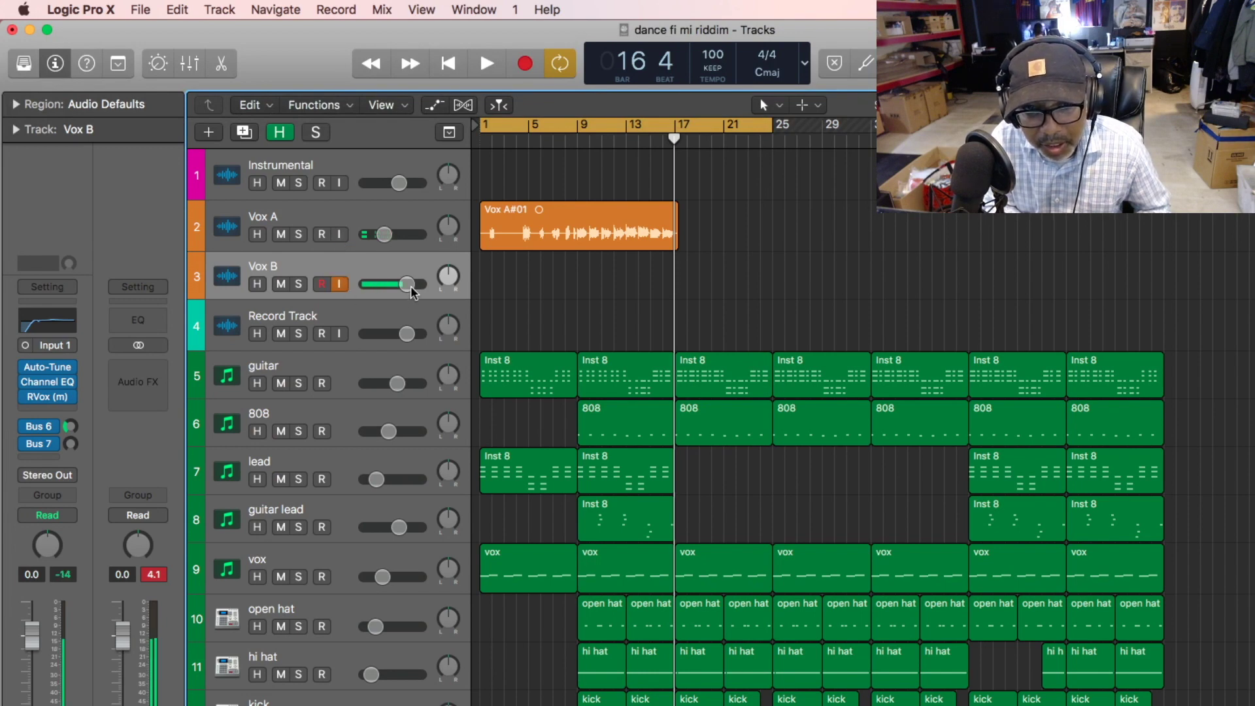
Lower the Vox B volume to about -13.4 dB, and place the playhead at bar 14 with cycling turned off.
{"action": "left_click_drag", "start_coordinate": [409, 284], "coordinate": [408, 283]}
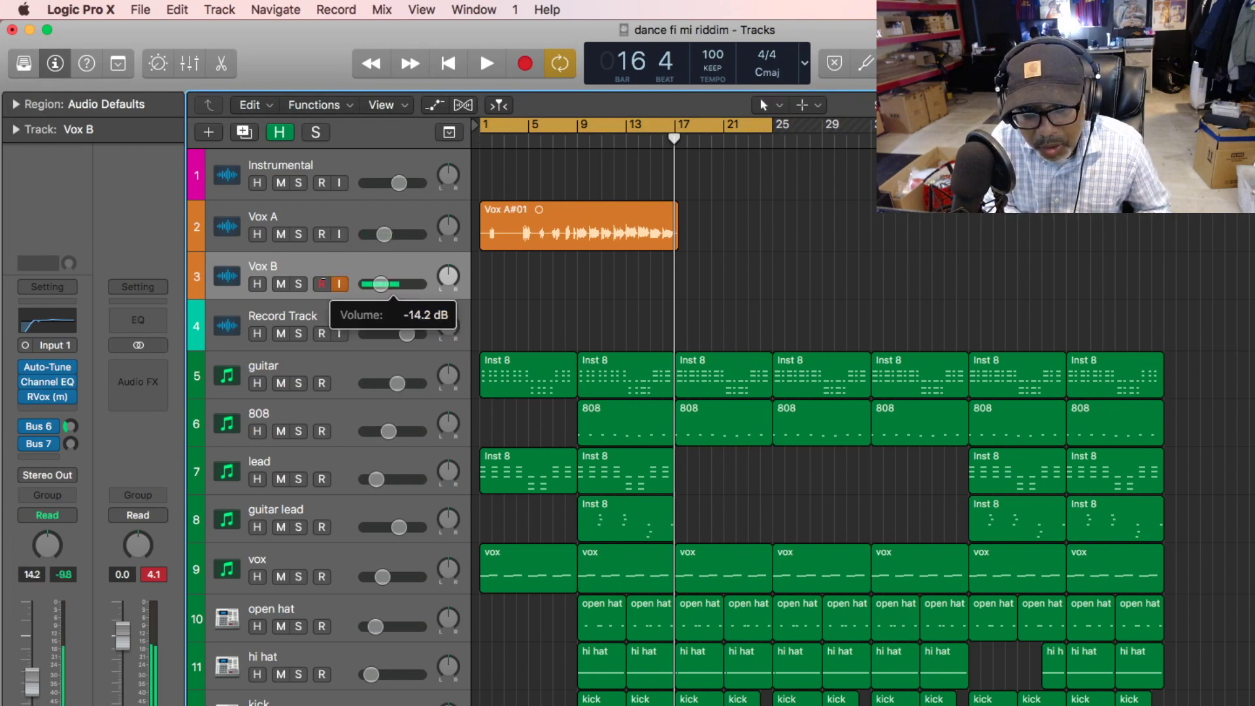
{"action": "left_click_drag", "start_coordinate": [383, 284], "coordinate": [382, 284]}
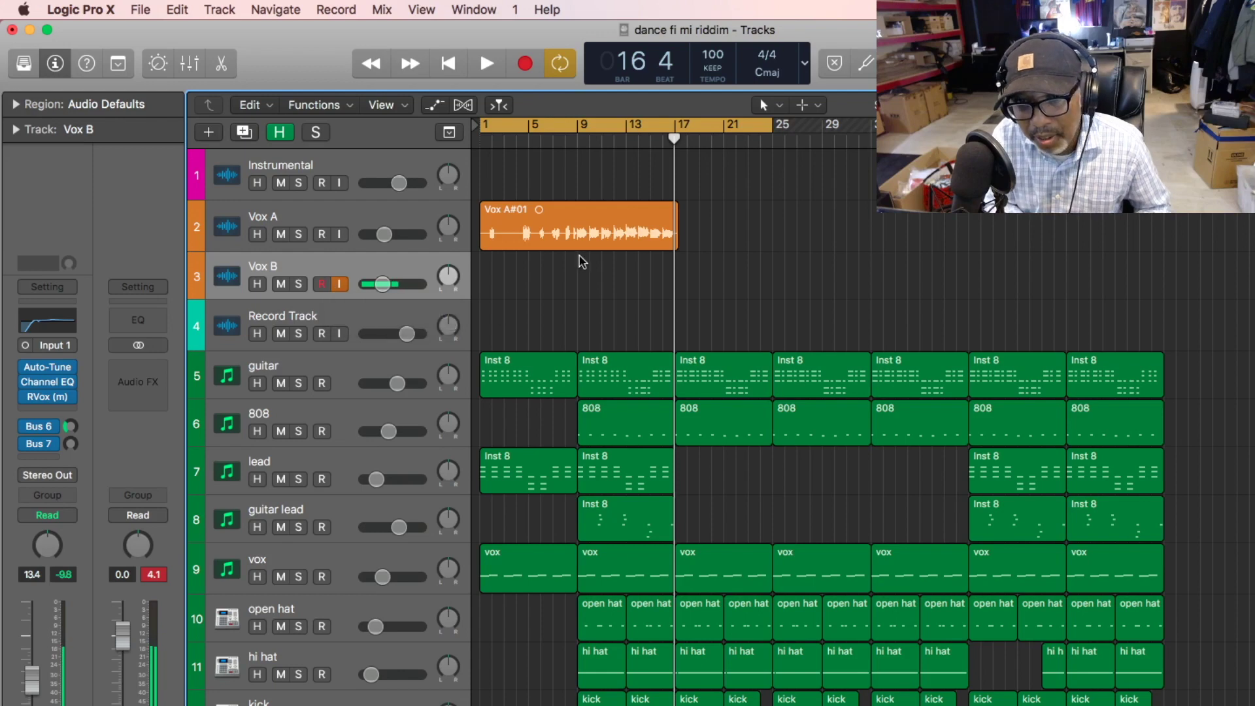
{"action": "left_click", "coordinate": [667, 127]}
{"action": "left_click_drag", "start_coordinate": [676, 137], "coordinate": [639, 142]}
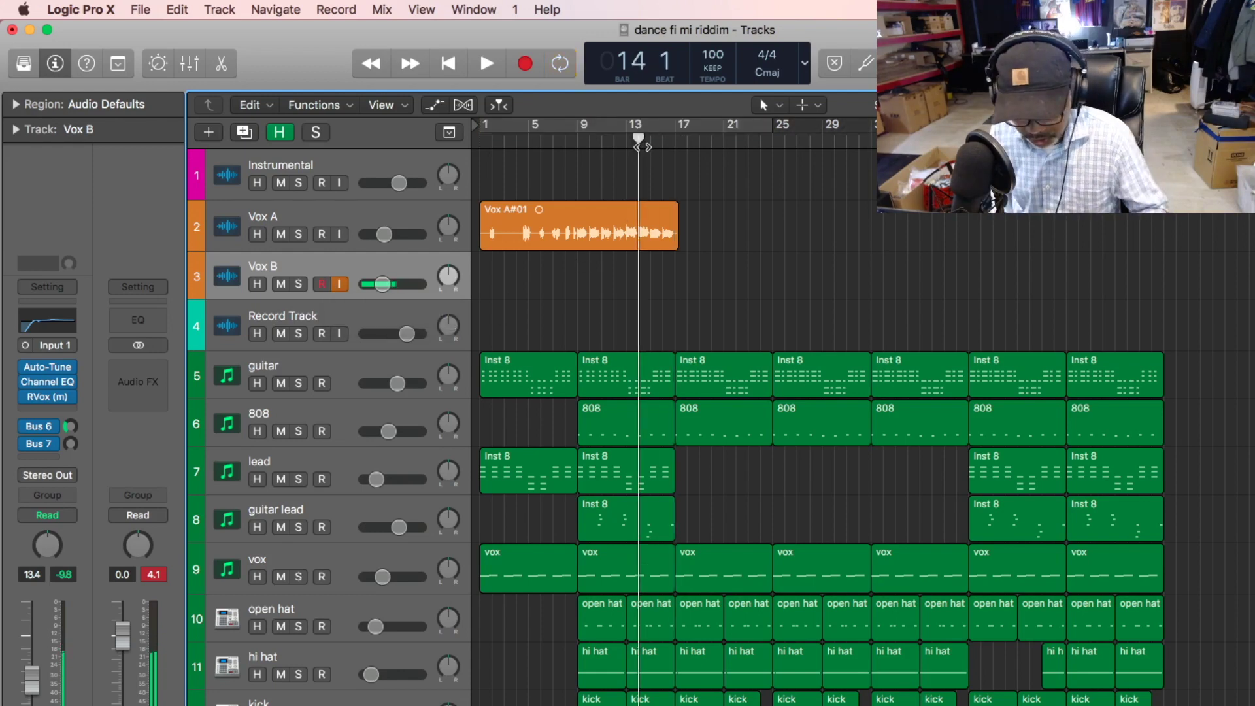
Try recording a Vox B take from bar 14 with the volume at about -12.4 dB, and discard the take.
{"action": "key", "text": "r"}
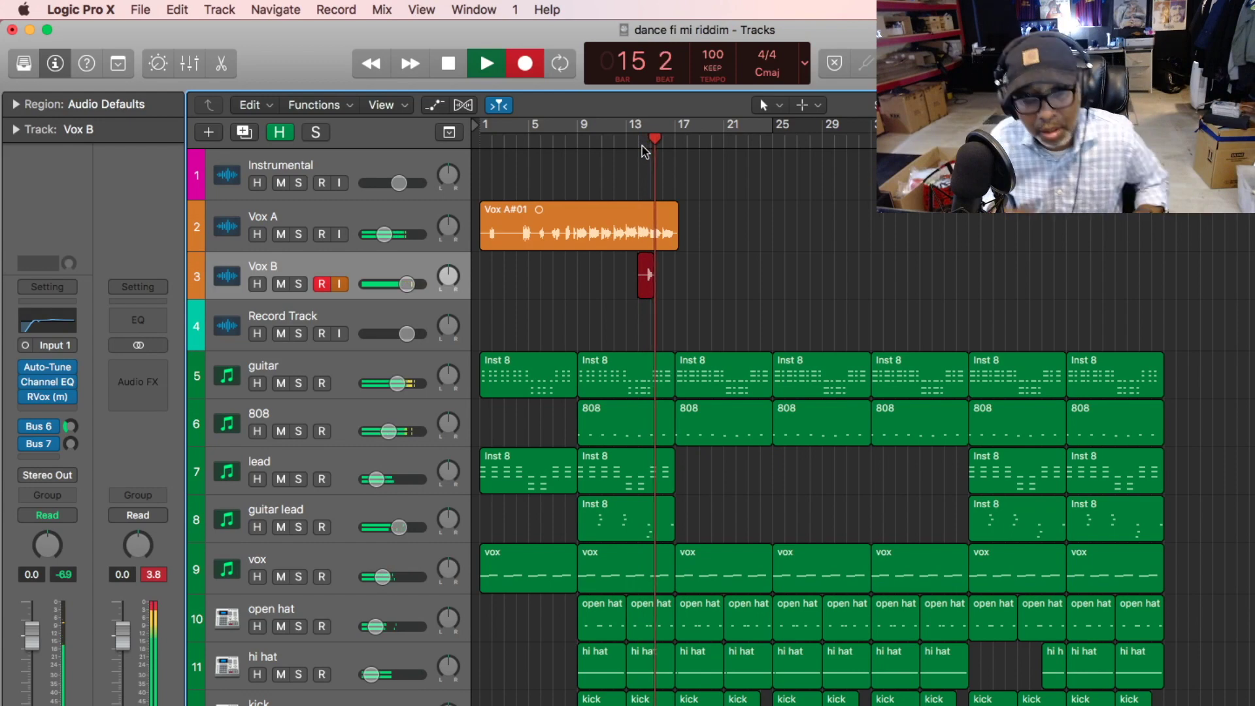
{"action": "left_click_drag", "start_coordinate": [406, 286], "coordinate": [384, 285]}
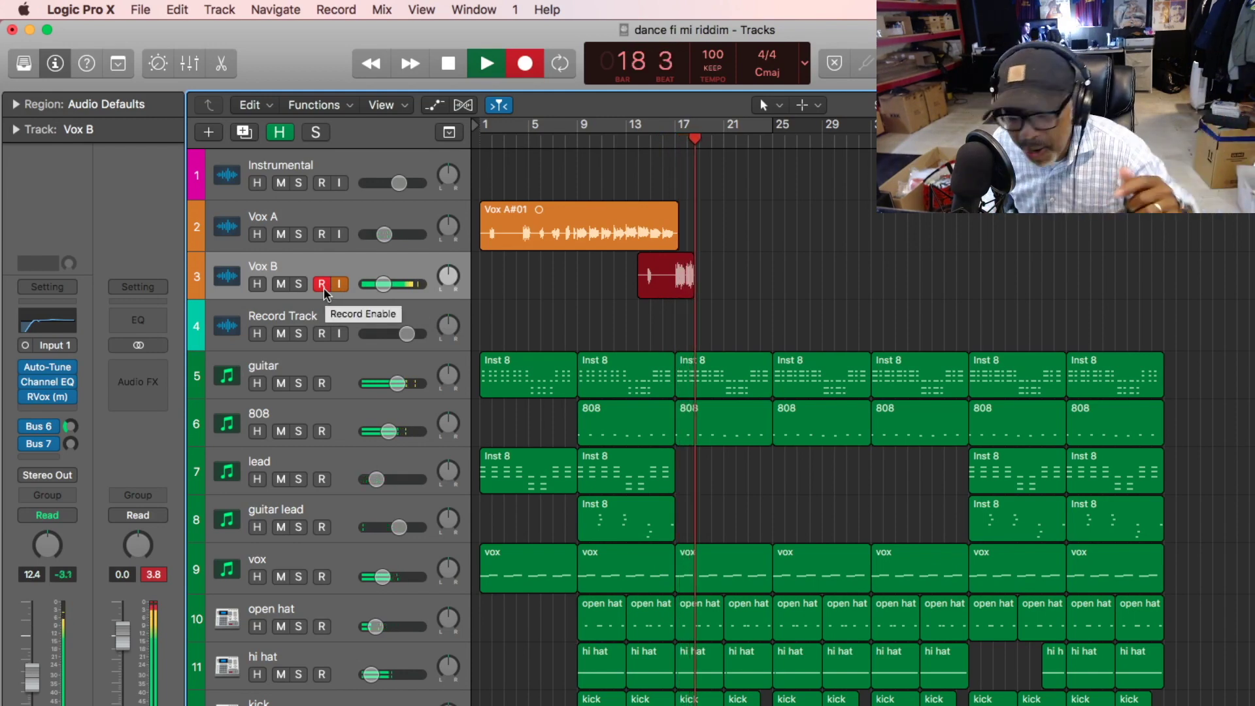
{"action": "key", "text": "space"}
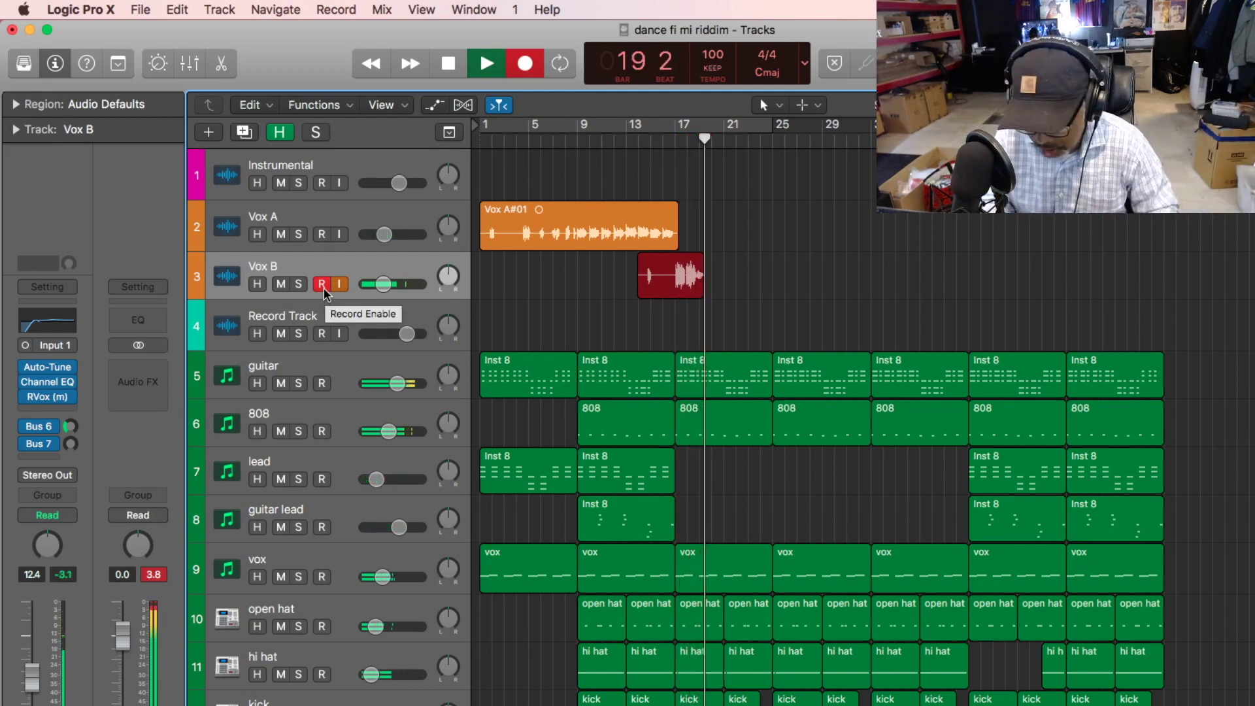
{"action": "key", "text": "Delete"}
{"action": "key", "text": "Return"}
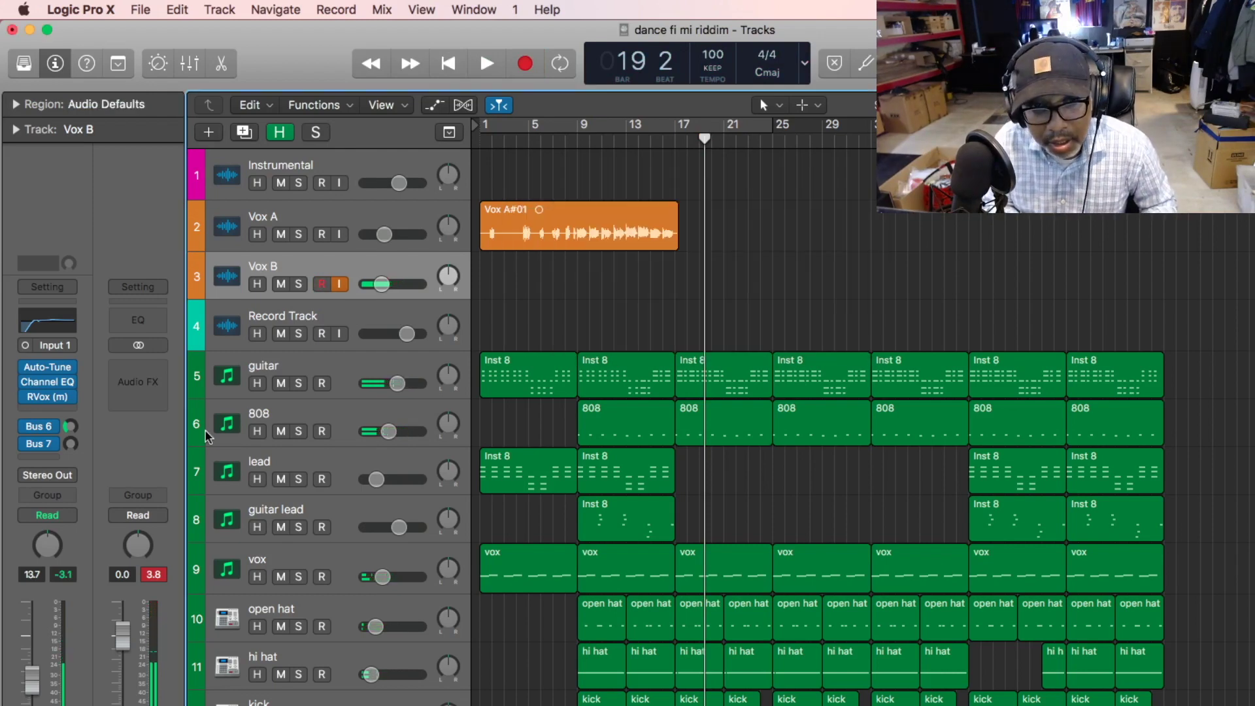
Raise the Vox B volume to about -9.8 dB and record a vocal take from bar 14 to about bar 24.
{"action": "left_click_drag", "start_coordinate": [377, 286], "coordinate": [384, 284]}
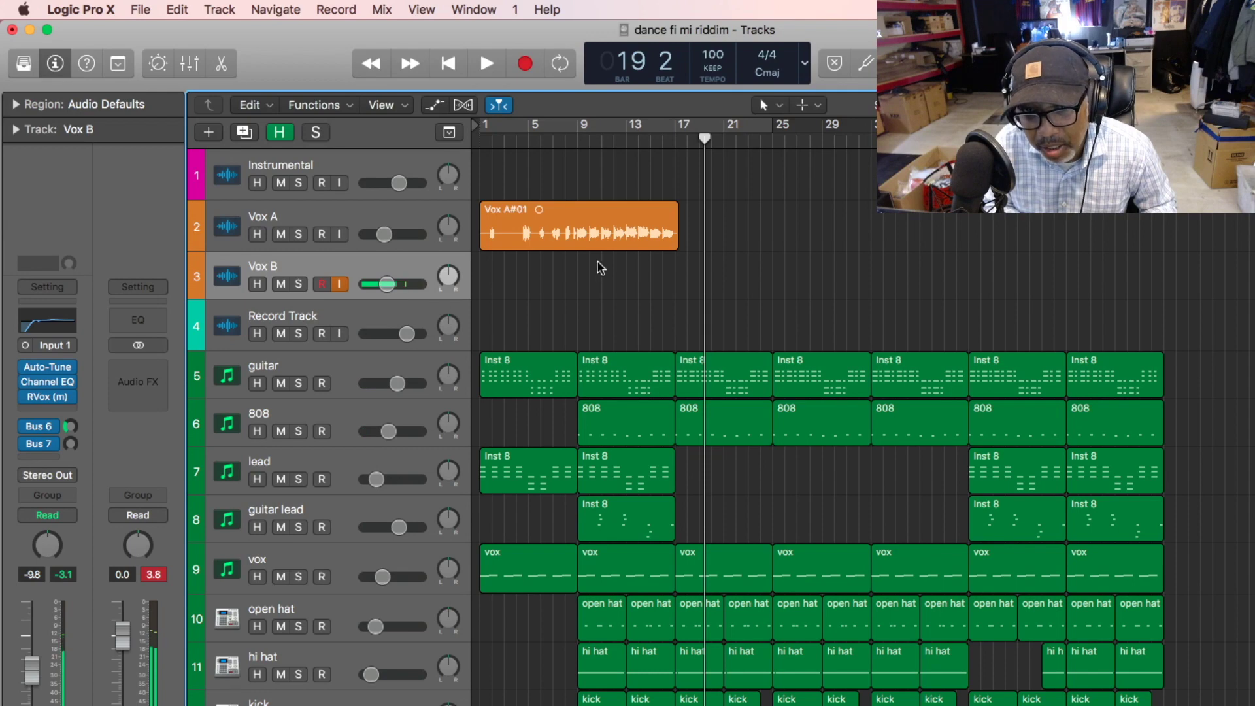
{"action": "left_click_drag", "start_coordinate": [705, 140], "coordinate": [640, 144]}
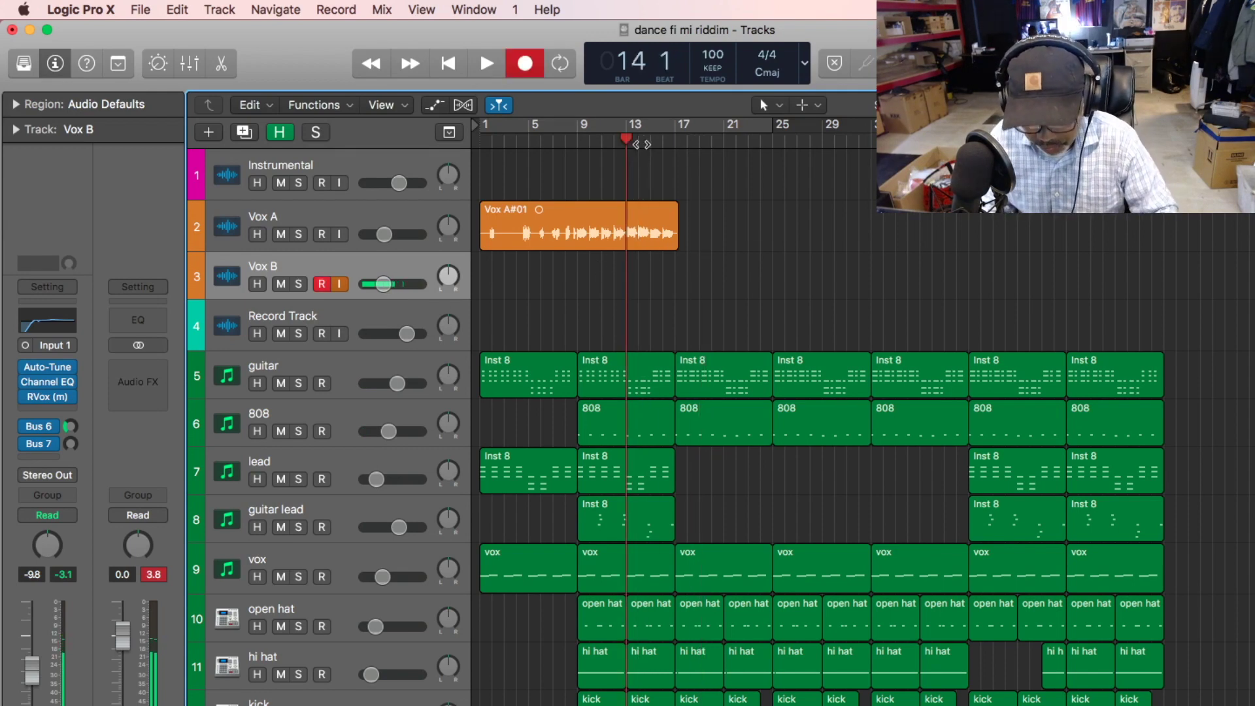
{"action": "key", "text": "space"}
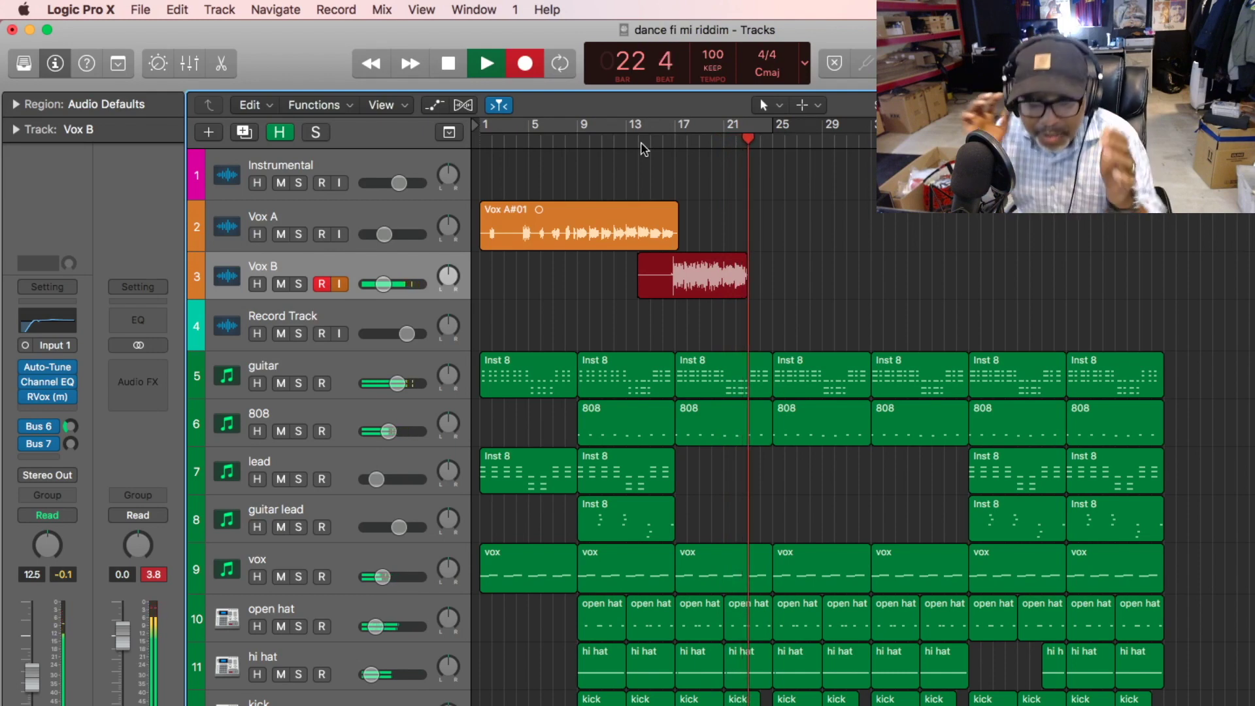
{"action": "key", "text": "r"}
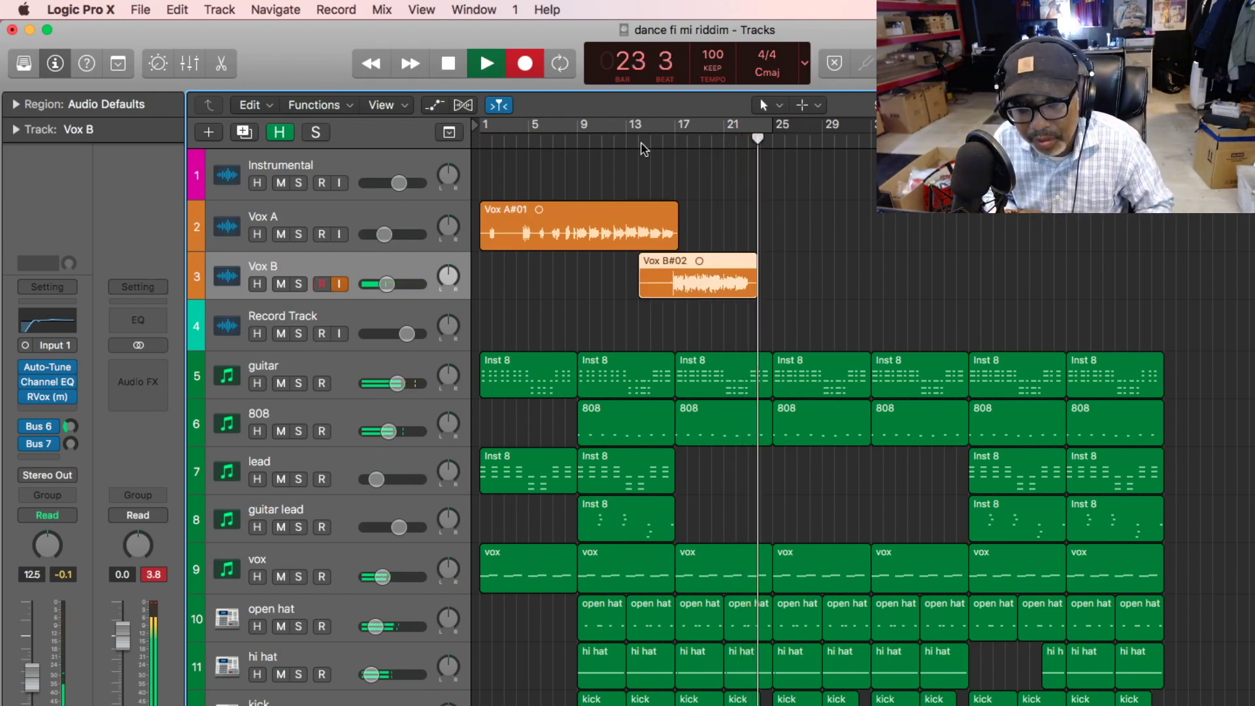
{"action": "key", "text": "space"}
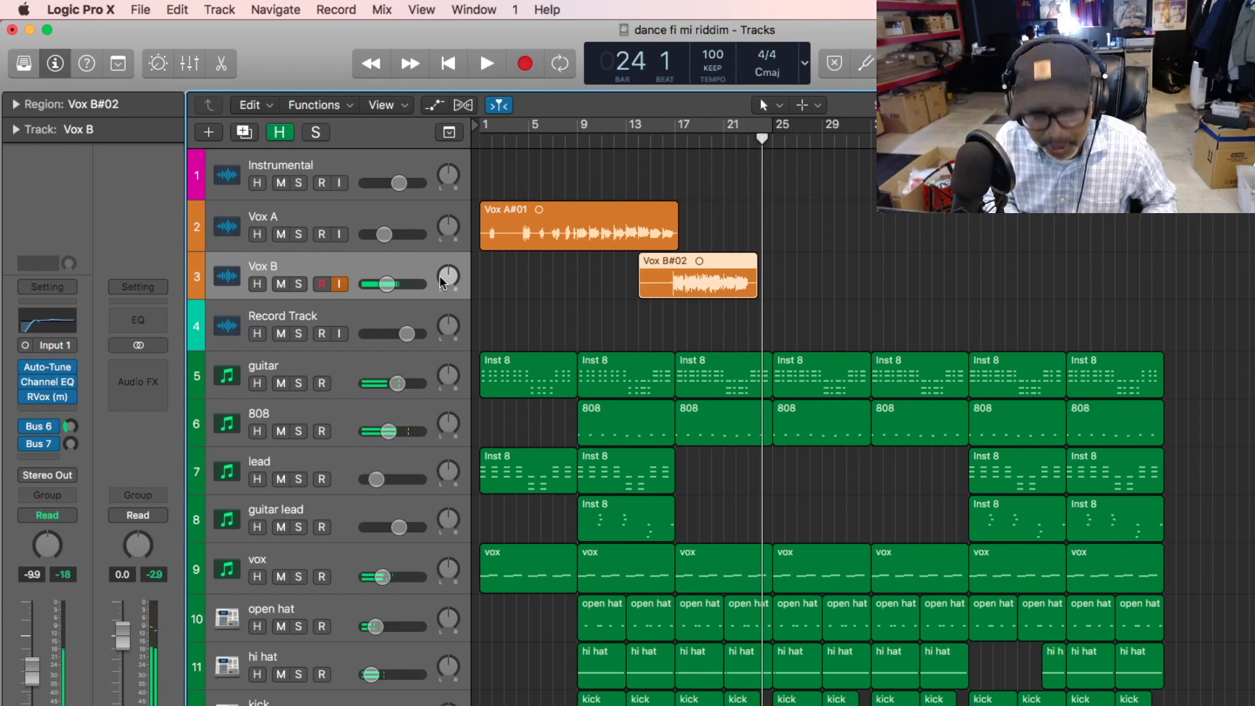
Duplicate the Vox B track with its settings and trim the end of the first Vox B take to about bar 21.
{"action": "key", "text": "super+d"}
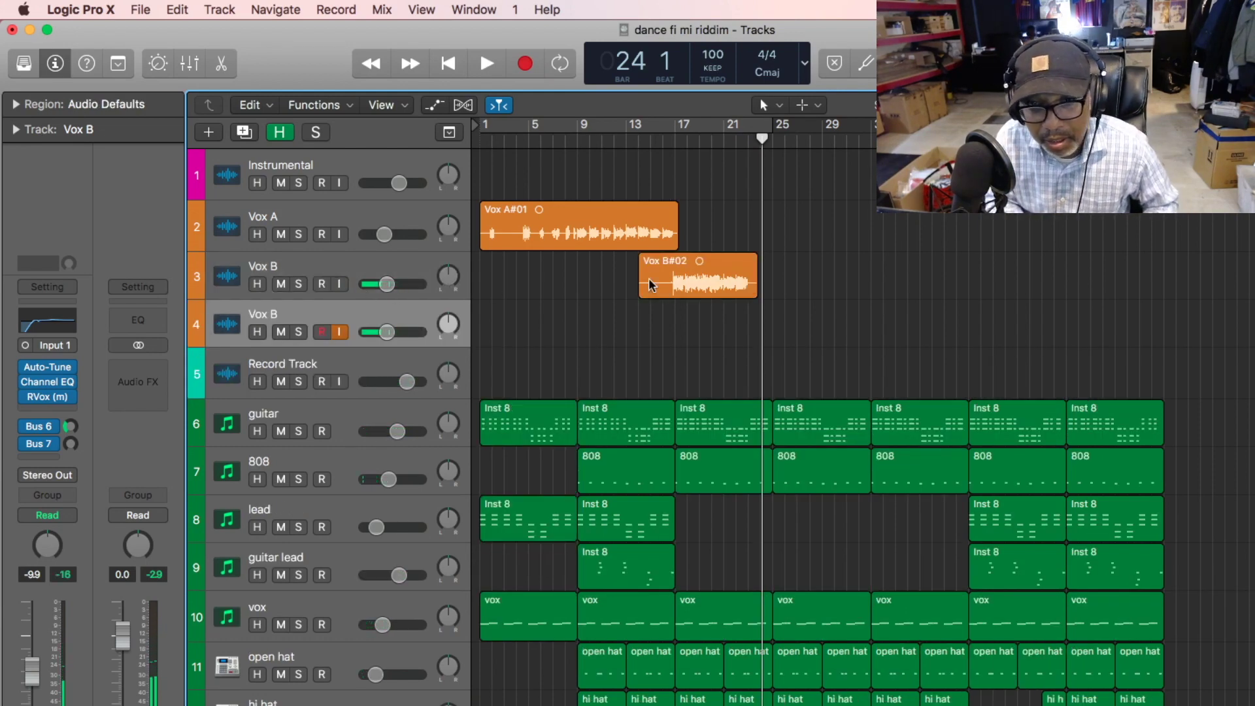
{"action": "mouse_move", "coordinate": [752, 283]}
{"action": "left_mouse_down"}
{"action": "mouse_move", "coordinate": [723, 291]}
{"action": "mouse_move", "coordinate": [730, 274]}
{"action": "left_mouse_up"}
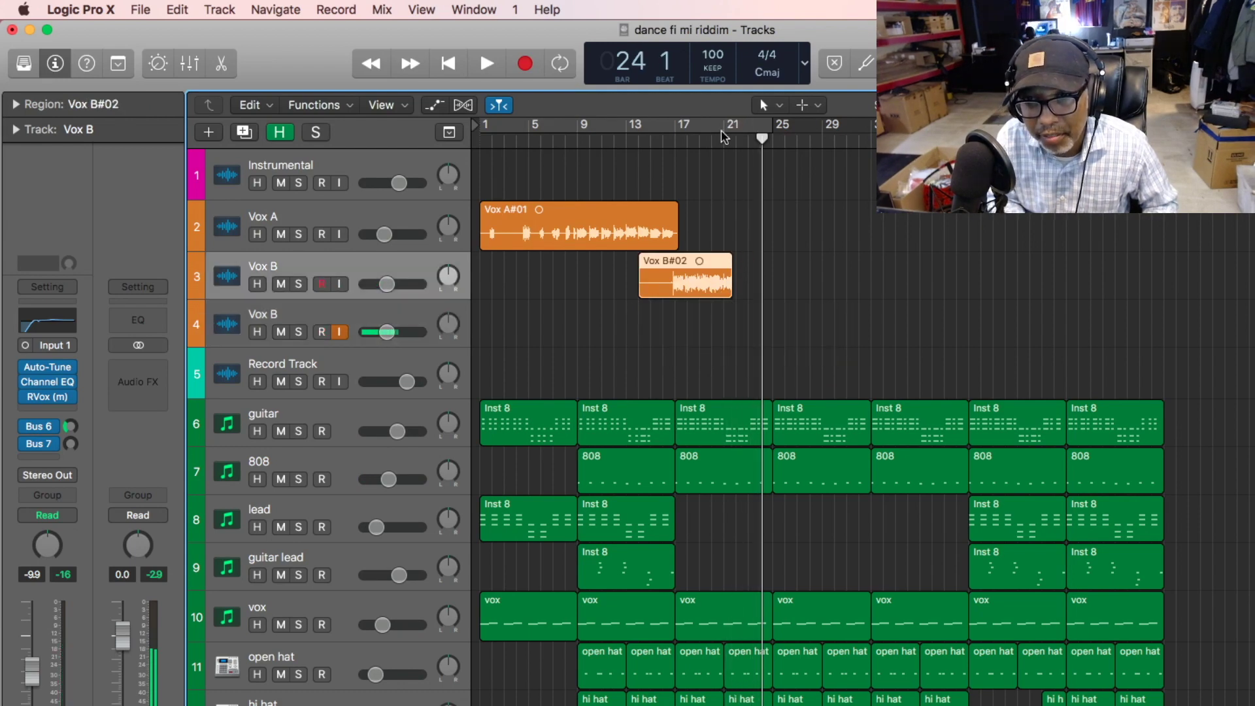
Record an overlapping vocal take on the duplicated Vox B track from about bar 20 to bar 25.
{"action": "left_click", "coordinate": [713, 139]}
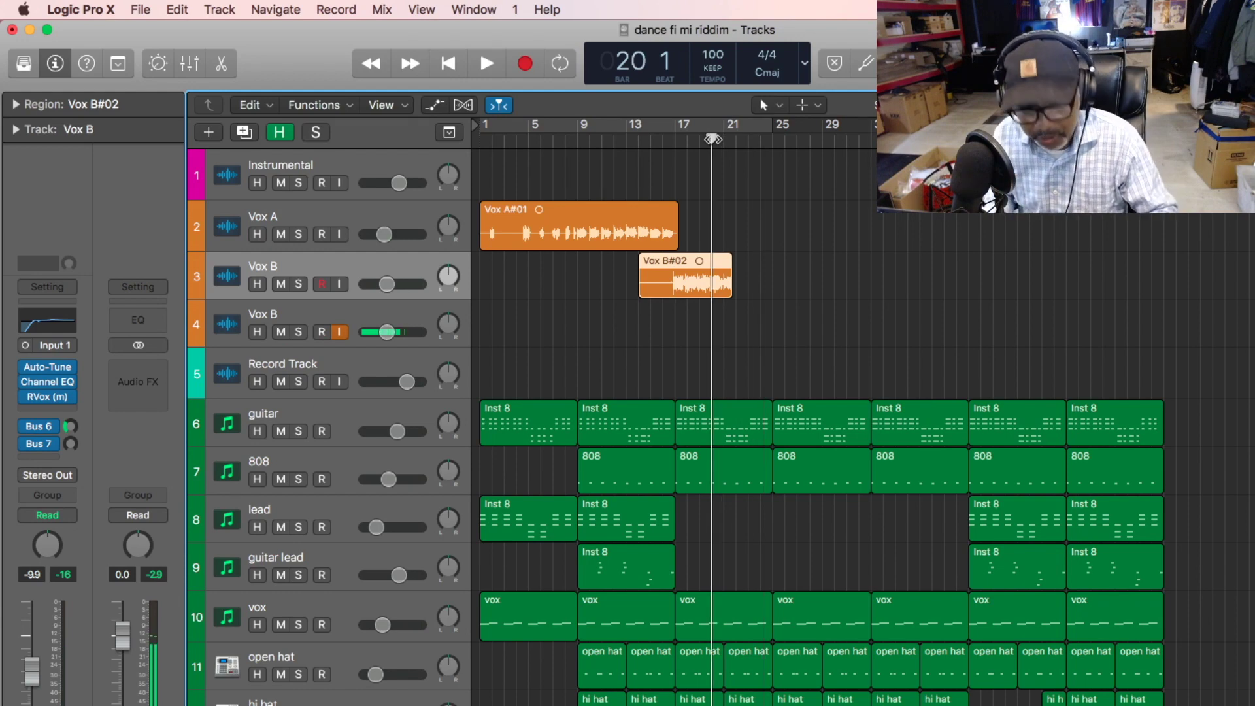
{"action": "key", "text": "r"}
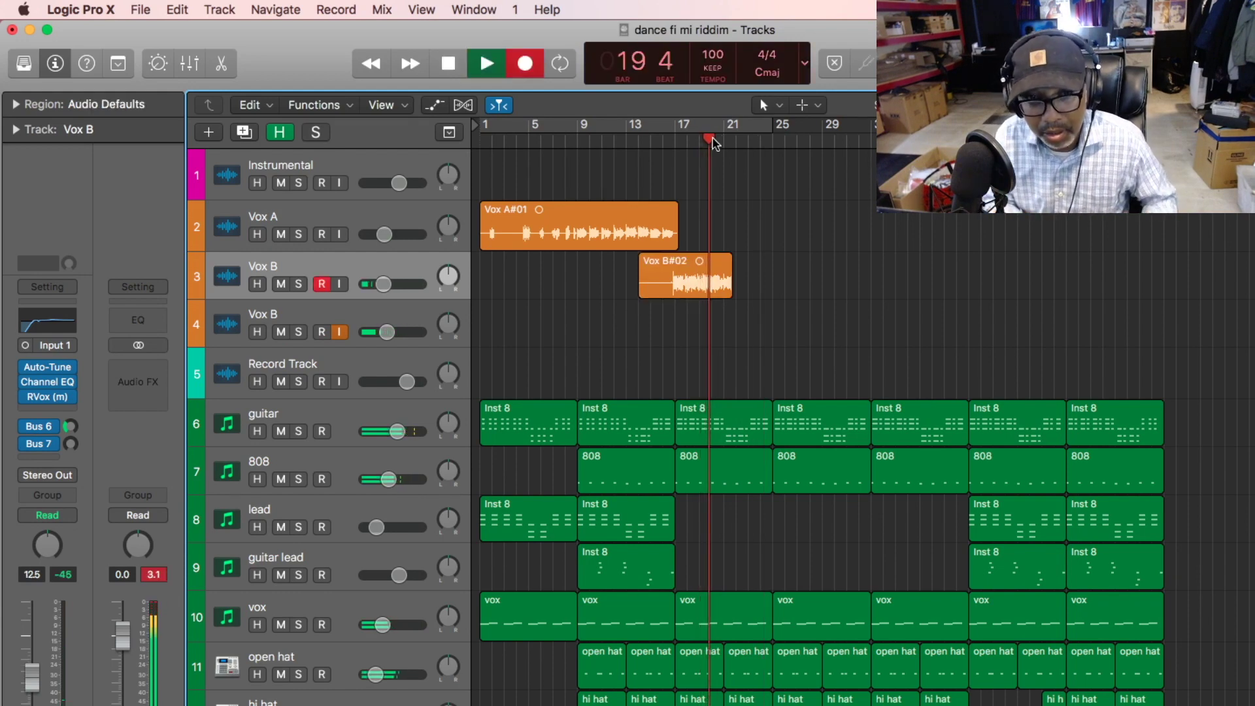
{"action": "key", "text": "space"}
{"action": "left_click", "coordinate": [372, 316]}
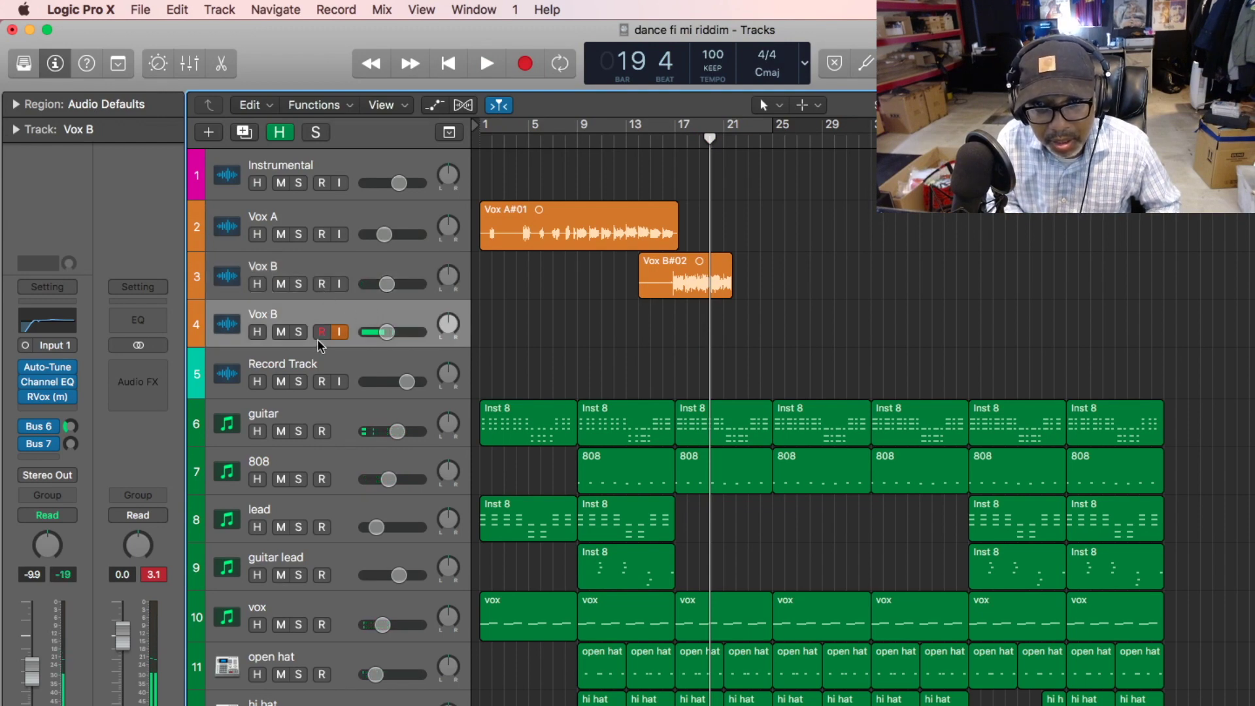
{"action": "key", "text": "r"}
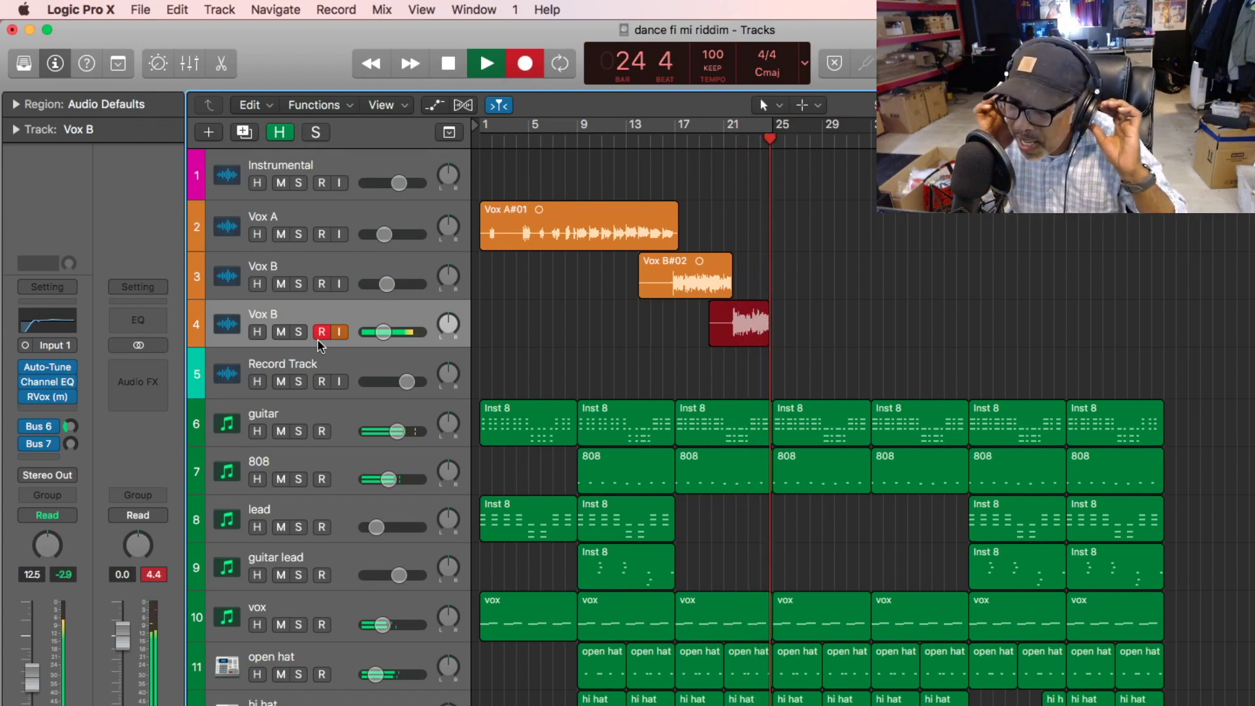
{"action": "key", "text": "space"}
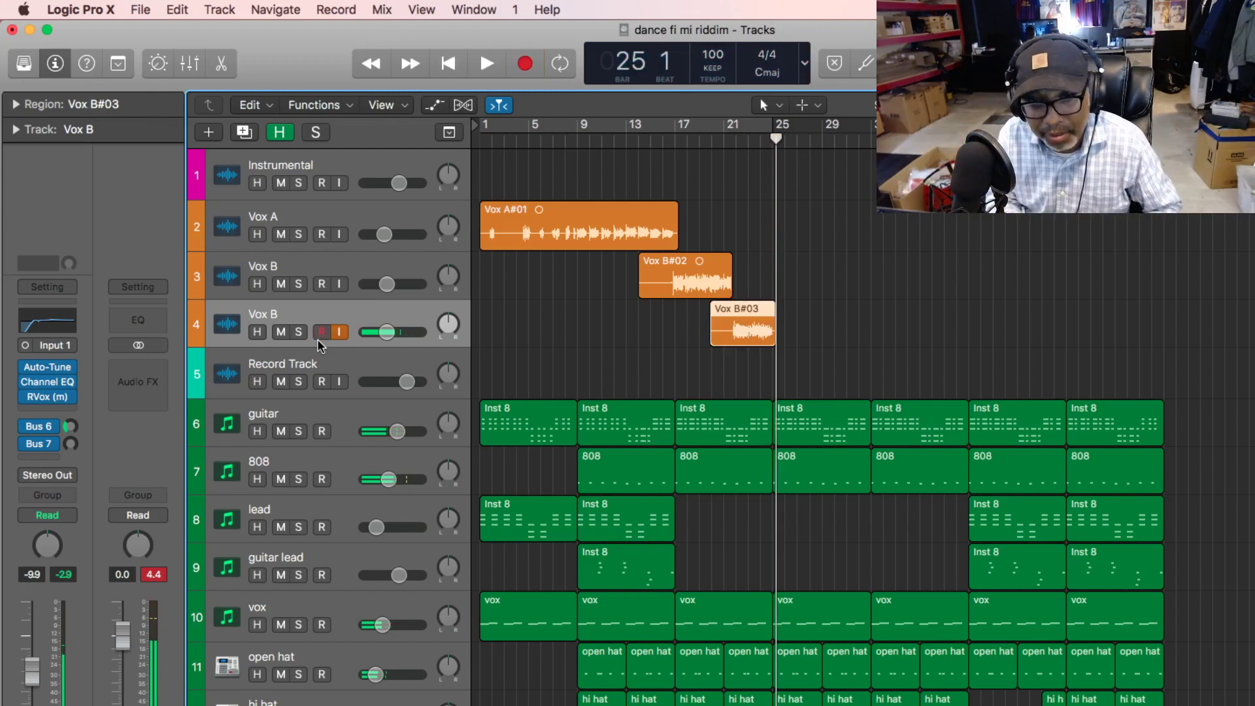
Turn on cycling over bars 1 to 25 and play back the arrangement with all recorded vocals.
{"action": "left_click", "coordinate": [643, 125]}
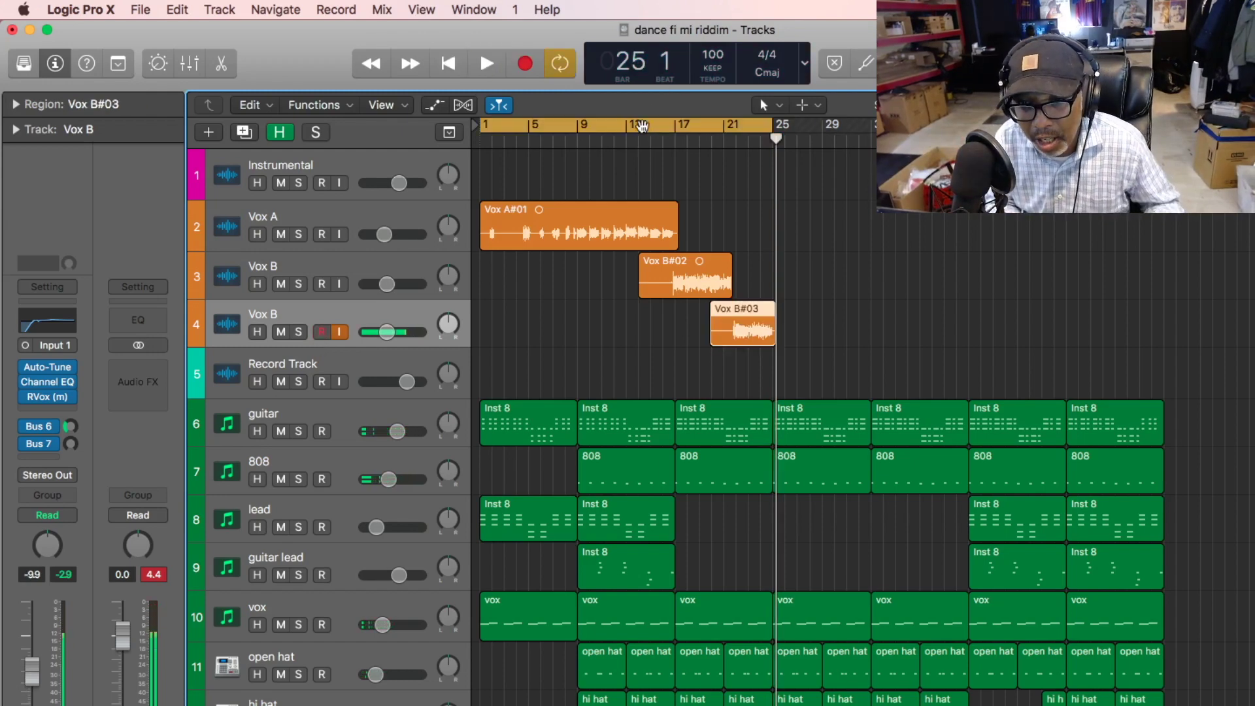
{"action": "key", "text": "space"}
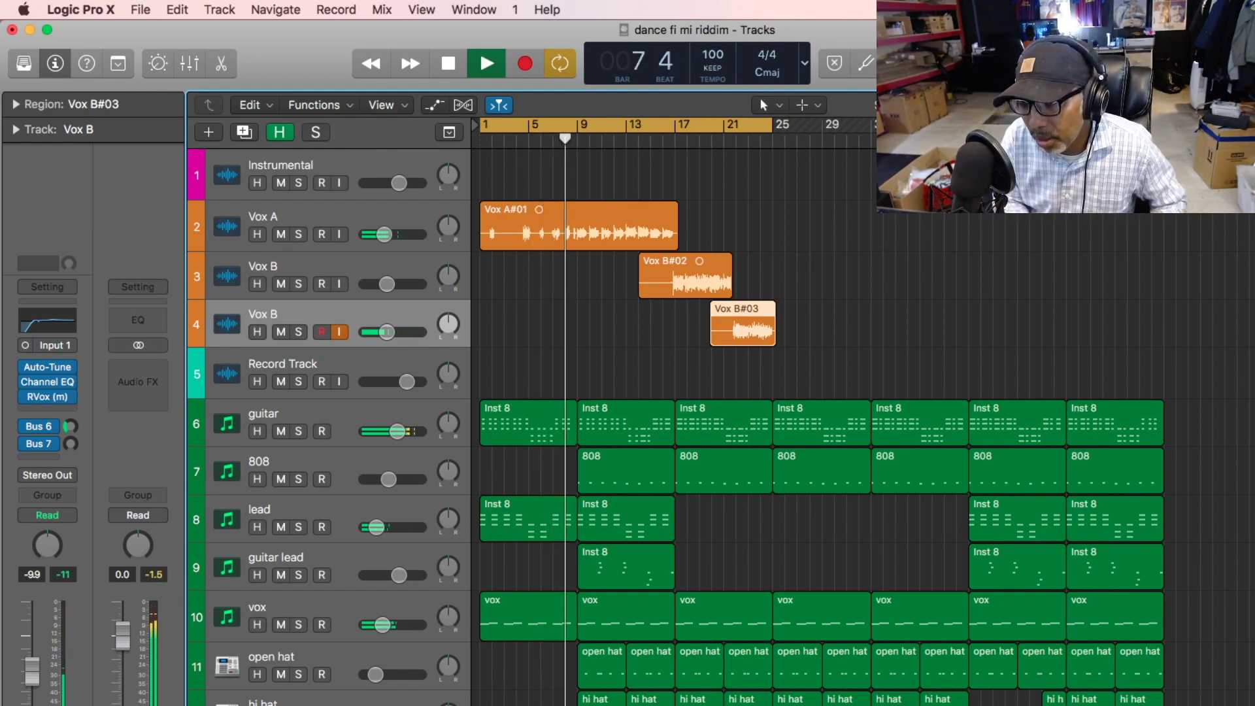
{"action": "key", "text": "super+Right"}
{"action": "key", "text": "super+Right"}
{"action": "key", "text": "super+Right"}
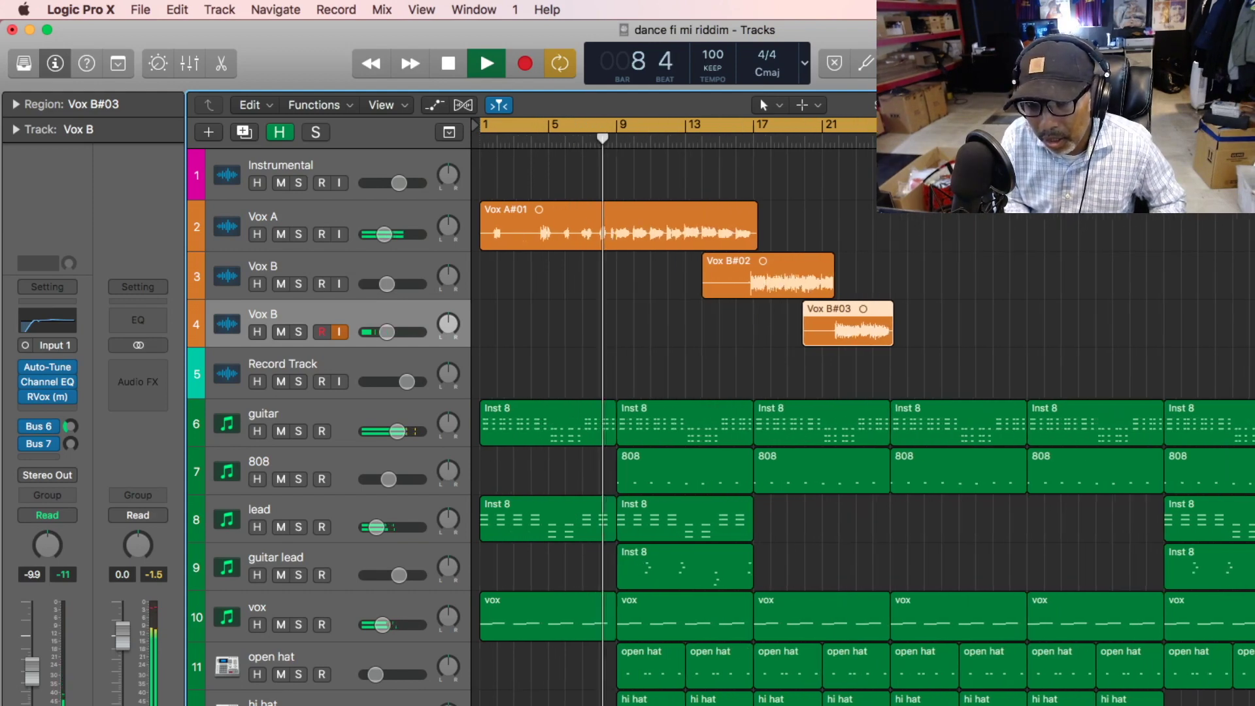
{"action": "key", "text": "super+Right"}
{"action": "key", "text": "super+Right"}
{"action": "key", "text": "super+Right"}
{"action": "key", "text": "super+Right"}
{"action": "key", "text": "super+Right"}
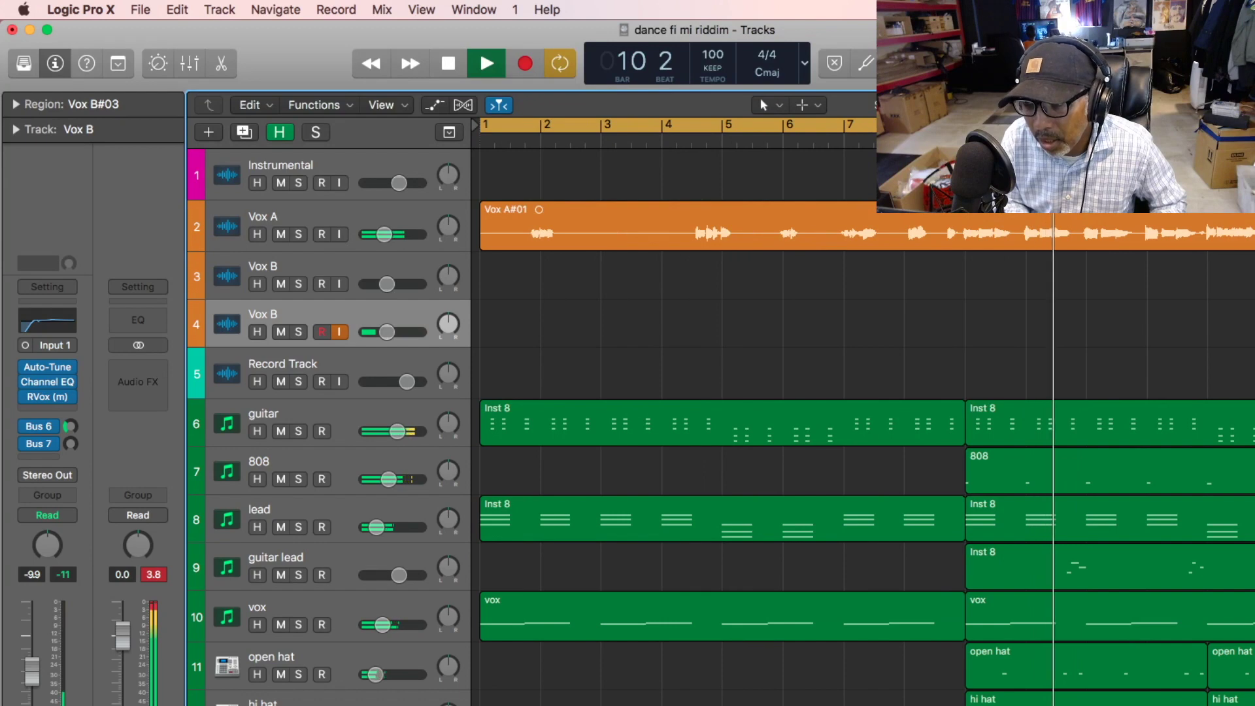
{"action": "key", "text": "super+Left"}
{"action": "key", "text": "super+Left"}
{"action": "key", "text": "super+Right"}
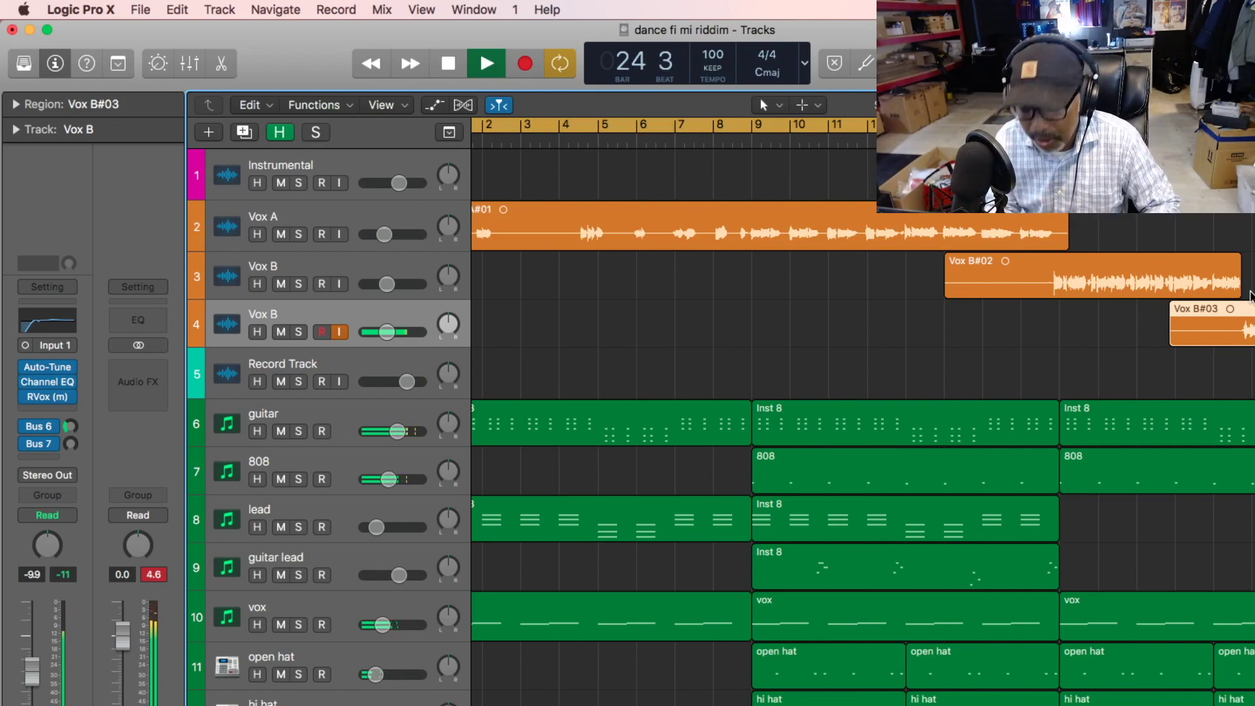
{"action": "key", "text": "space"}
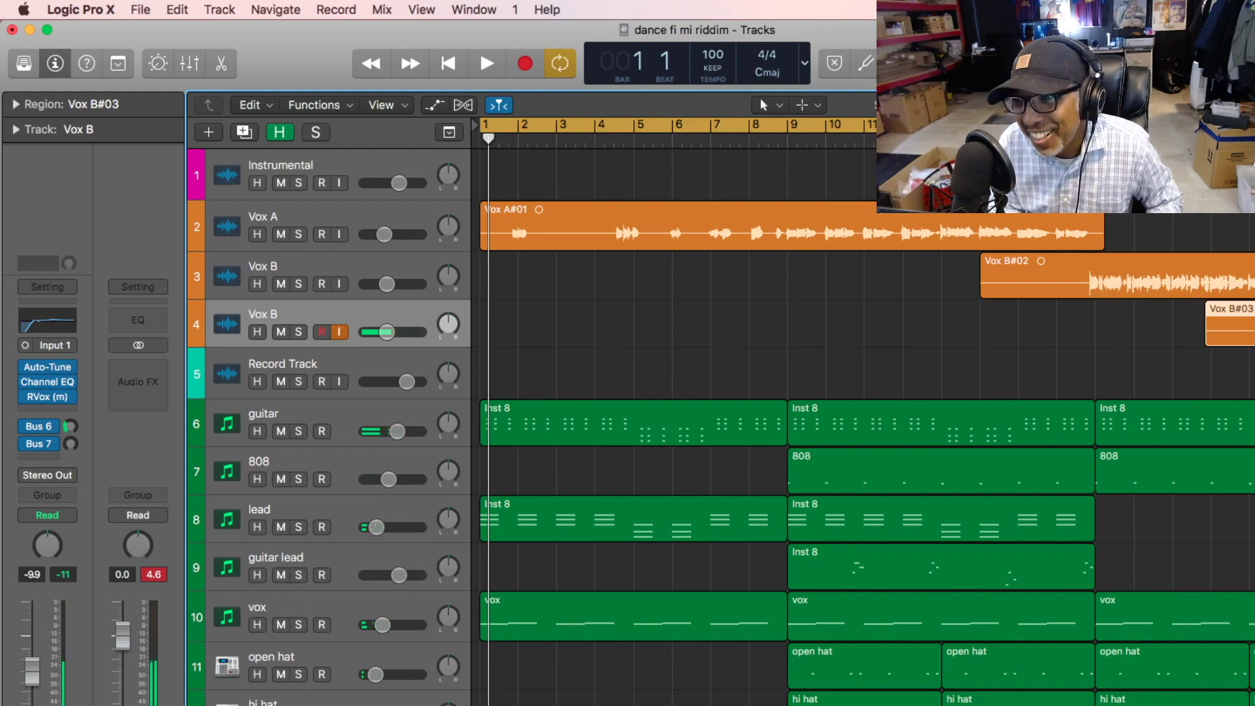
Select the Vox A track, turn on its input monitoring and turn off monitoring on the second Vox B track.
{"action": "key", "text": "z"}
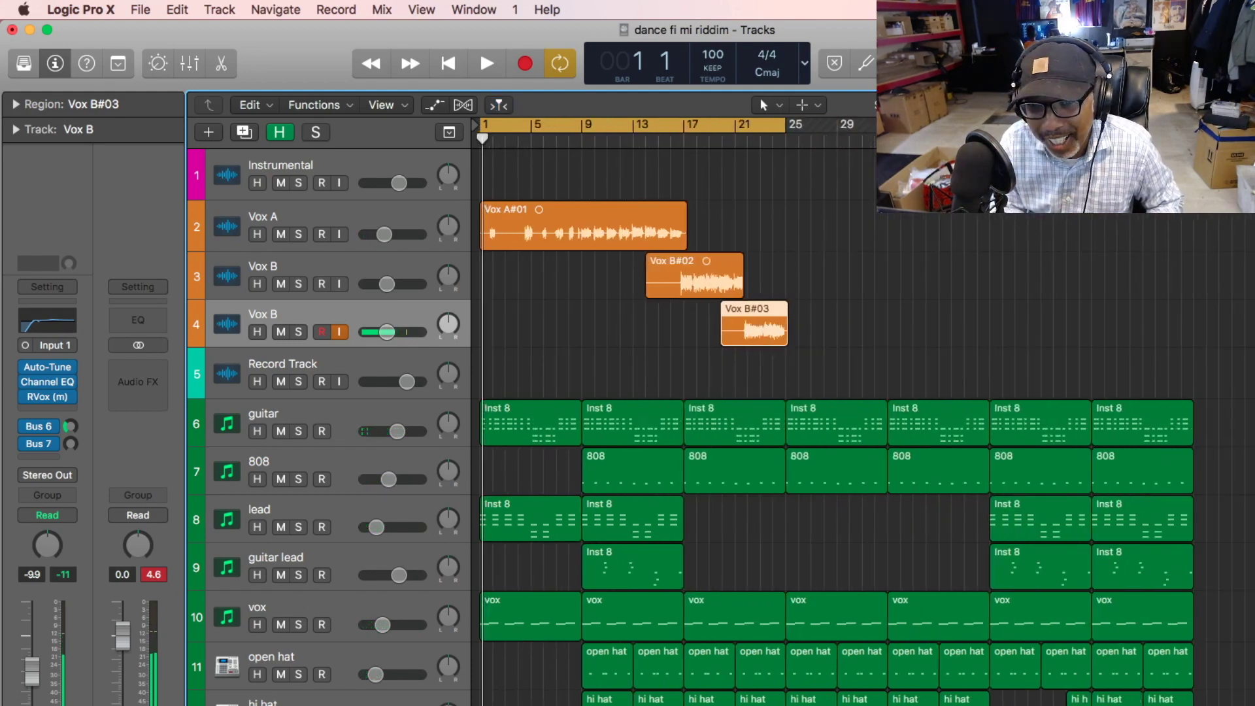
{"action": "key", "text": "super+Right"}
{"action": "scroll", "coordinate": [582, 264], "scroll_direction": "down", "scroll_amount": 5}
{"action": "scroll", "coordinate": [582, 264], "scroll_direction": "up", "scroll_amount": 3}
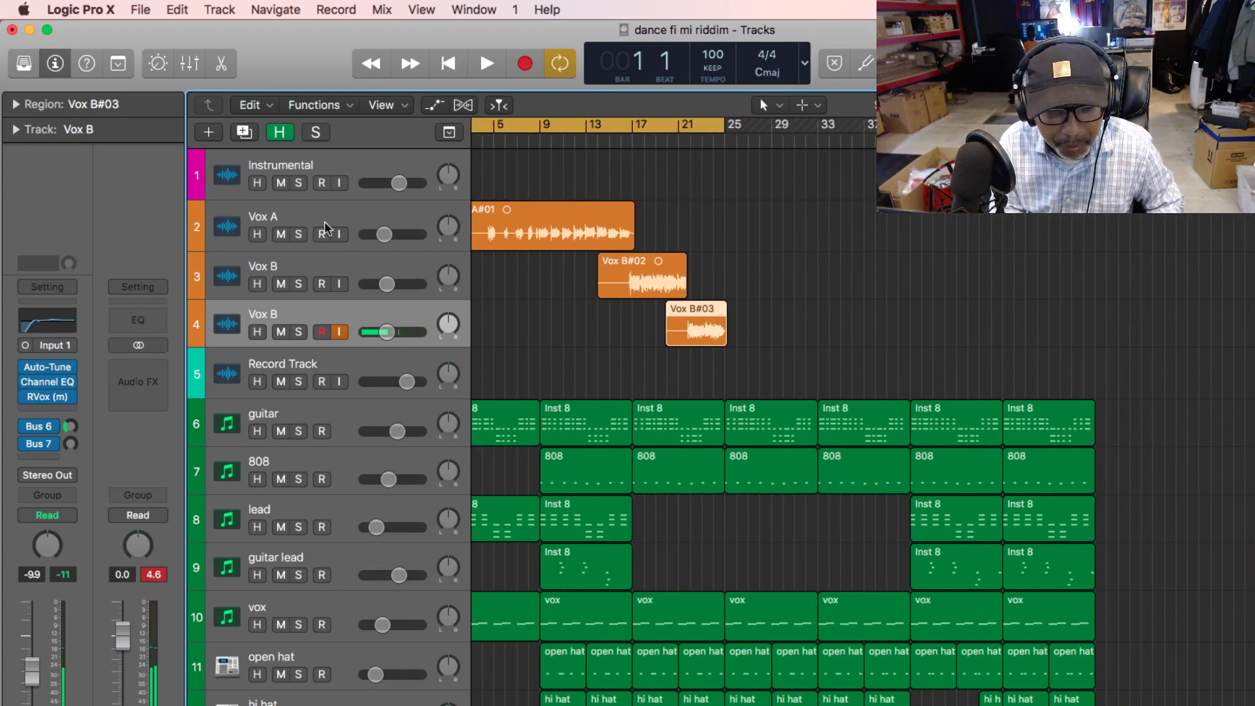
{"action": "left_click", "coordinate": [344, 219]}
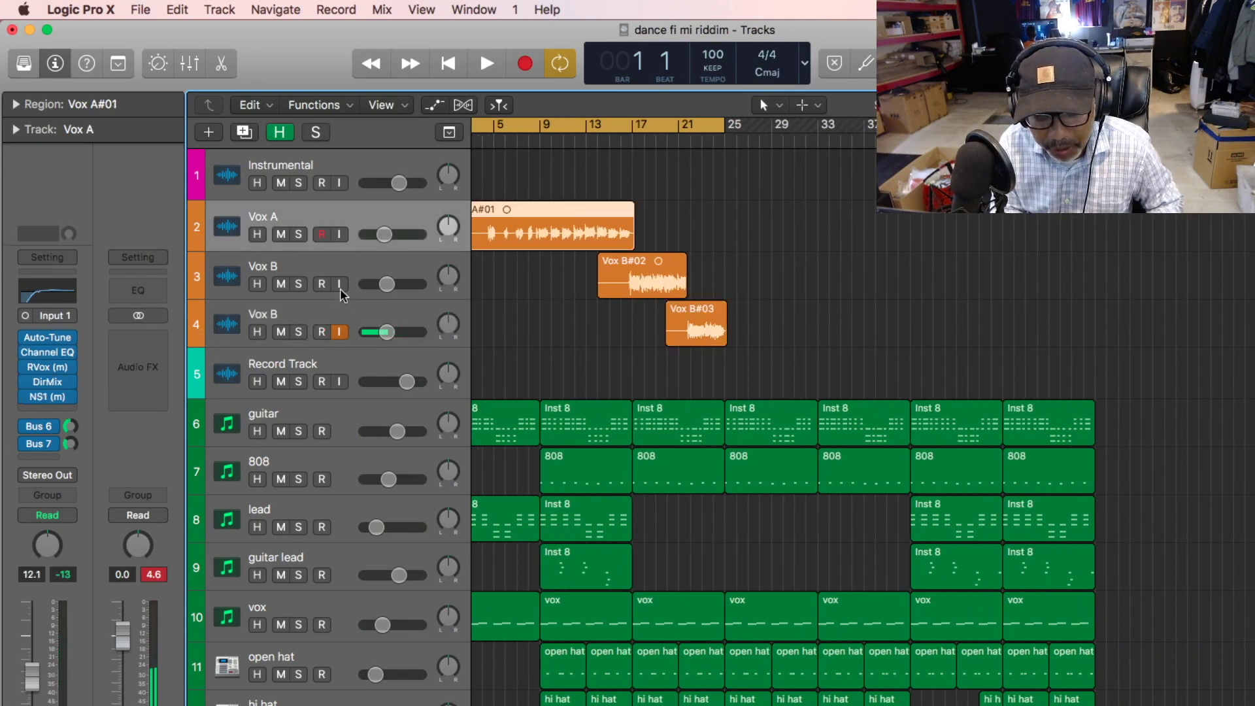
{"action": "left_click", "coordinate": [339, 234]}
{"action": "left_click", "coordinate": [340, 331]}
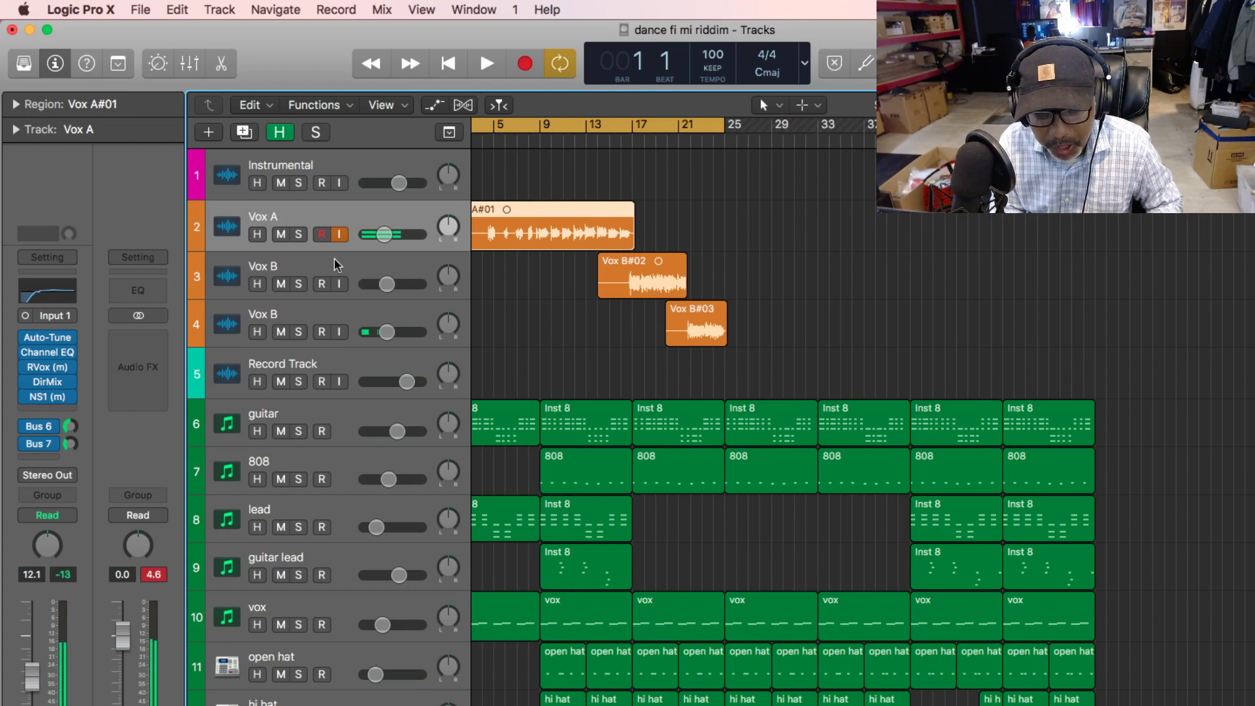
Bypass Auto-Tune, Channel EQ, RVox, DirMix and the Bus 6 and Bus 7 sends on Vox A, and raise its volume to about -2.4 dB.
{"action": "left_click", "coordinate": [25, 338]}
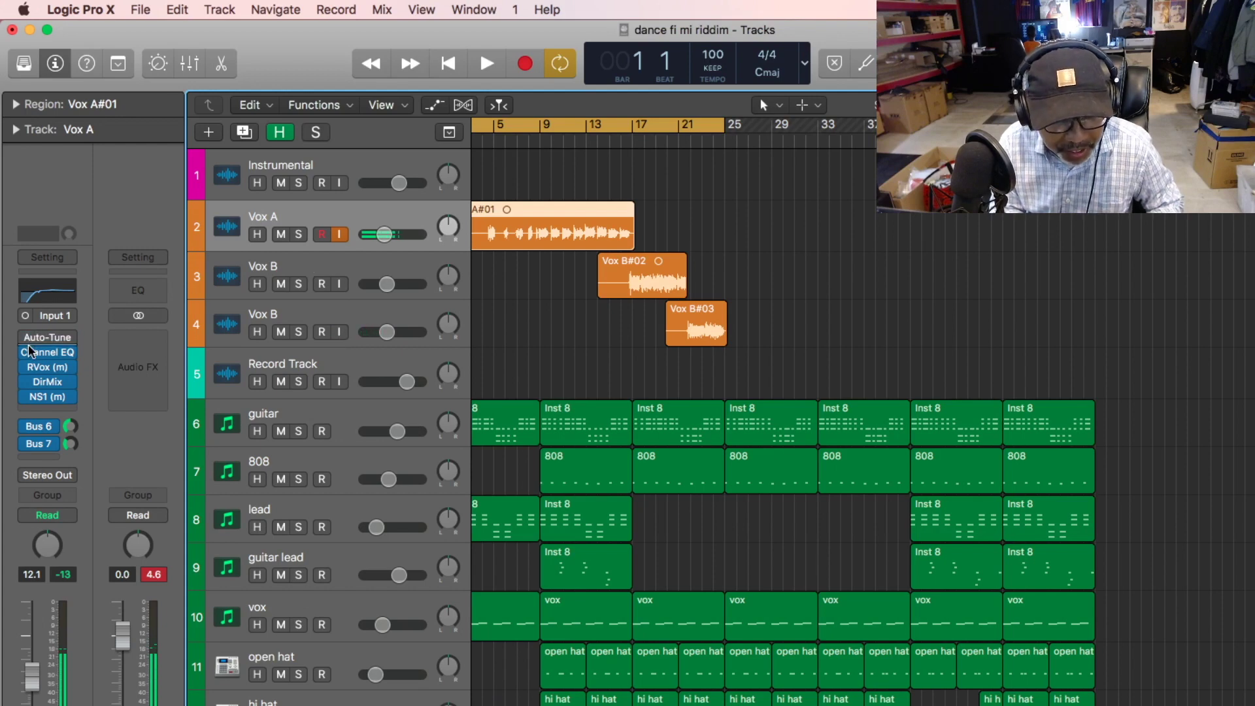
{"action": "left_click", "coordinate": [27, 353]}
{"action": "left_click", "coordinate": [27, 367]}
{"action": "left_click", "coordinate": [28, 382]}
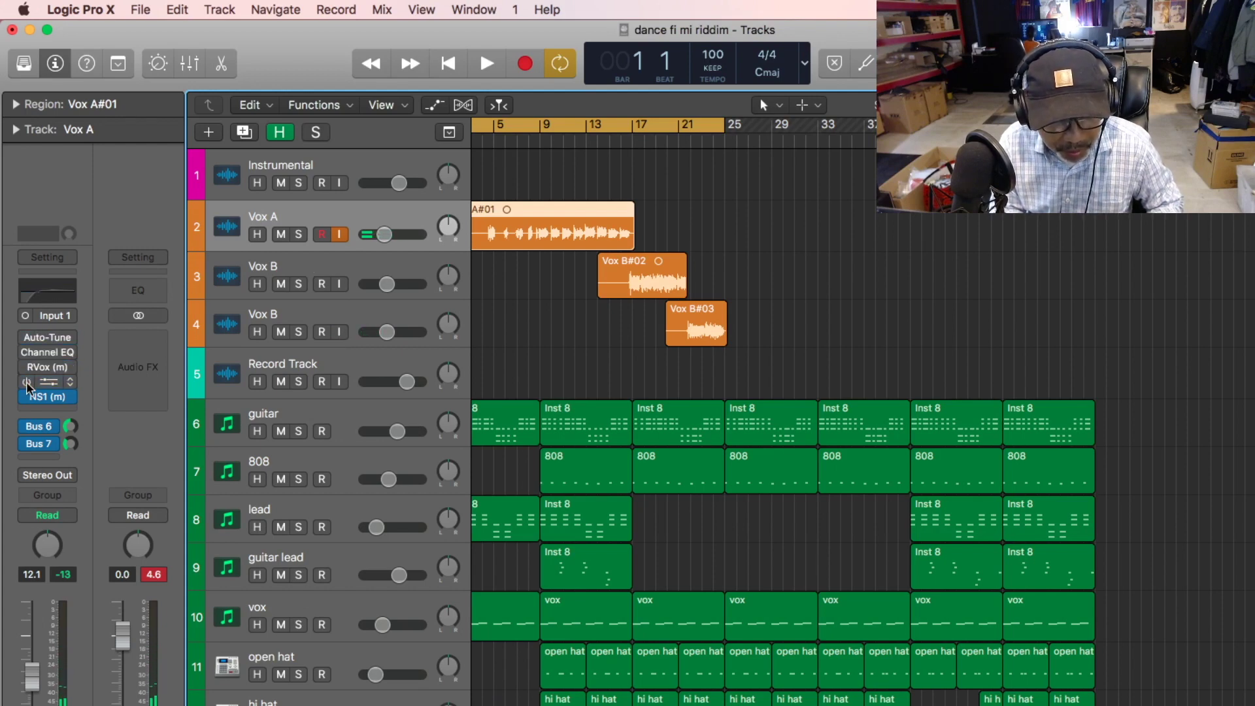
{"action": "left_click", "coordinate": [27, 426]}
{"action": "left_click", "coordinate": [27, 444]}
{"action": "left_click_drag", "start_coordinate": [384, 234], "coordinate": [401, 234]}
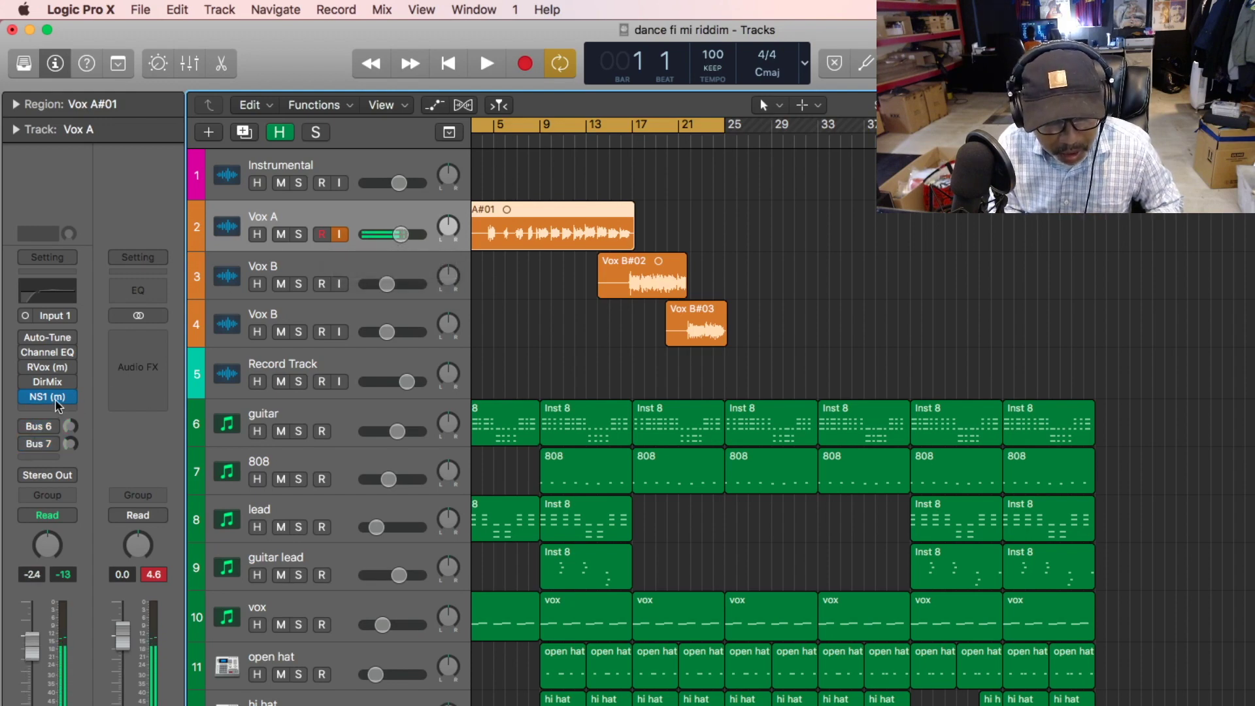